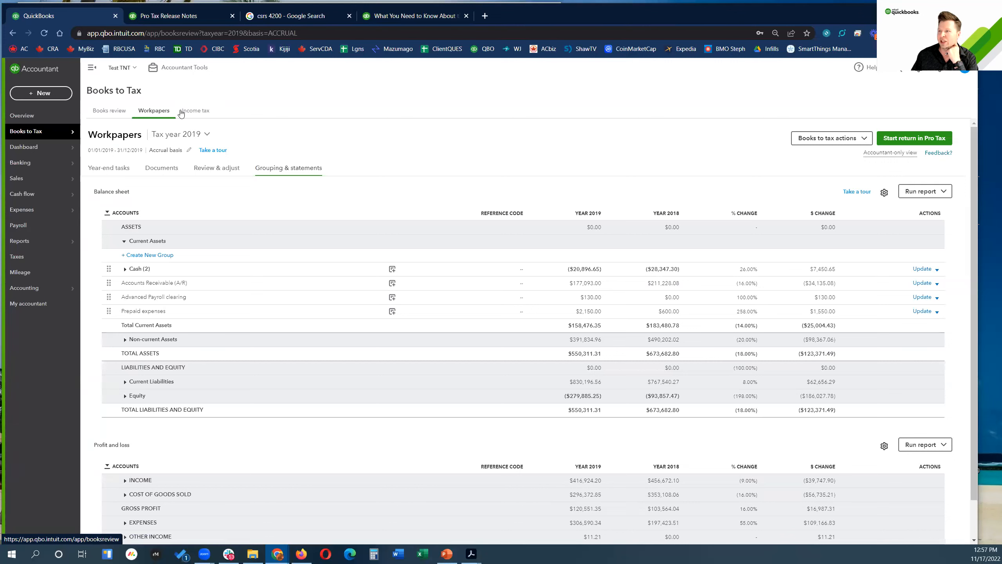
Step: Switch the Books review page from Monthly to Cleanup mode to show the Setup checklist
click(123, 113)
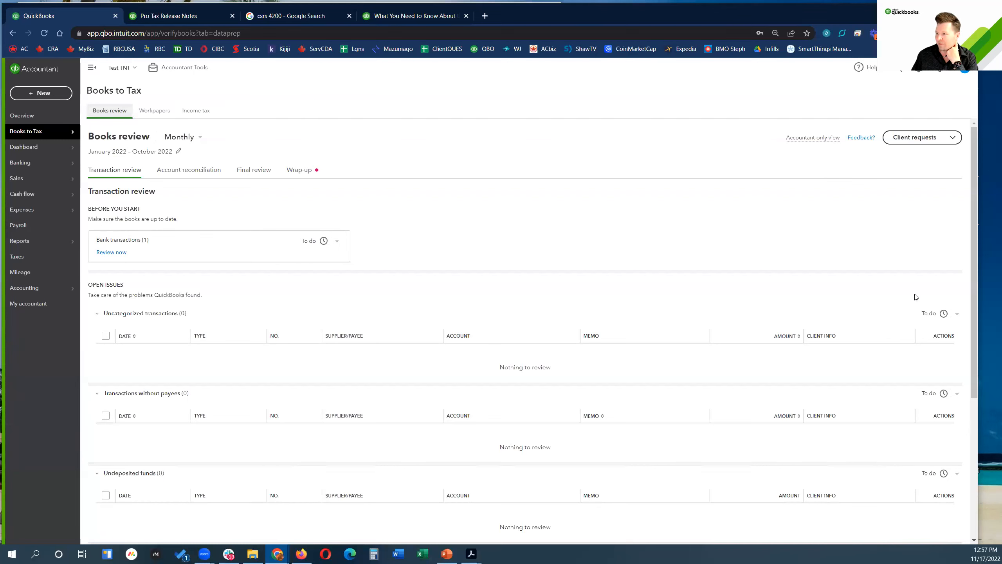
click(202, 139)
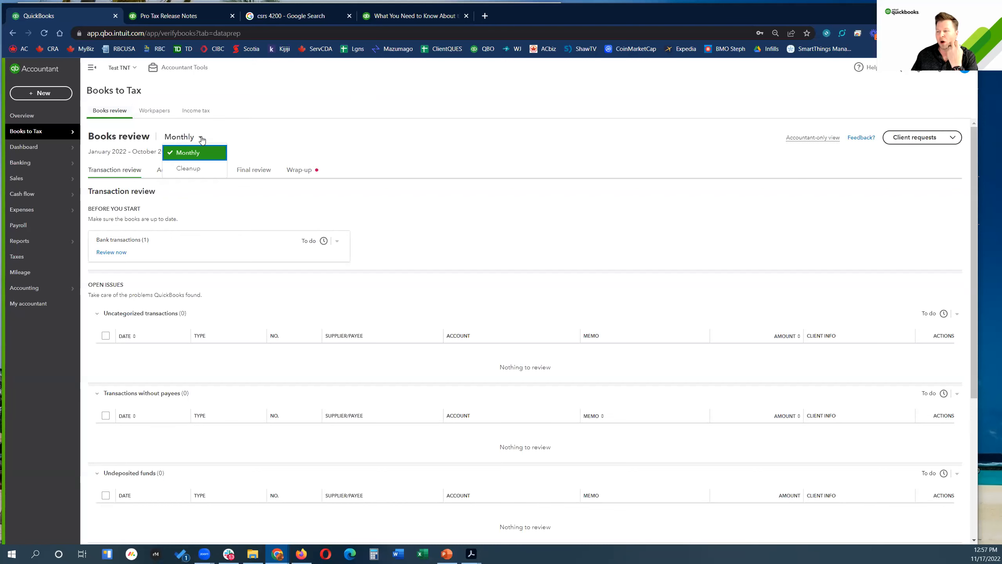
click(204, 168)
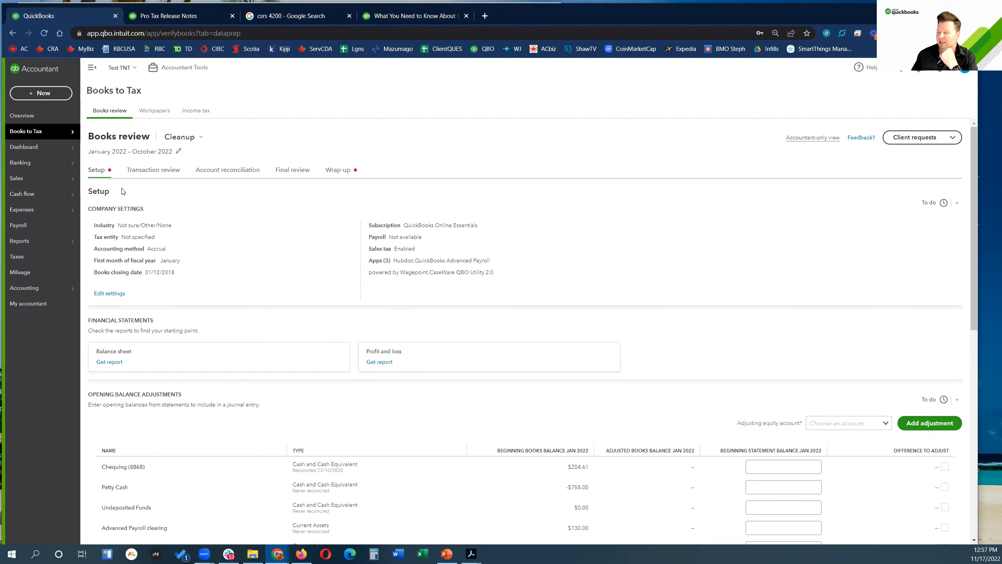
Step: Put Books review back in Monthly mode, then show the 2019 Workpapers Year-end tasks list
click(199, 138)
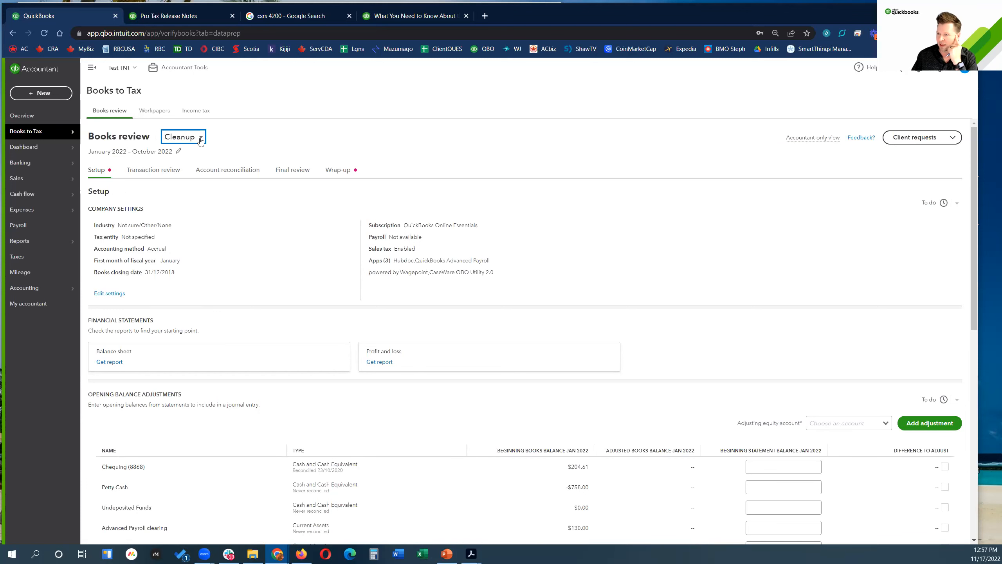
click(186, 153)
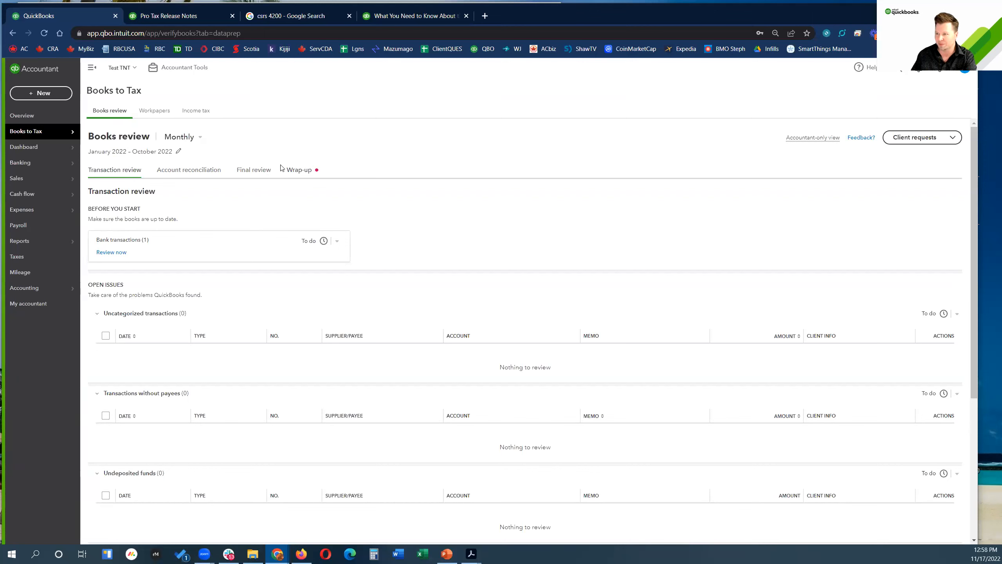
click(159, 112)
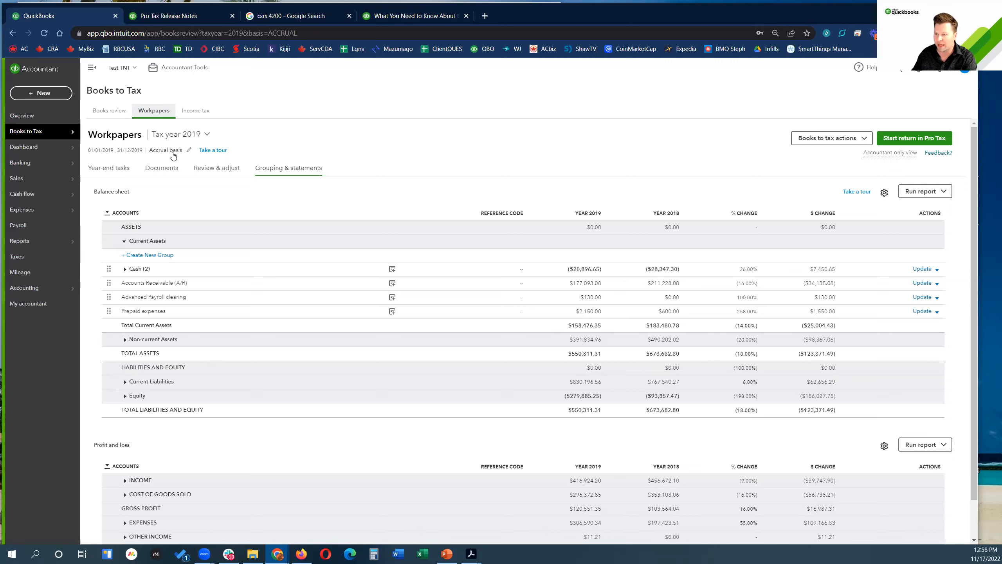
click(99, 171)
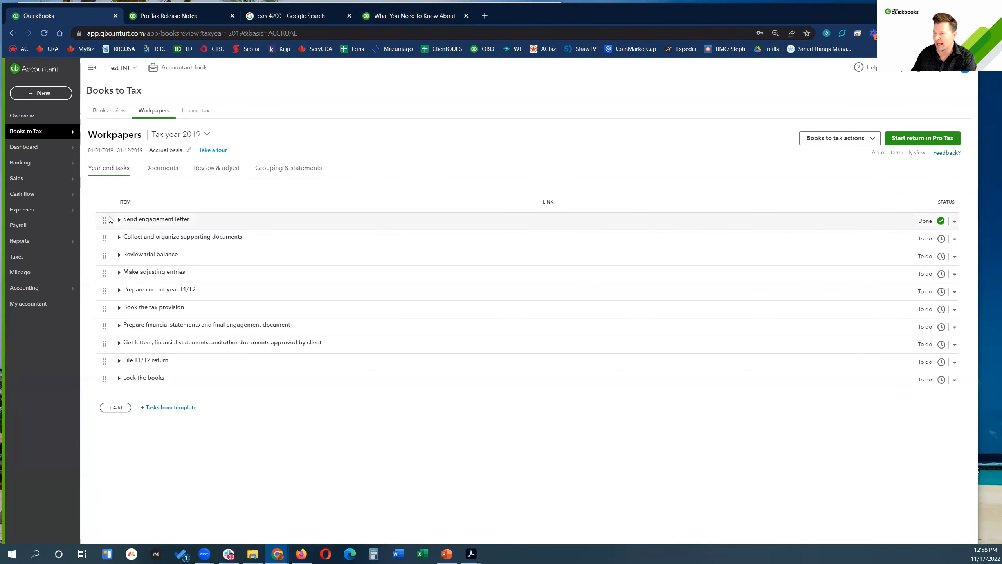
Step: Expand Send engagement letter and check its status choices and Tasks from template list unchanged
click(126, 221)
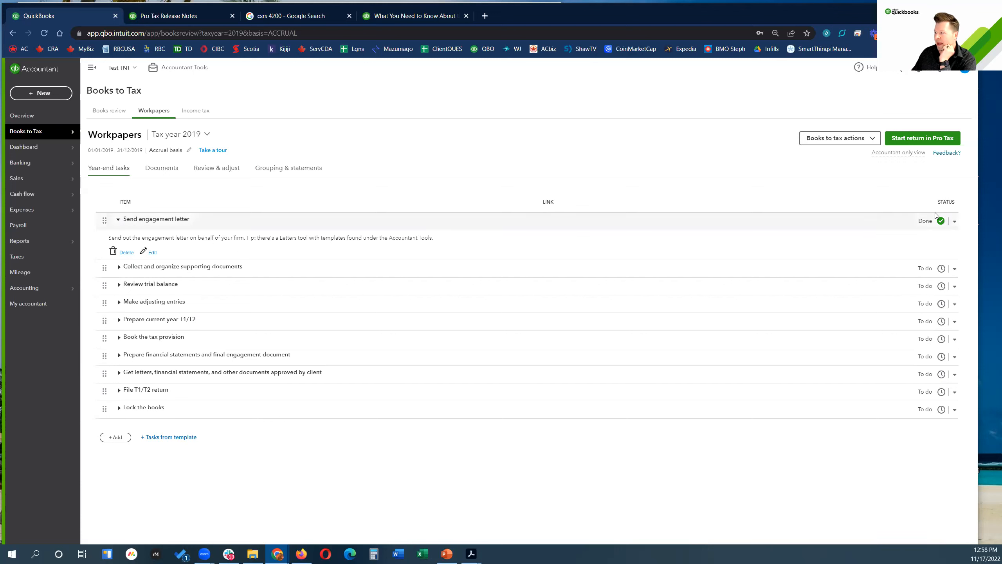
click(954, 223)
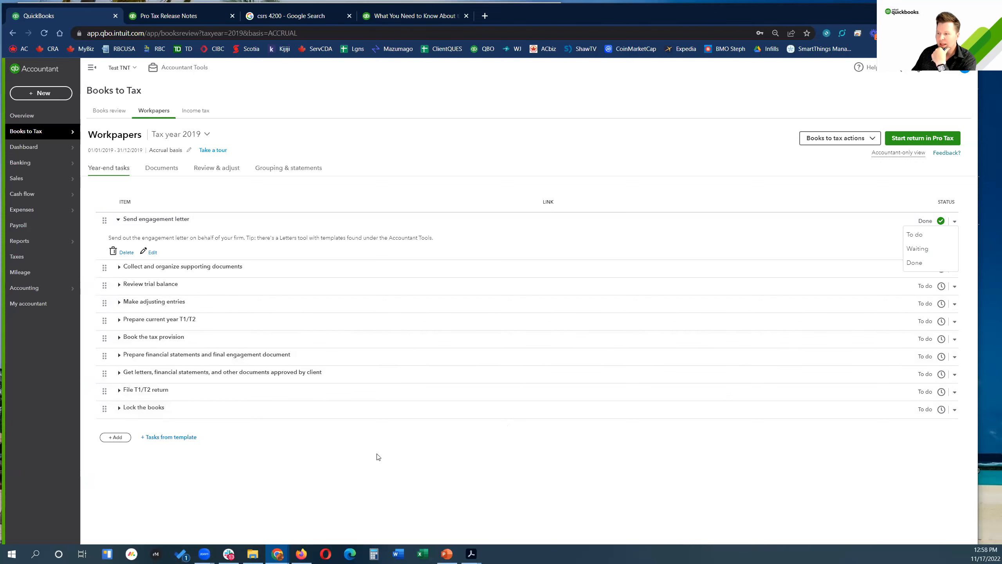
click(218, 467)
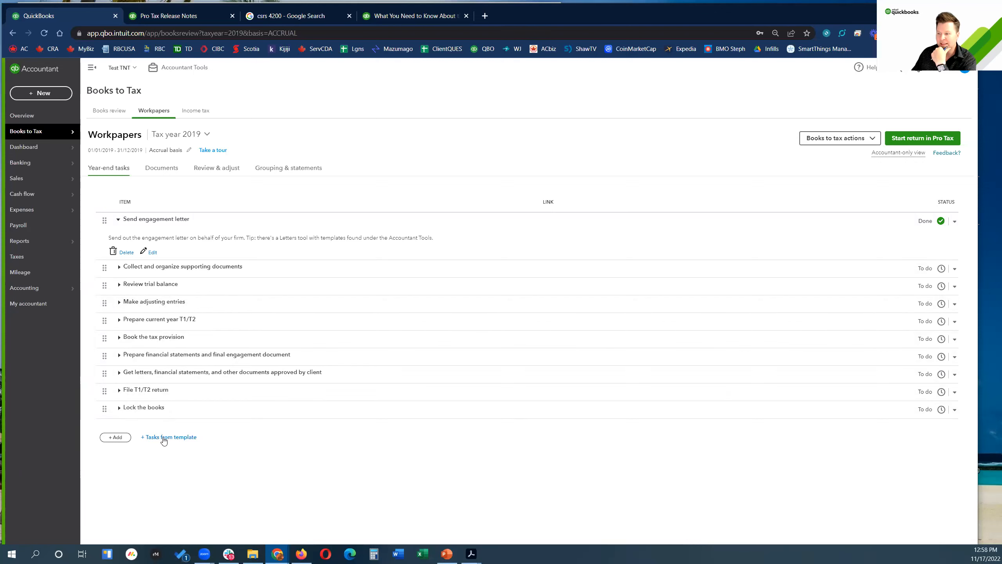
click(165, 437)
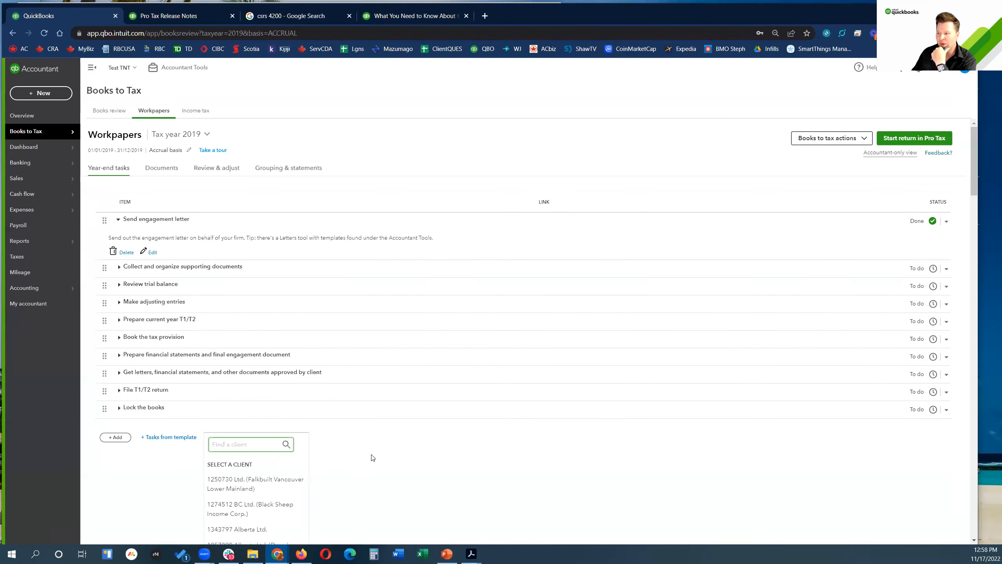
click(162, 438)
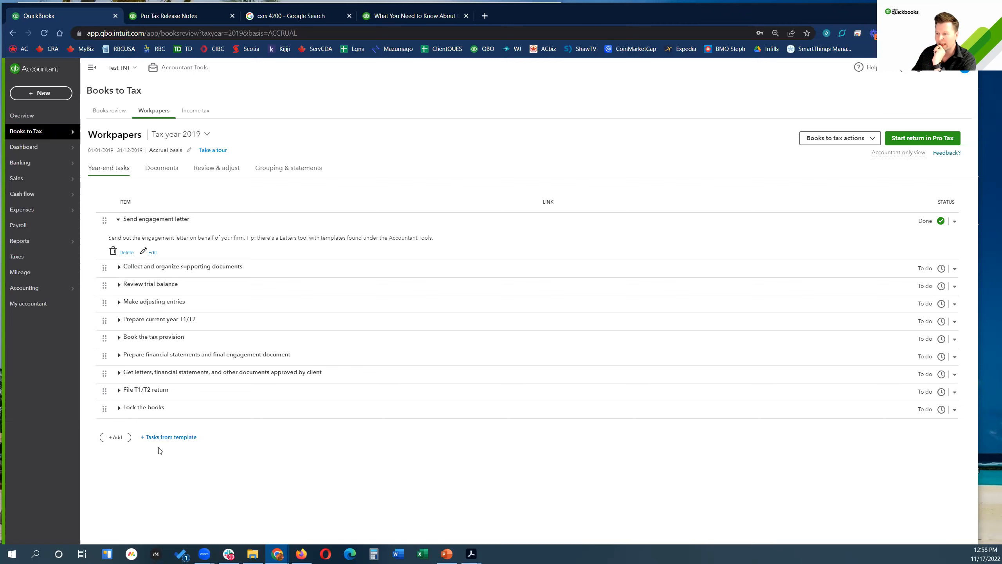
Step: Start a new year-end task, step through its item, link name and URL fields, then cancel it
click(117, 437)
click(452, 457)
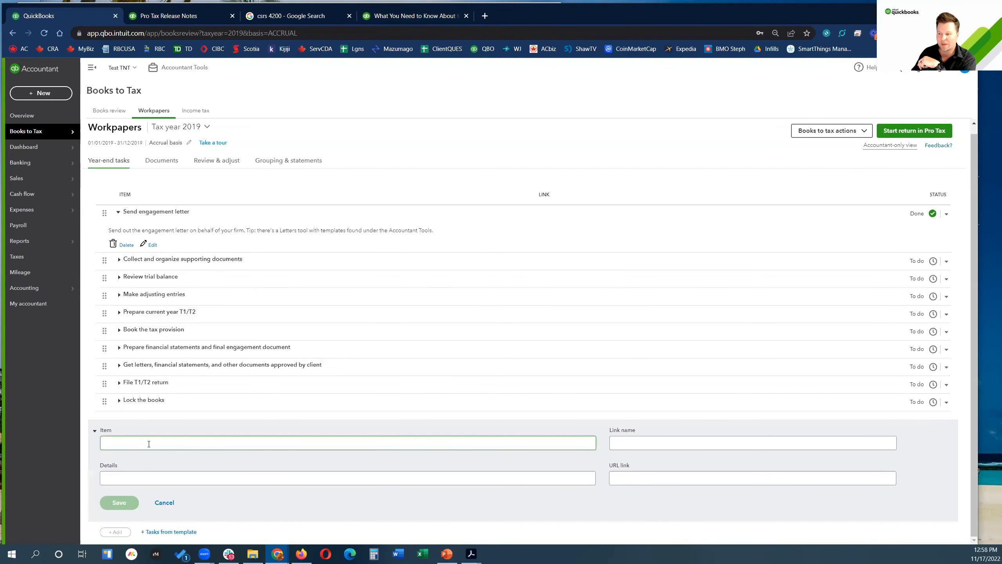
click(648, 439)
click(632, 444)
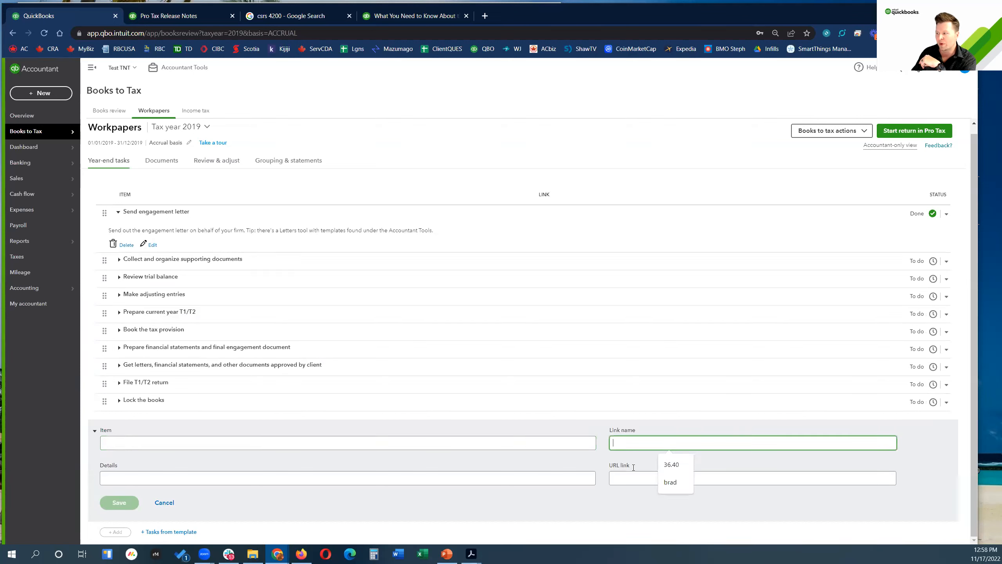
click(626, 482)
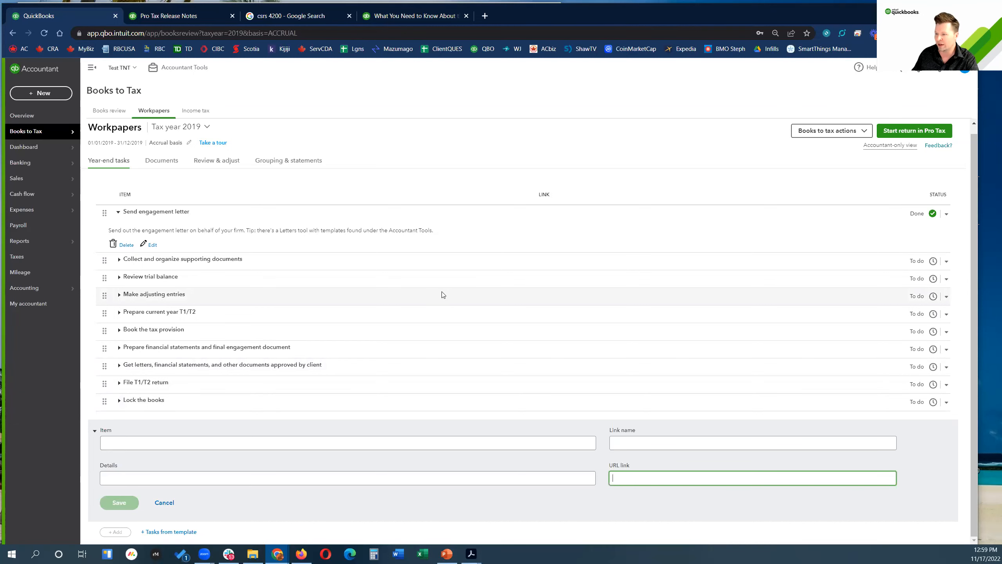
click(165, 503)
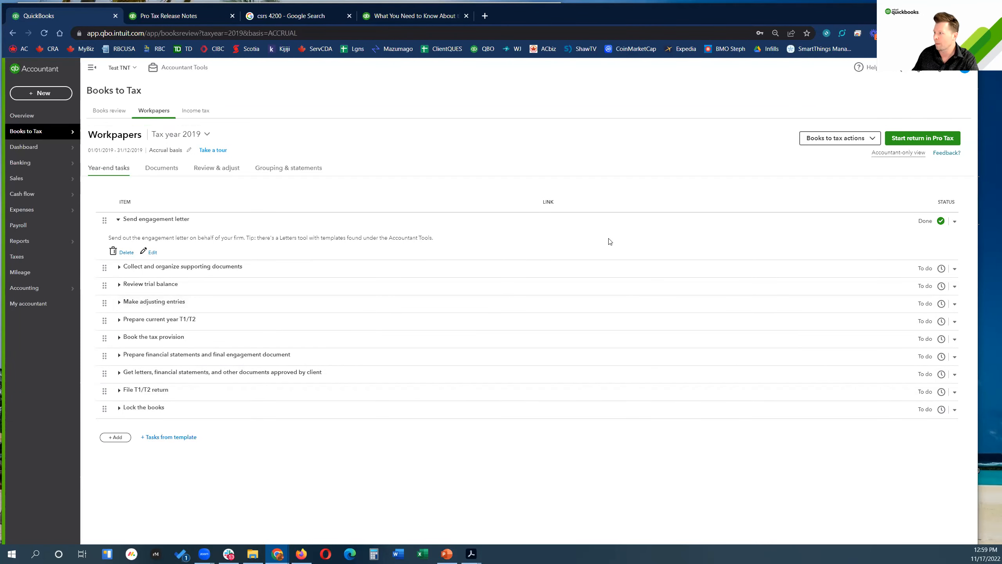
click(873, 139)
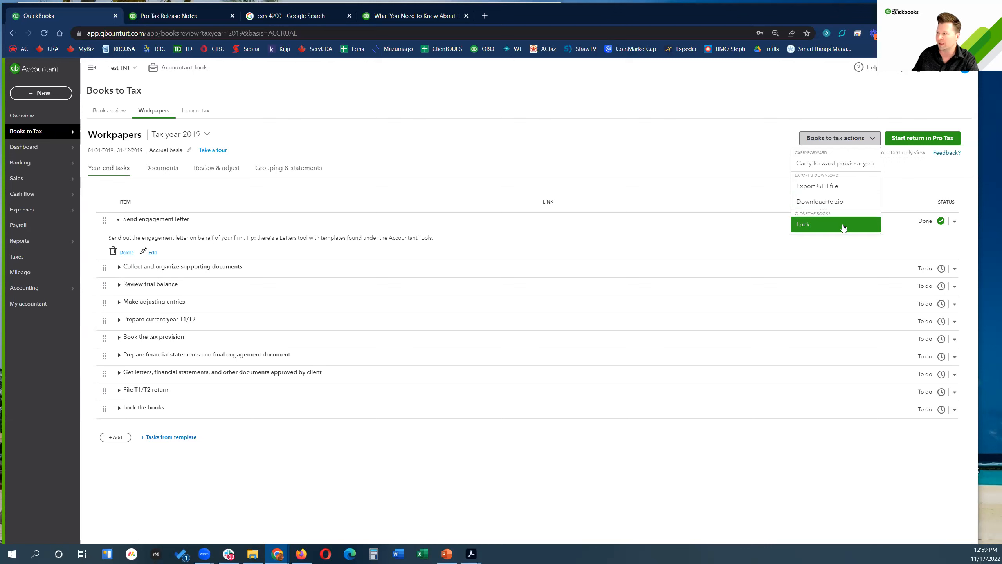
click(686, 101)
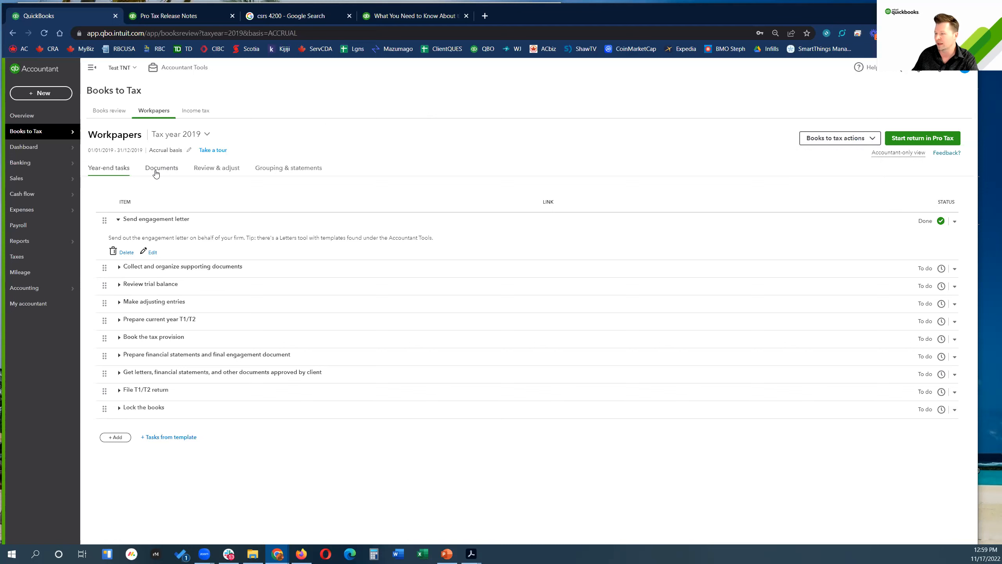
Step: On the workpaper Documents tab, collapse and re-expand the Current Assets folder
click(157, 173)
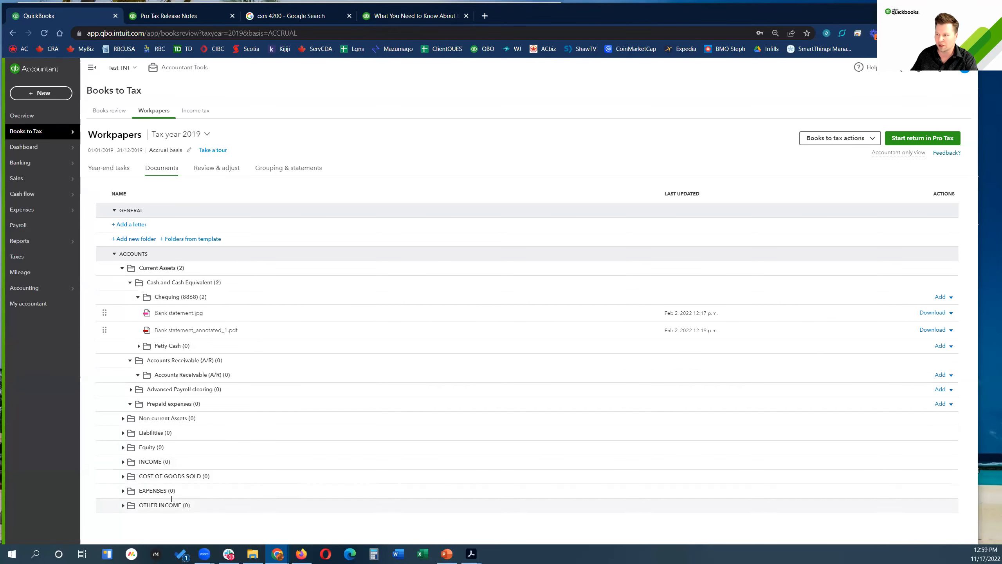
click(122, 268)
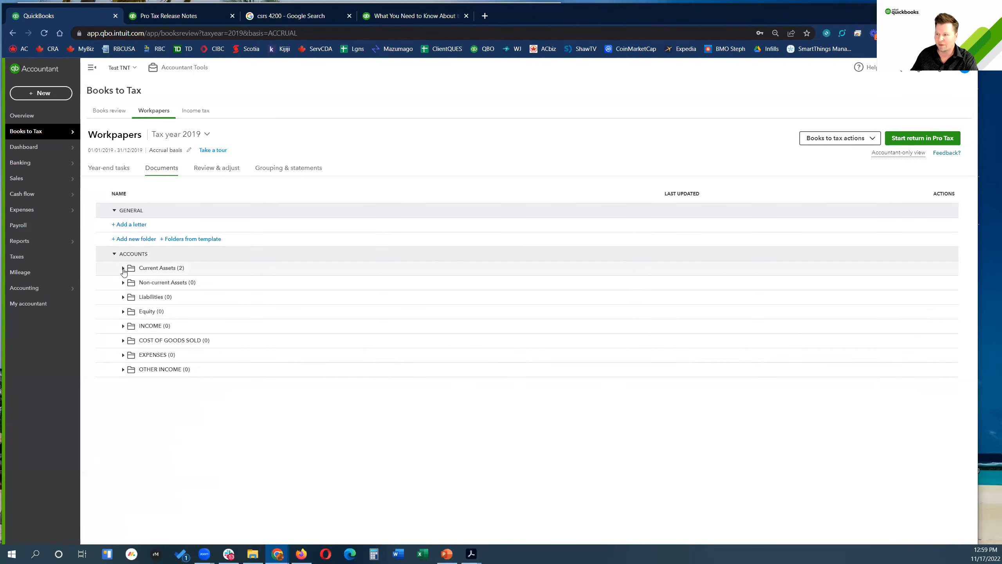
click(122, 268)
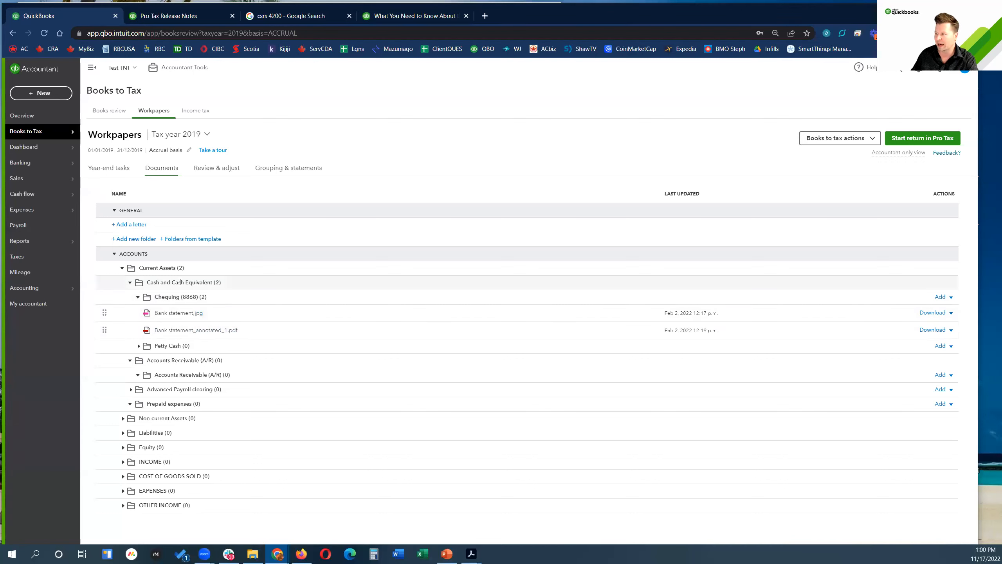
Step: Check the Chequing add options and Bank statement.jpg actions without choosing, then open Review & adjust
click(951, 298)
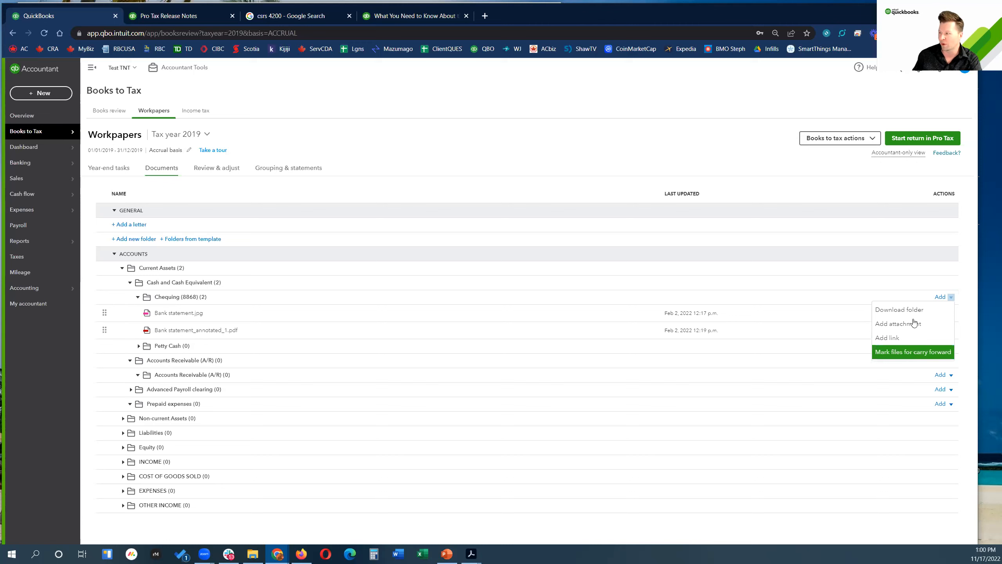
click(660, 146)
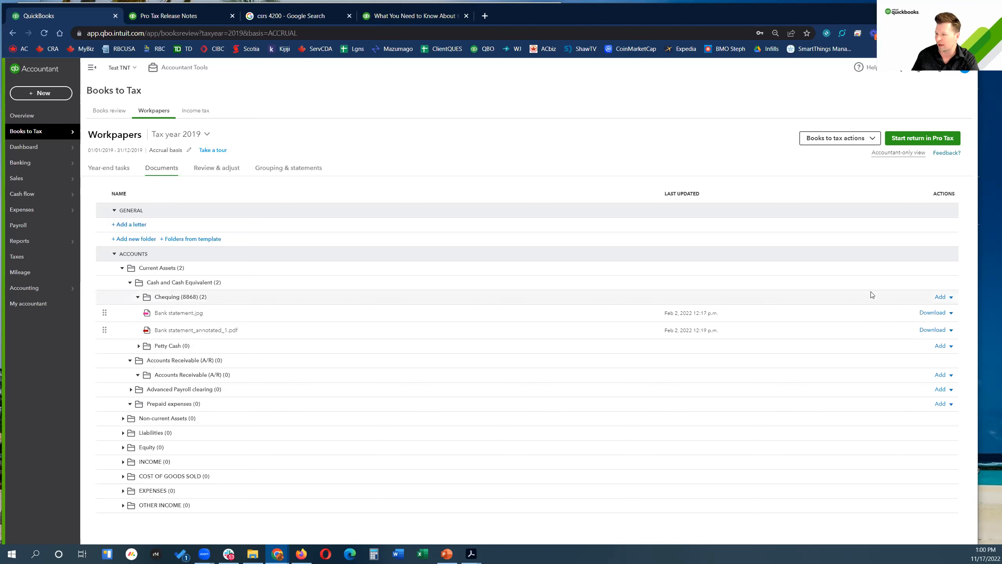
click(951, 314)
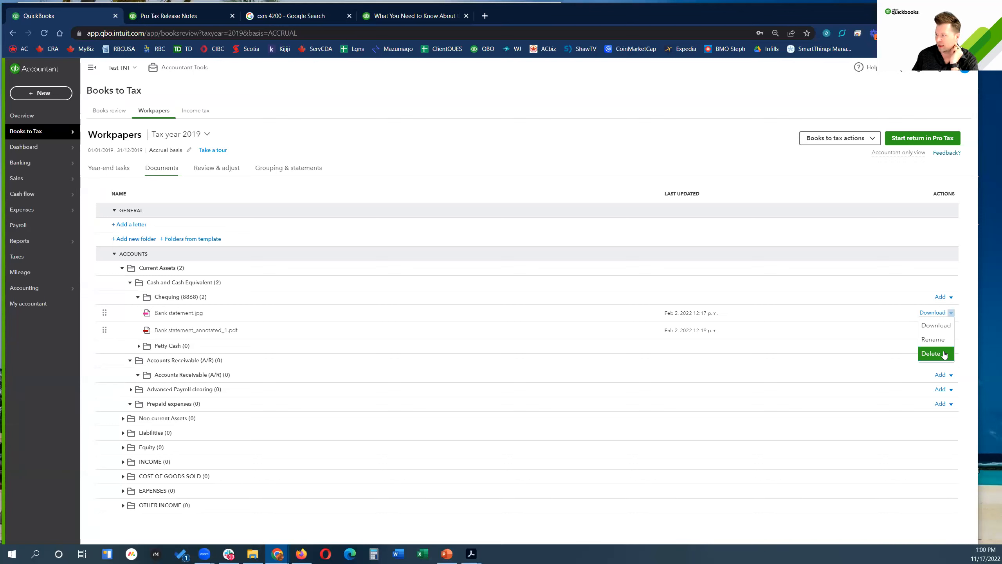
click(379, 190)
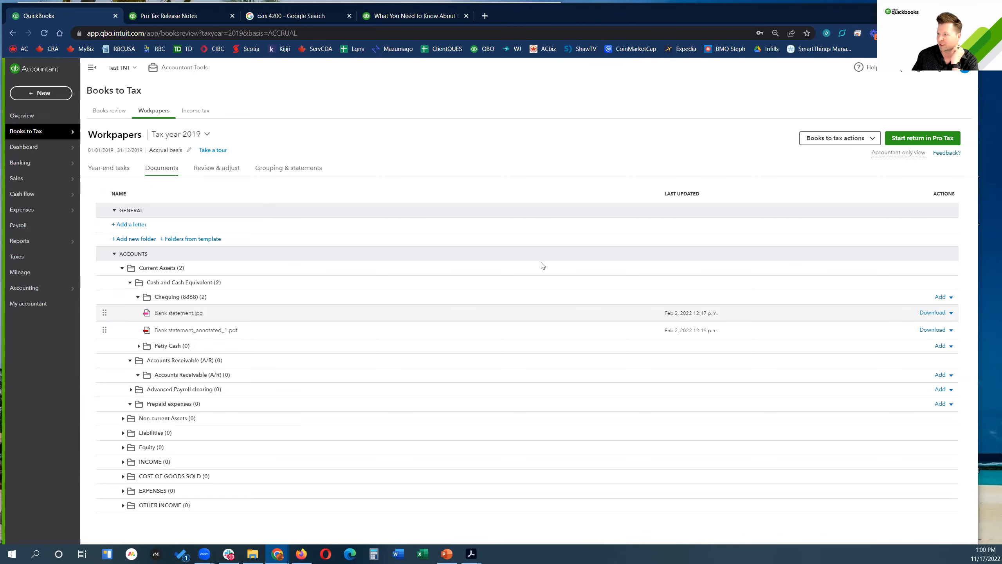
click(215, 168)
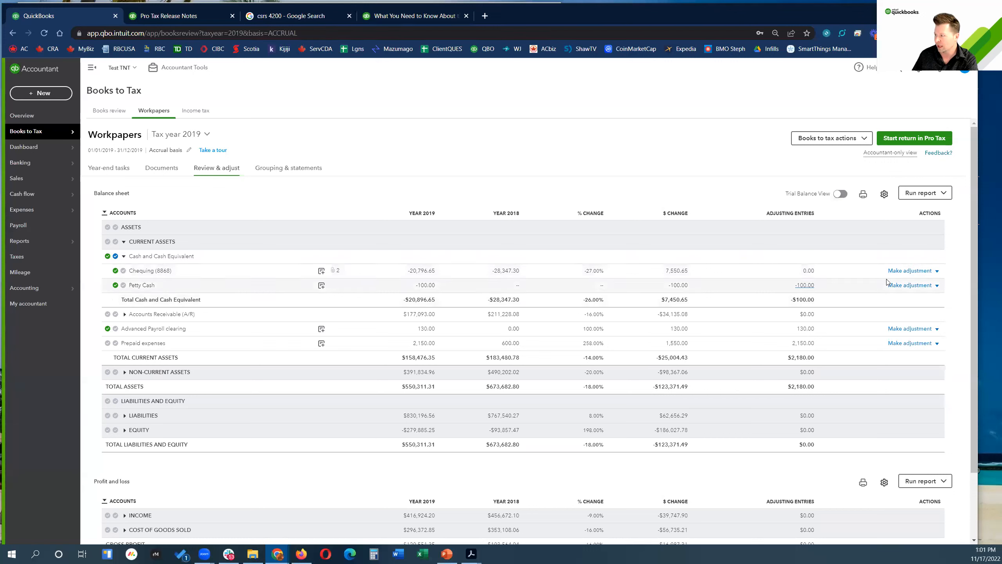
Step: Choose Add note from the Chequing (8868) Make adjustment dropdown
click(937, 271)
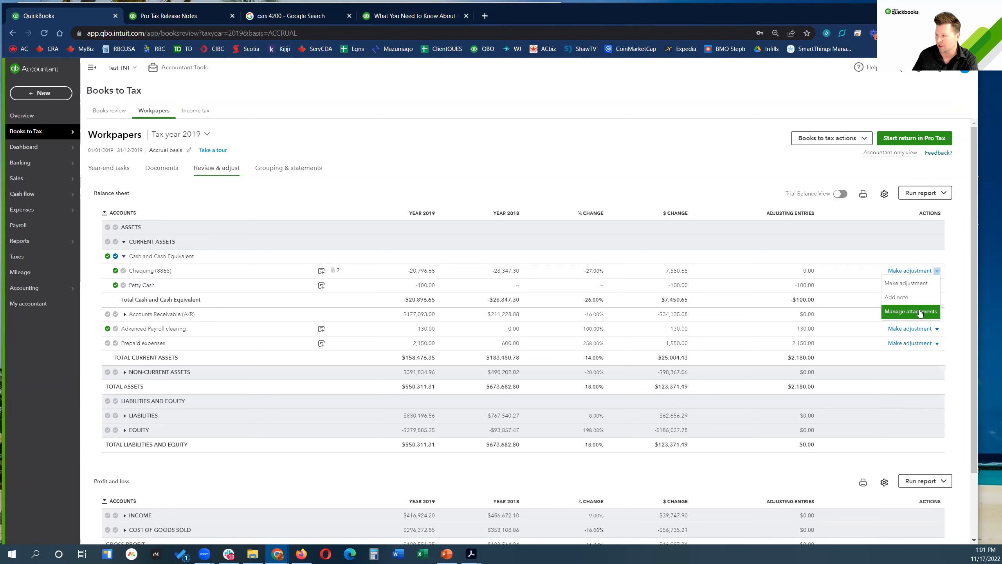
click(904, 299)
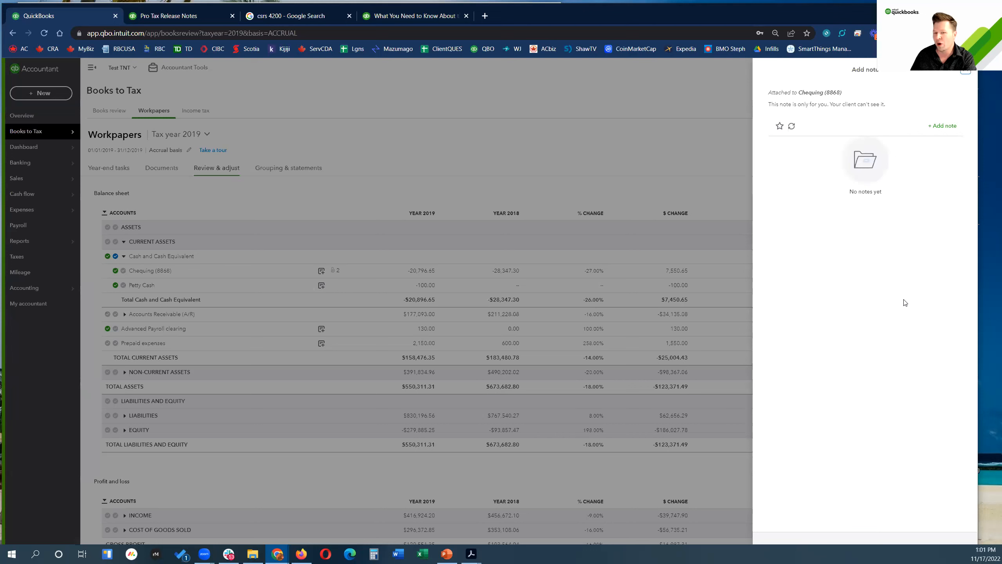
Step: Draft a Chequing note with a numbered list and Team visibility, then close it unposted
click(942, 126)
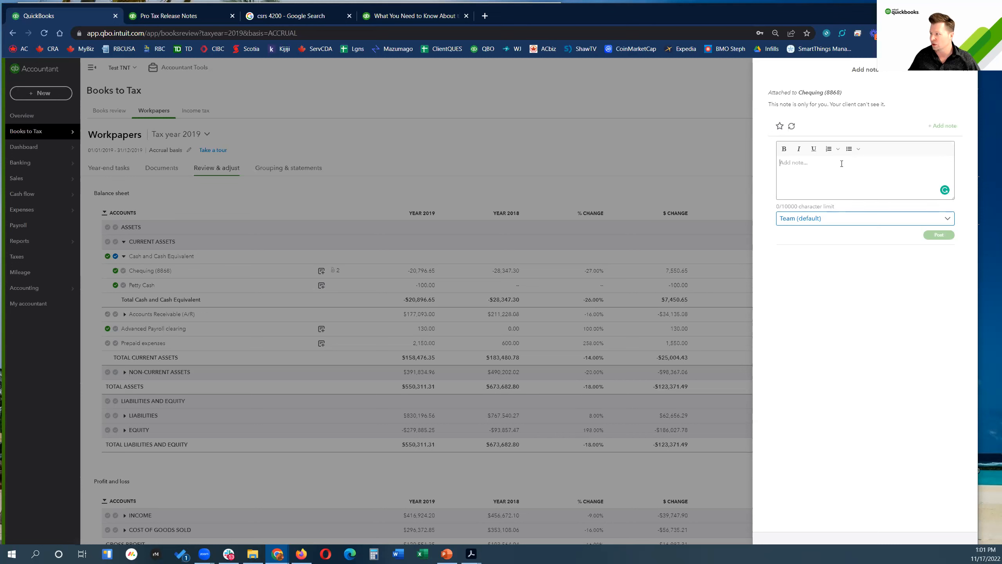
click(829, 150)
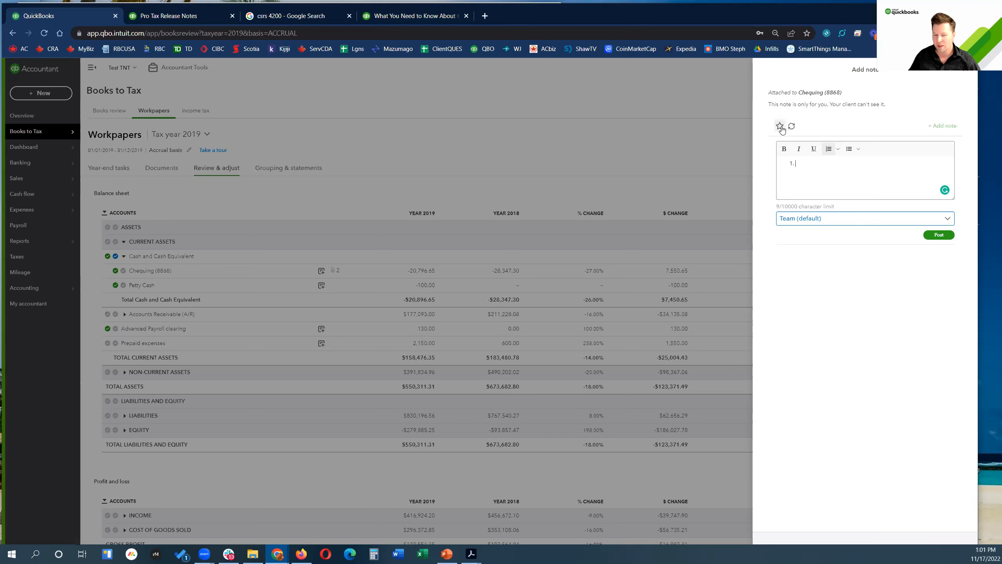
click(951, 221)
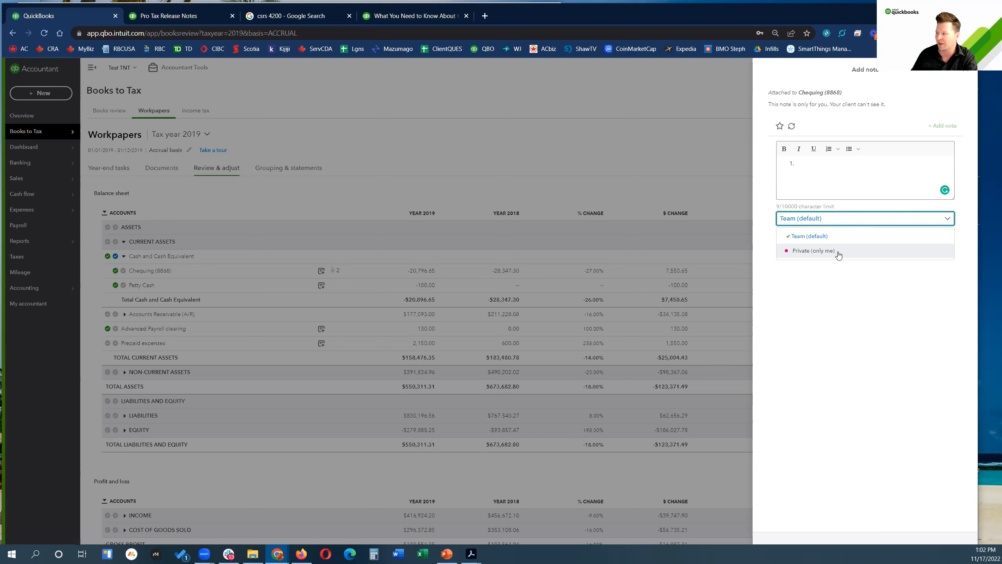
click(862, 298)
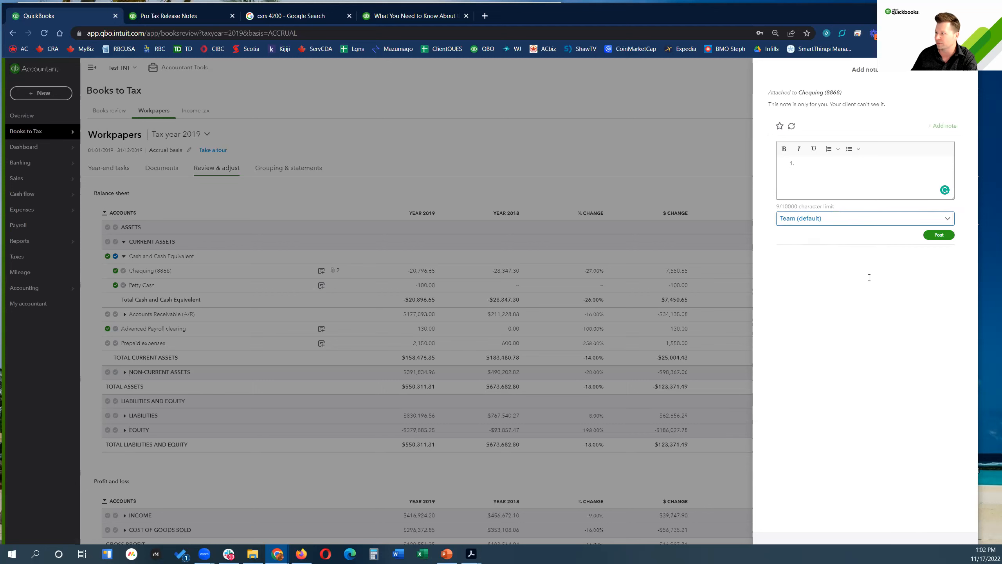
click(967, 70)
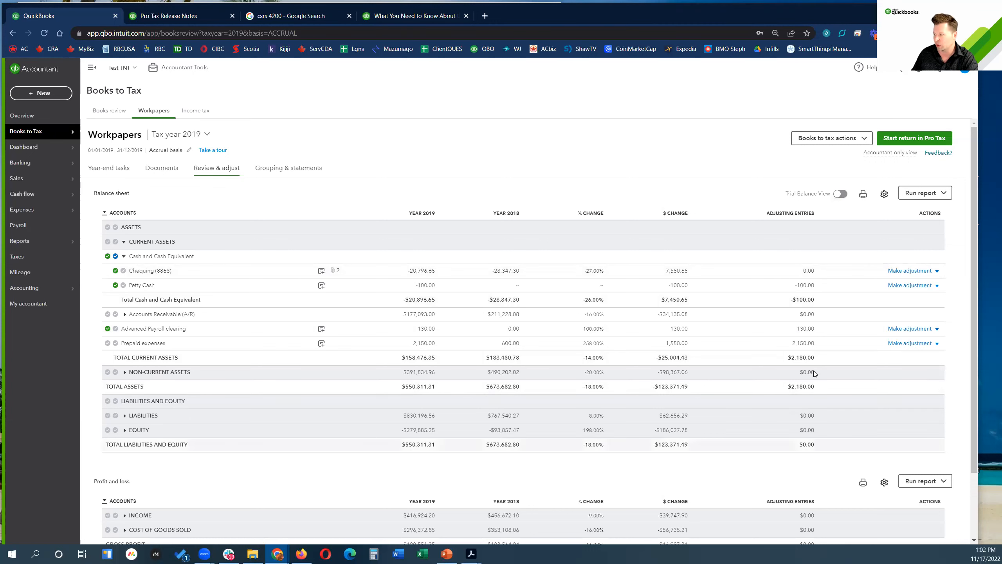
Step: Toggle Trial Balance View, open and close the Chequing Adjust list, then go to Grouping & statements
click(841, 194)
click(841, 194)
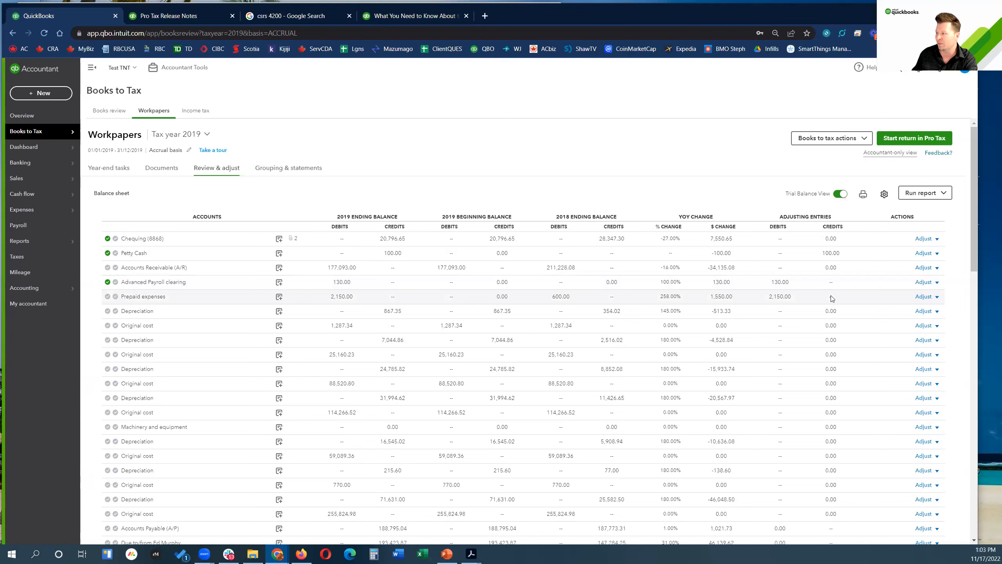
click(937, 239)
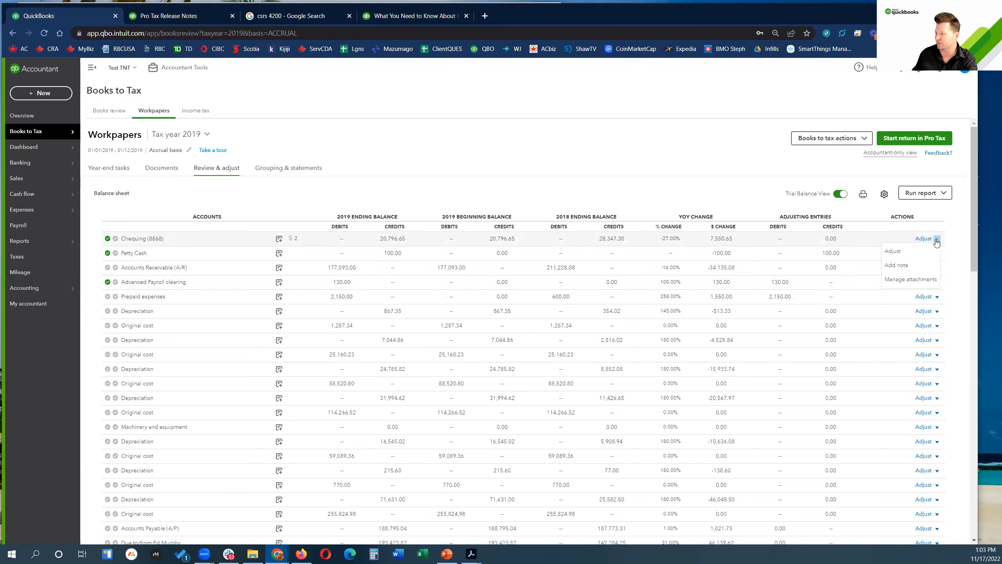
click(937, 239)
click(937, 239)
click(937, 239)
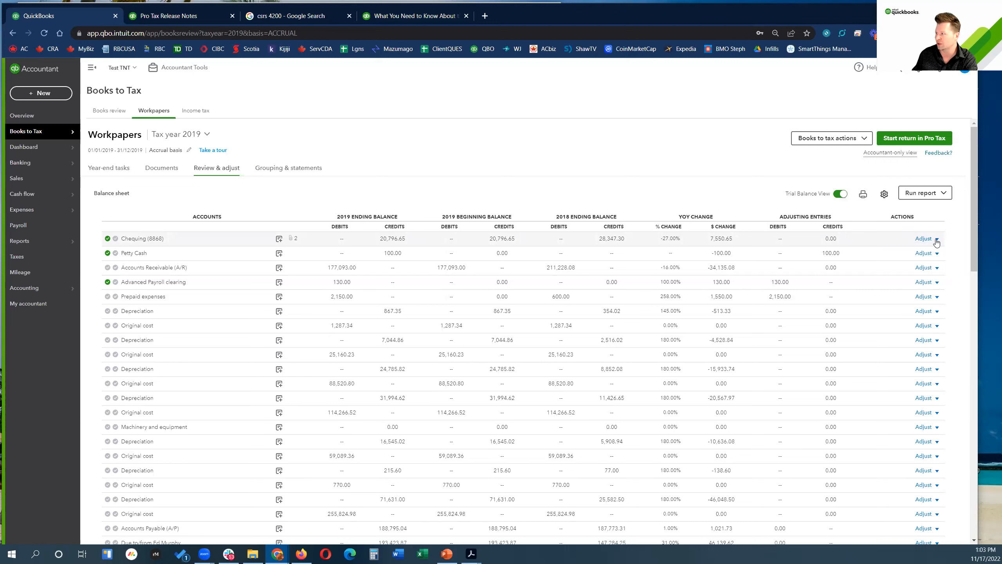
click(283, 170)
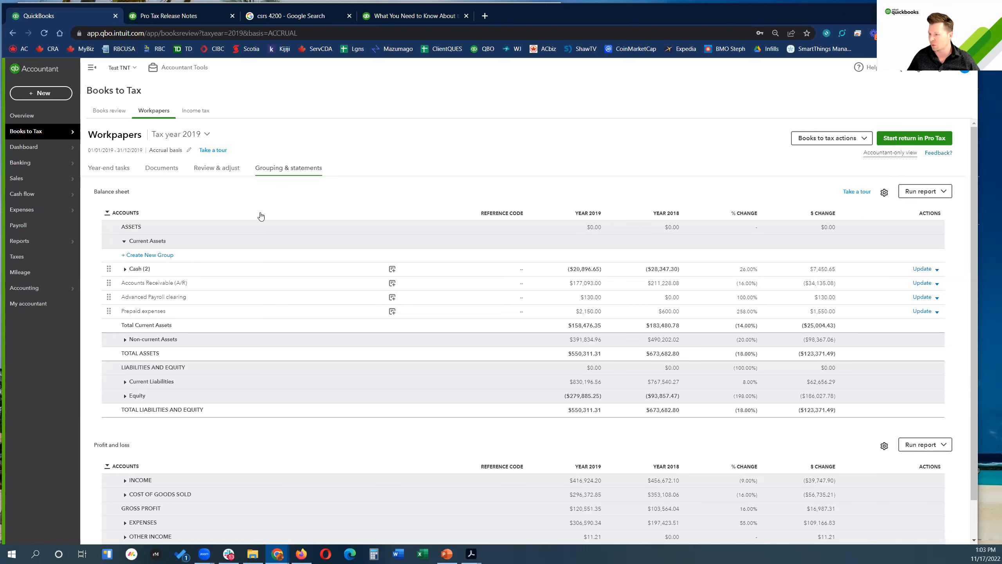
Step: Expand Cash (2), open and cancel a Chequing note, then check the Update and Run report options
click(124, 269)
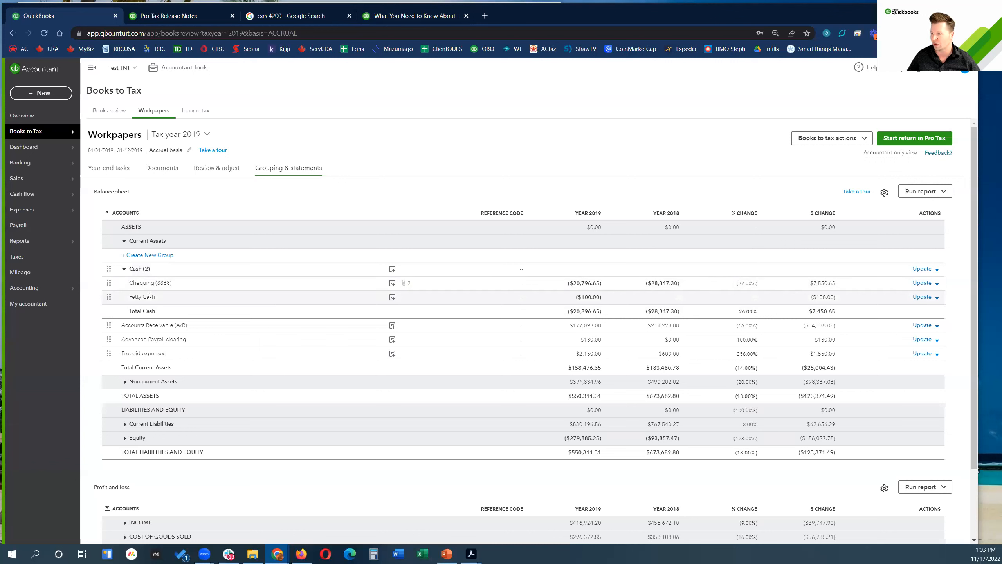
click(392, 284)
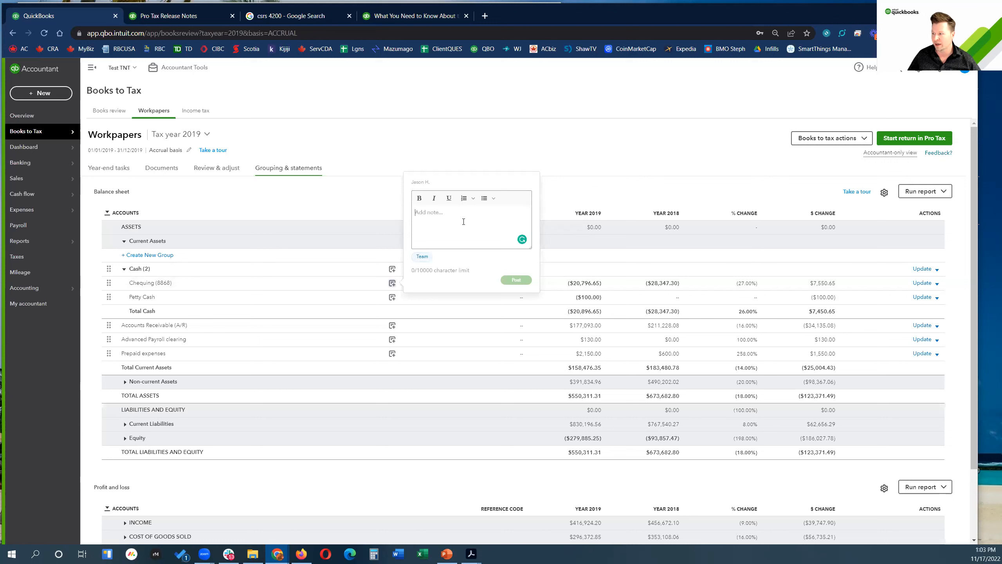
click(299, 204)
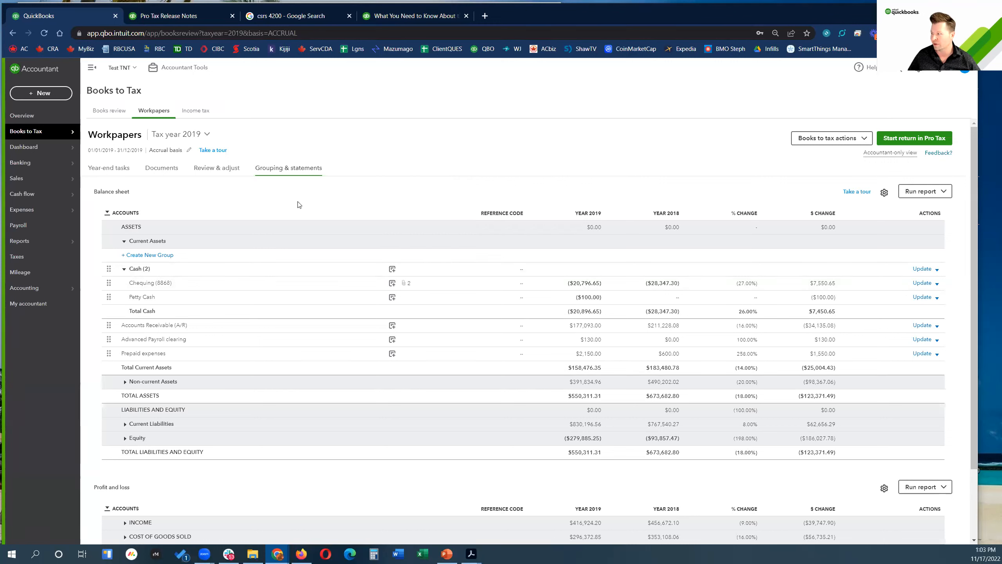
click(937, 270)
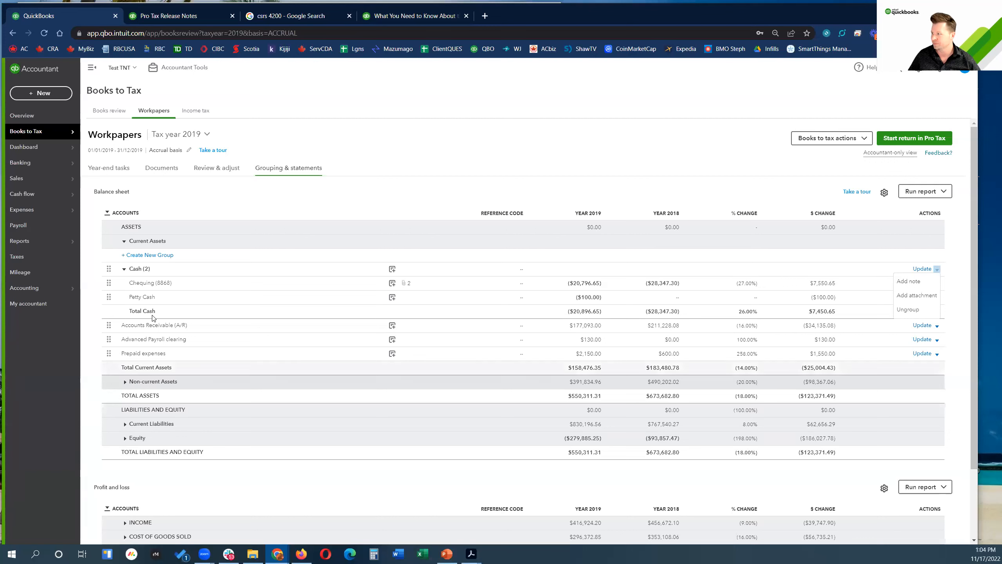
click(945, 191)
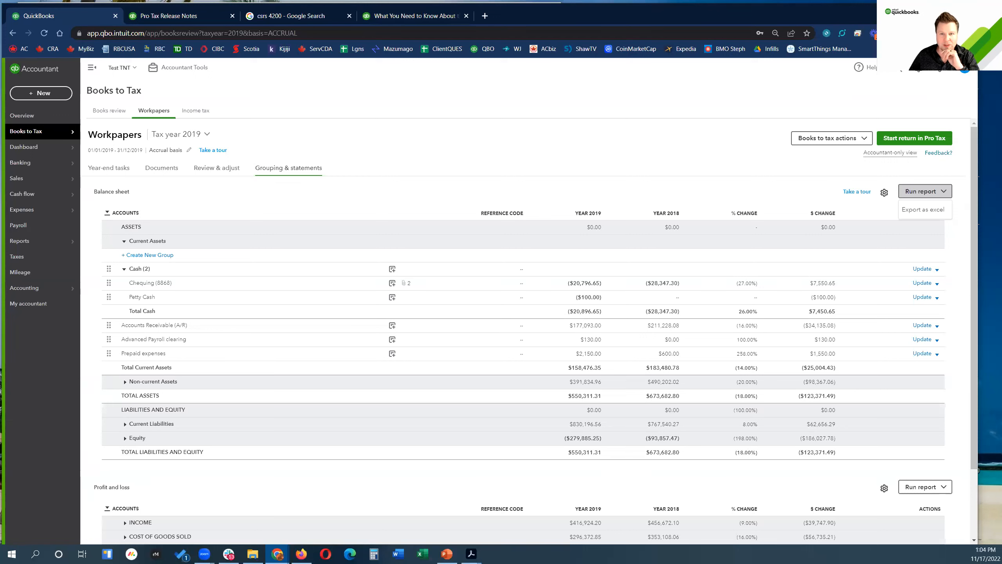
Step: Run the PowerPoint slideshow past the title to the 'Tax mapping a T2' example slide
key(alt+Tab)
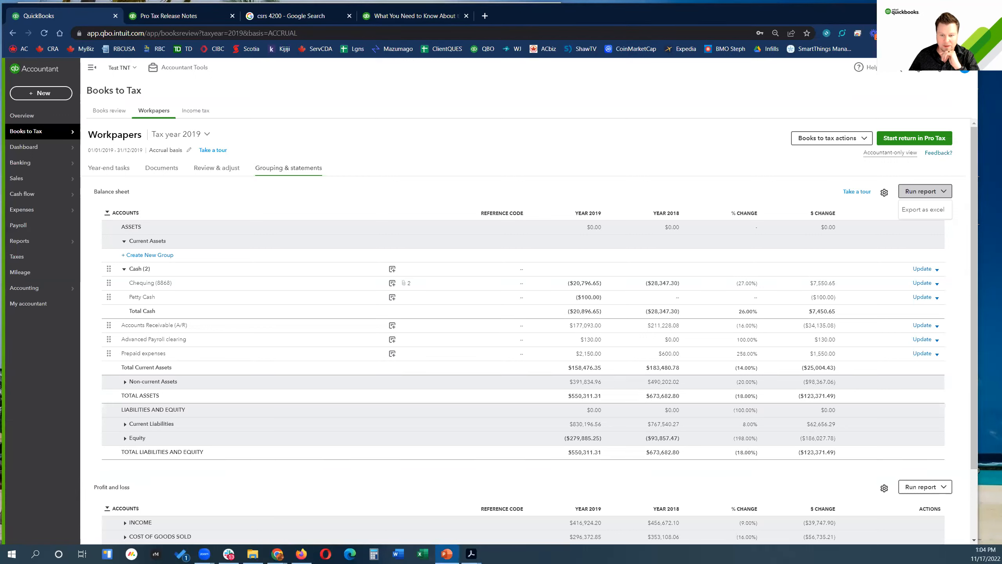
key(shift+F5)
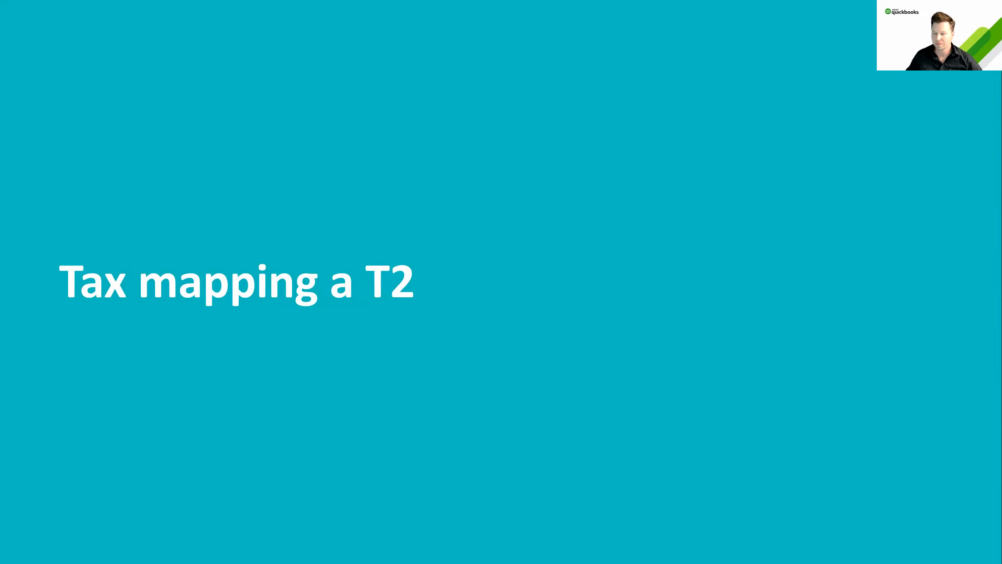
key(Right)
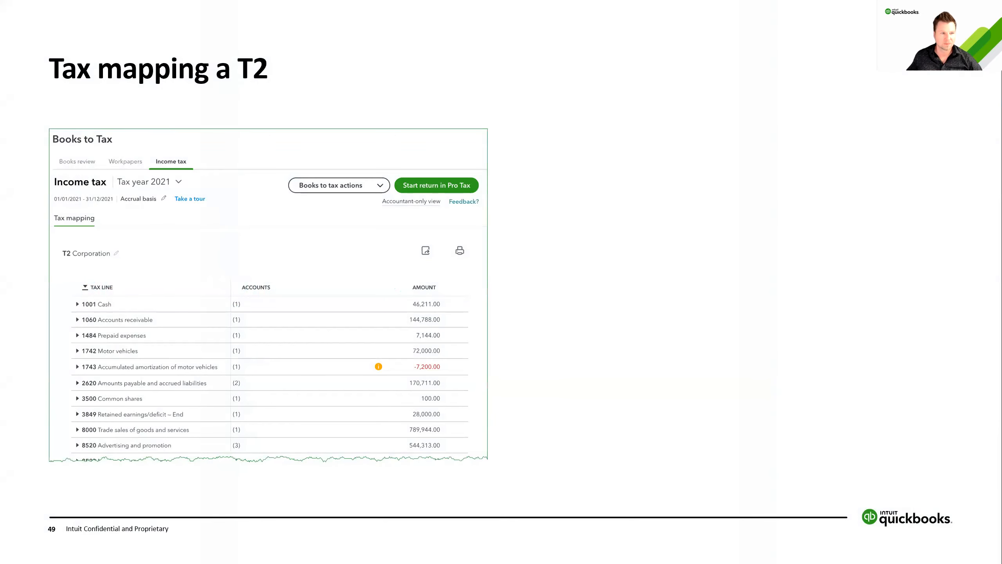
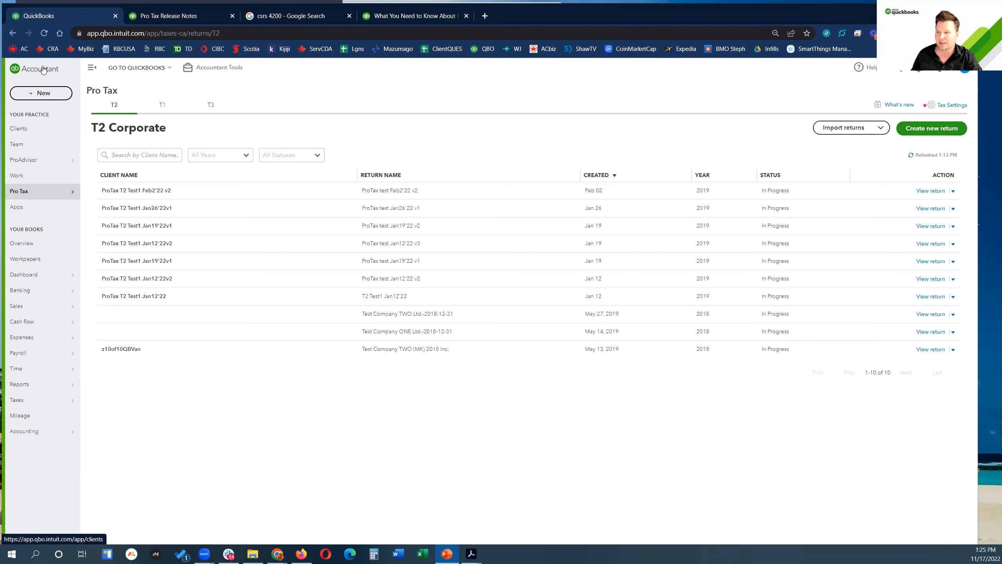
Step: Return to the corporate T2 returns list and start creating a new T2 return
mouse_move(15, 197)
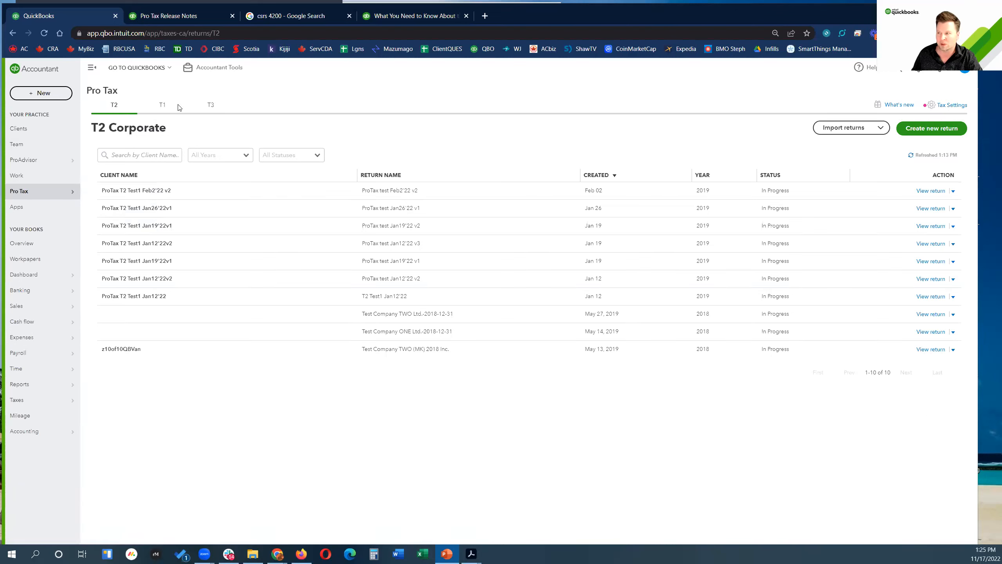
click(115, 105)
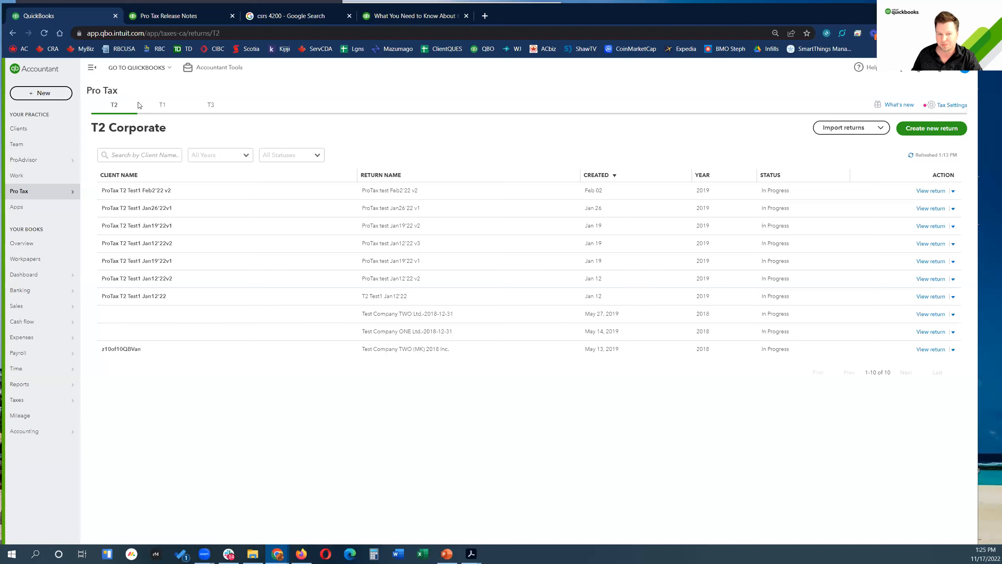
click(931, 128)
mouse_move(474, 555)
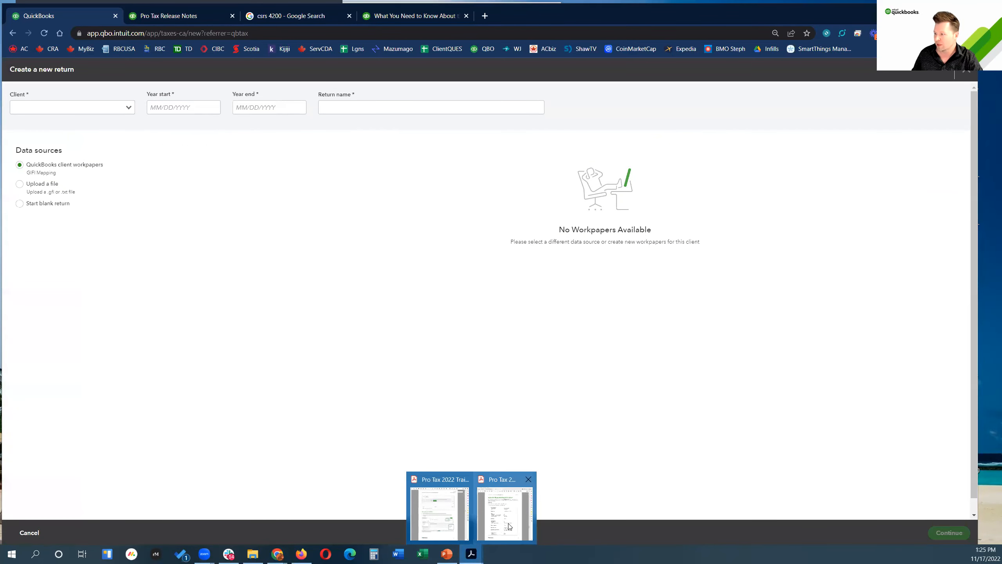
click(503, 485)
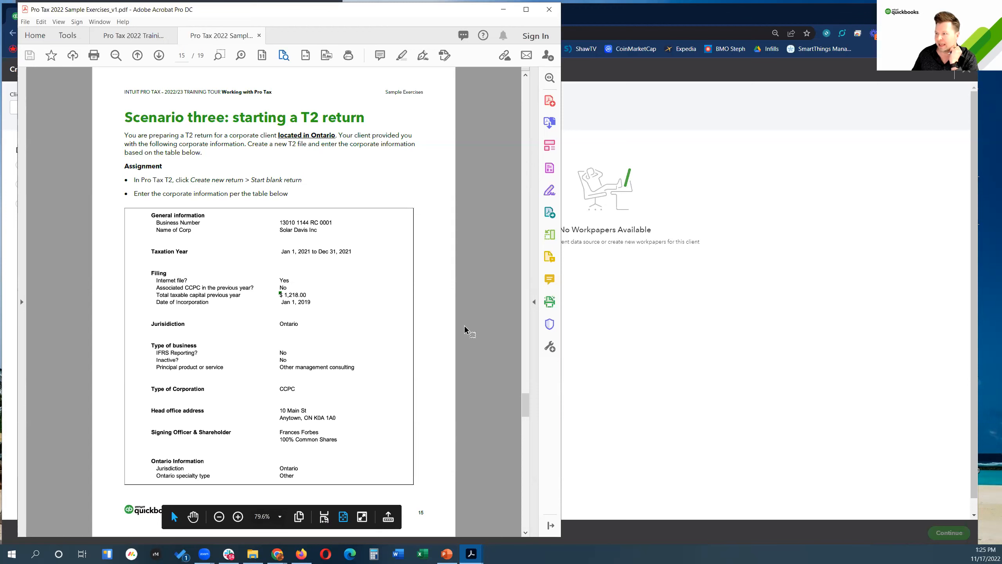
click(567, 16)
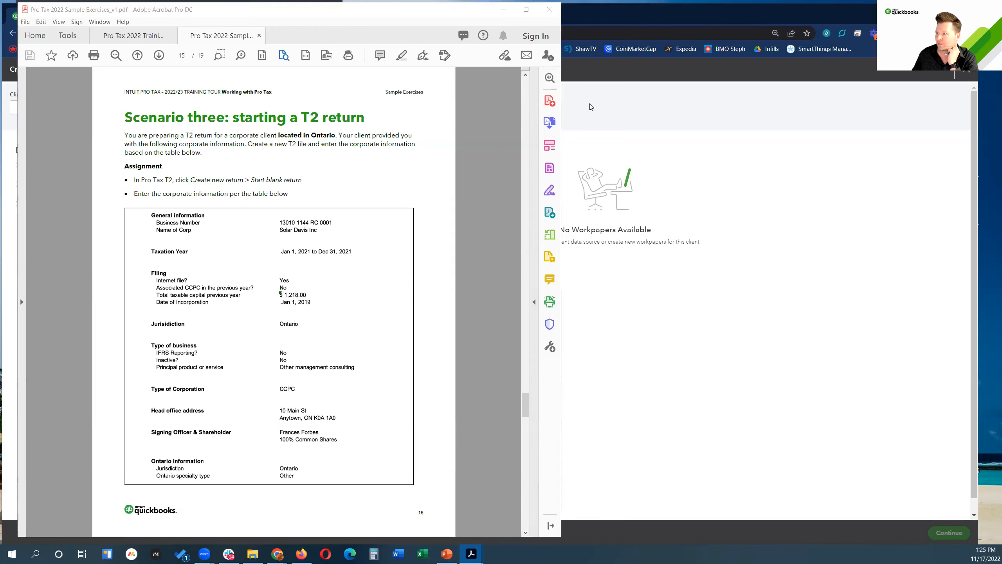
click(504, 11)
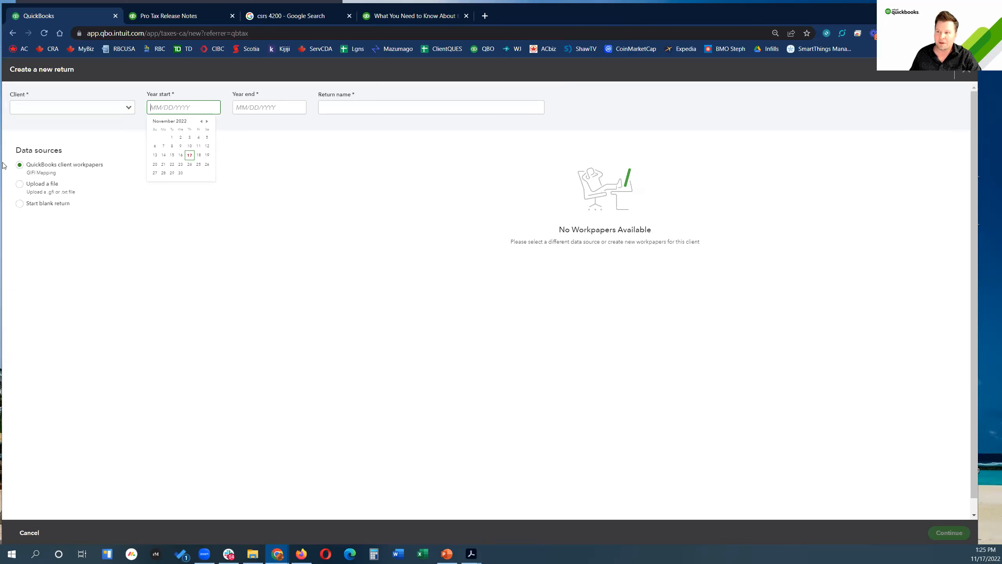
click(86, 243)
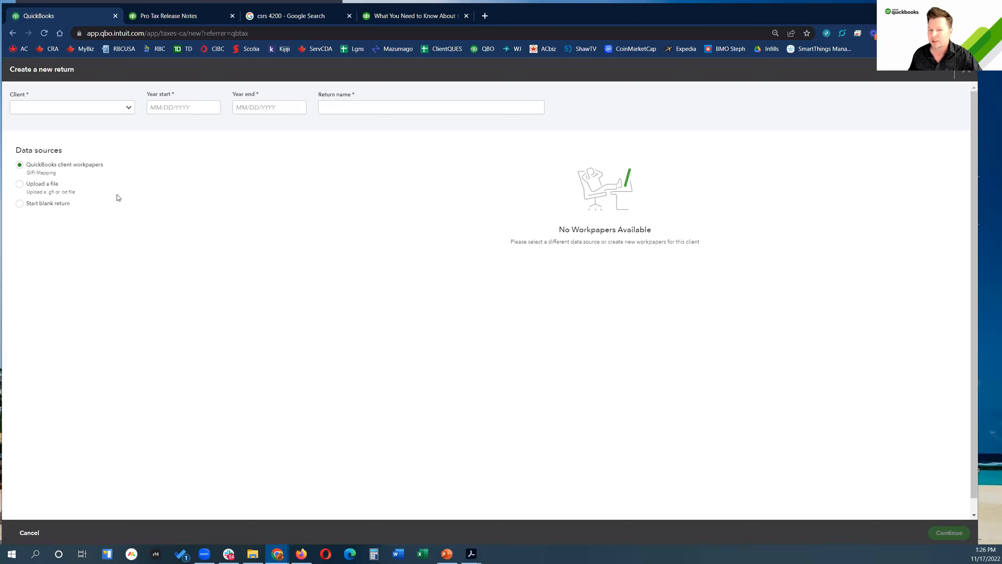
Step: Choose Start blank return and add new client 'Test Solar David Inc v1' with the client's e-mail
click(20, 207)
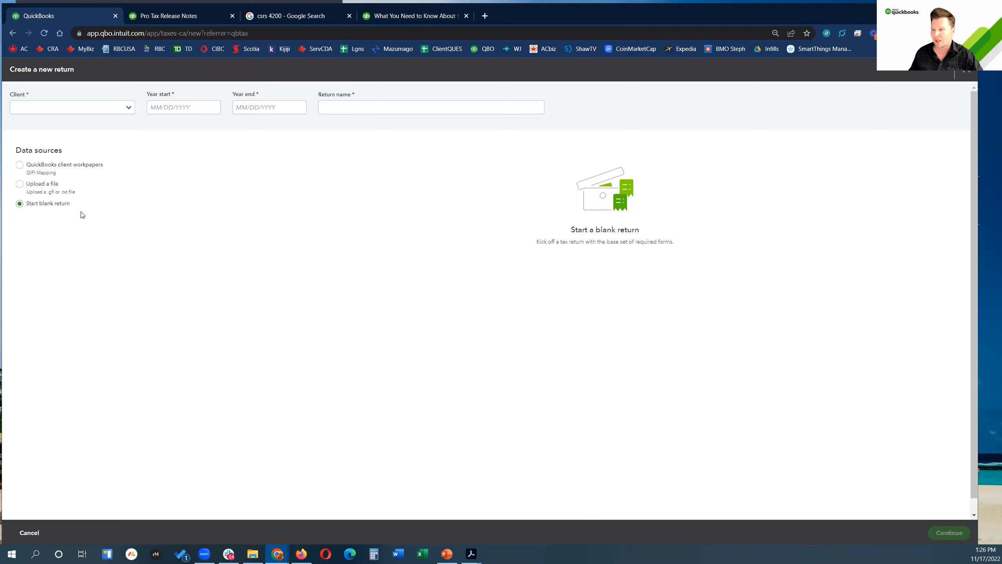
click(133, 109)
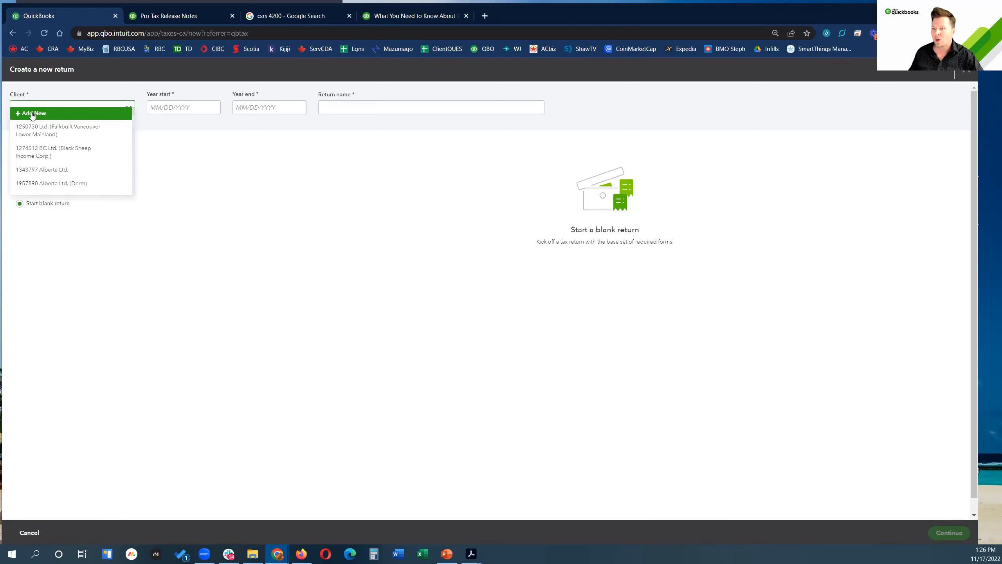
click(33, 113)
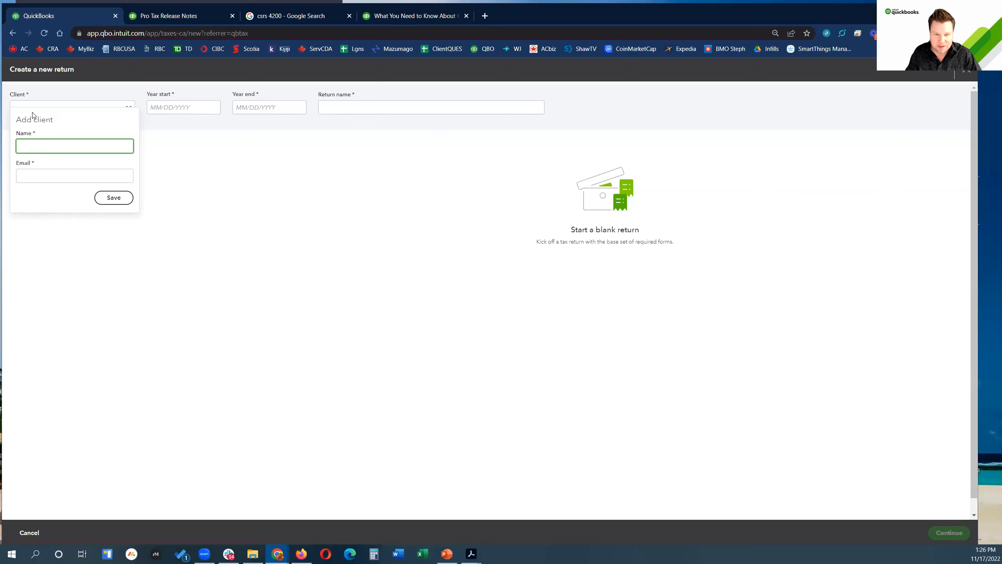
text(Test Col)
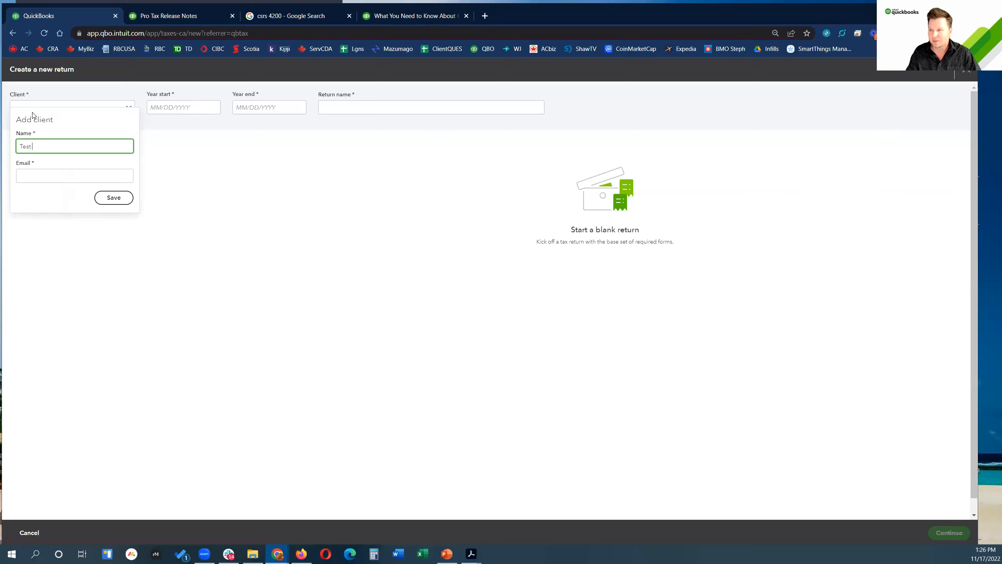
key(BackSpace)
text(Solar)
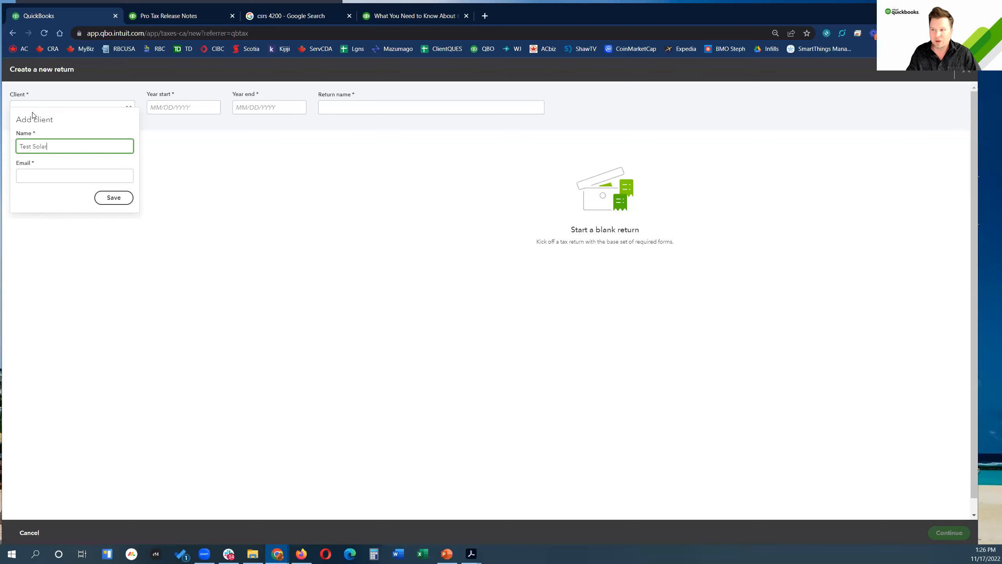
text( David Inc)
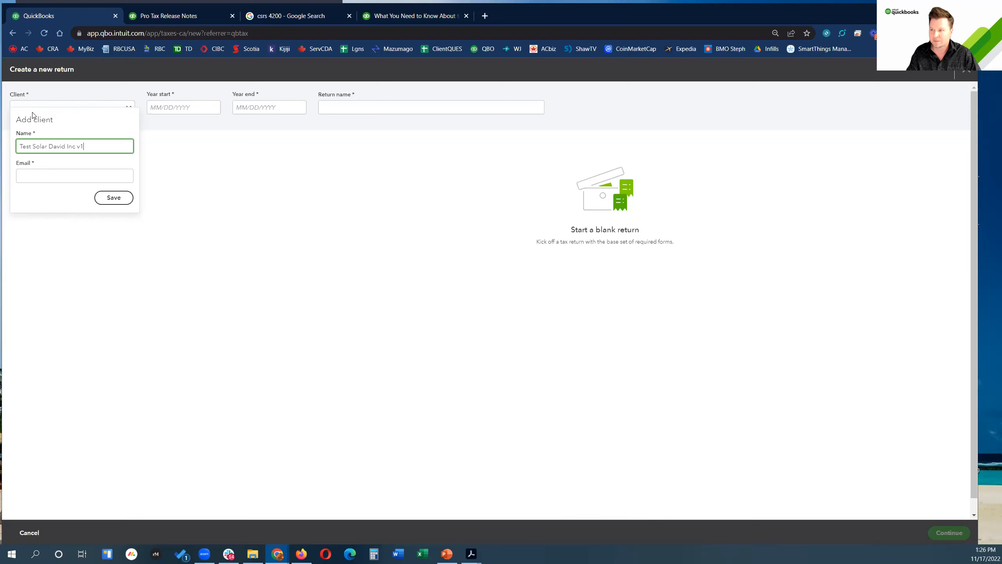
text( v1)
key(Tab)
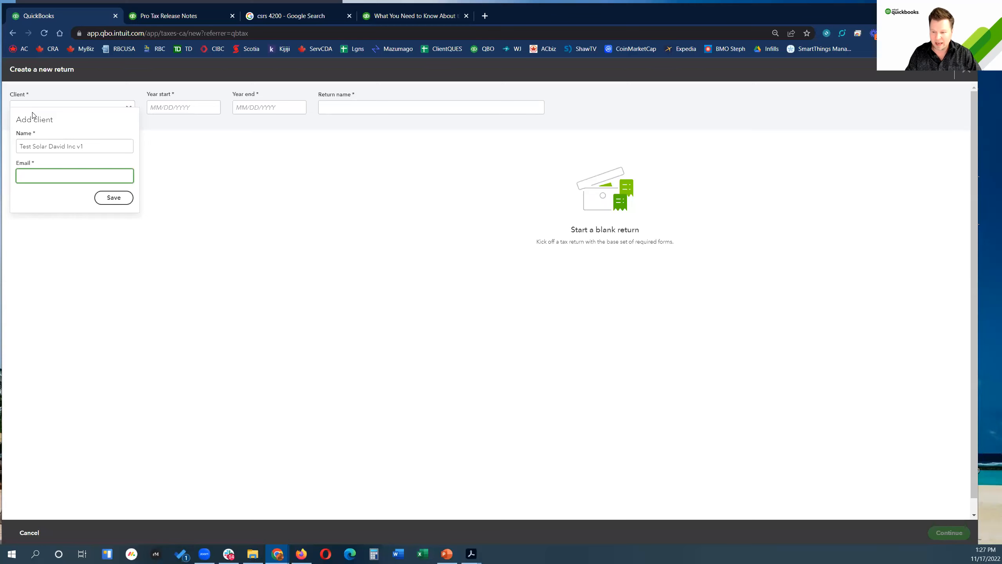
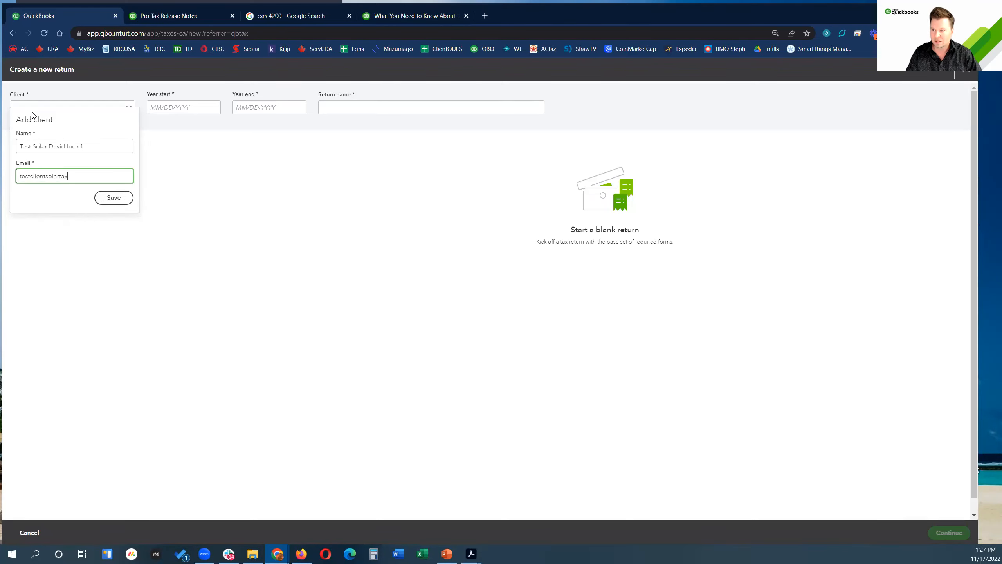
click(114, 198)
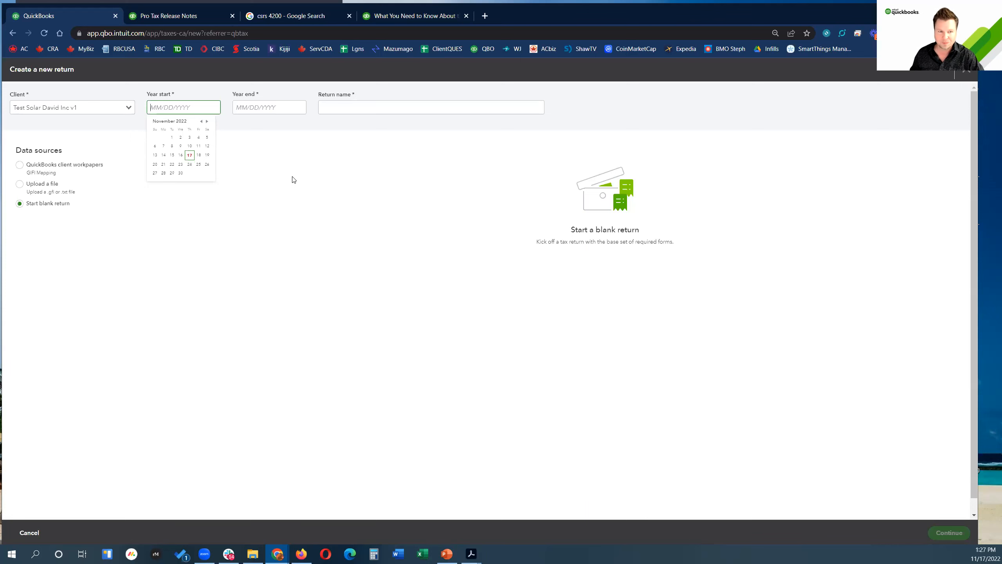
Step: Bring the exercise PDF forward and move it off this screen
click(472, 553)
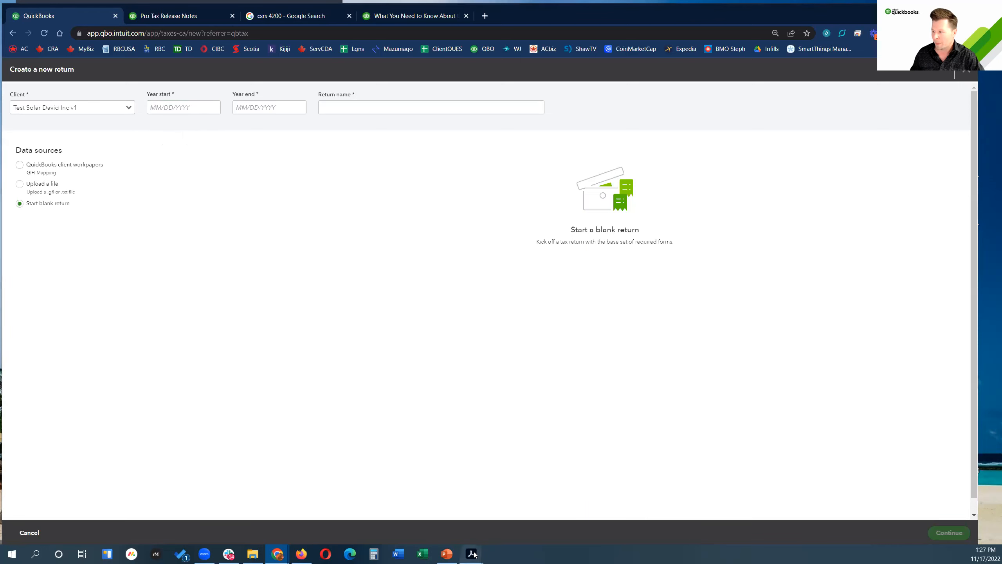
click(522, 505)
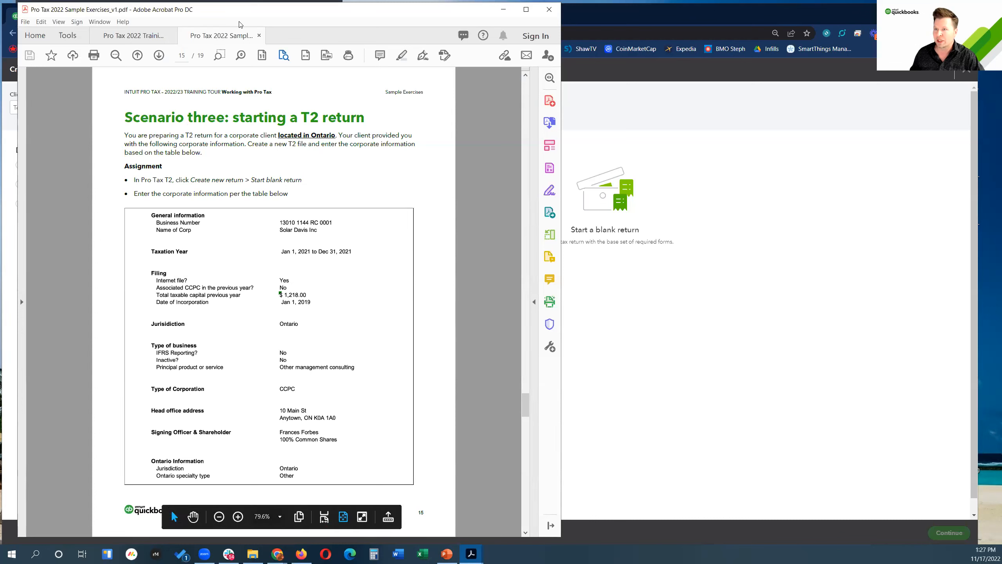
drag(239, 21, 0, 24)
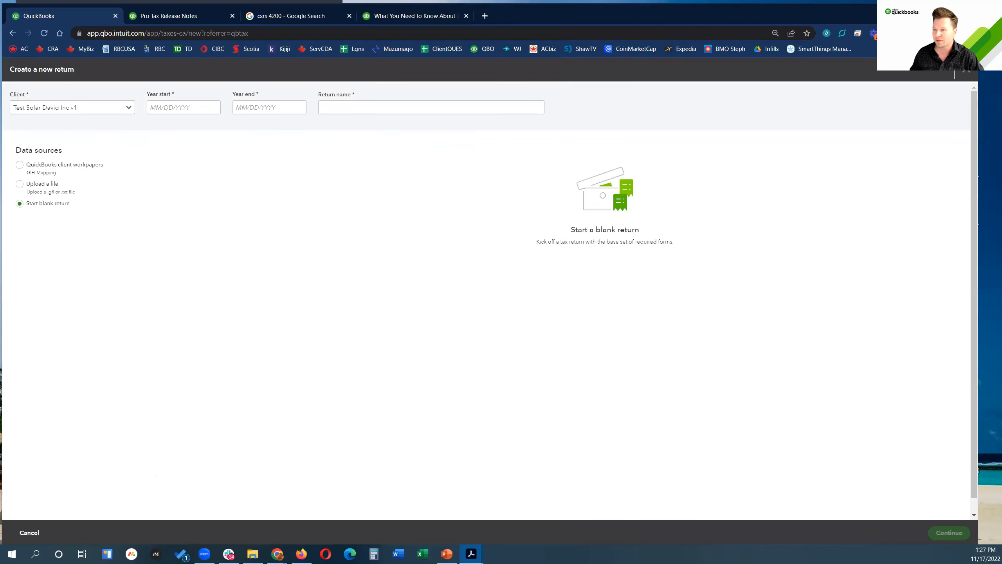
Step: Enter year start 01/01/2021 and return name 'Solar Davis Inc - Test2', then create the blank return
click(161, 113)
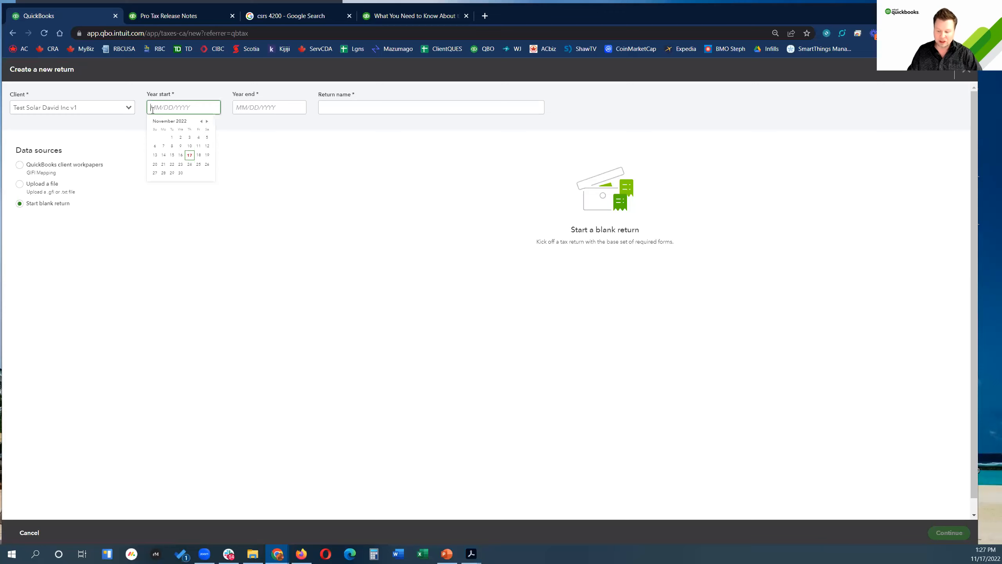
text(01/01/202)
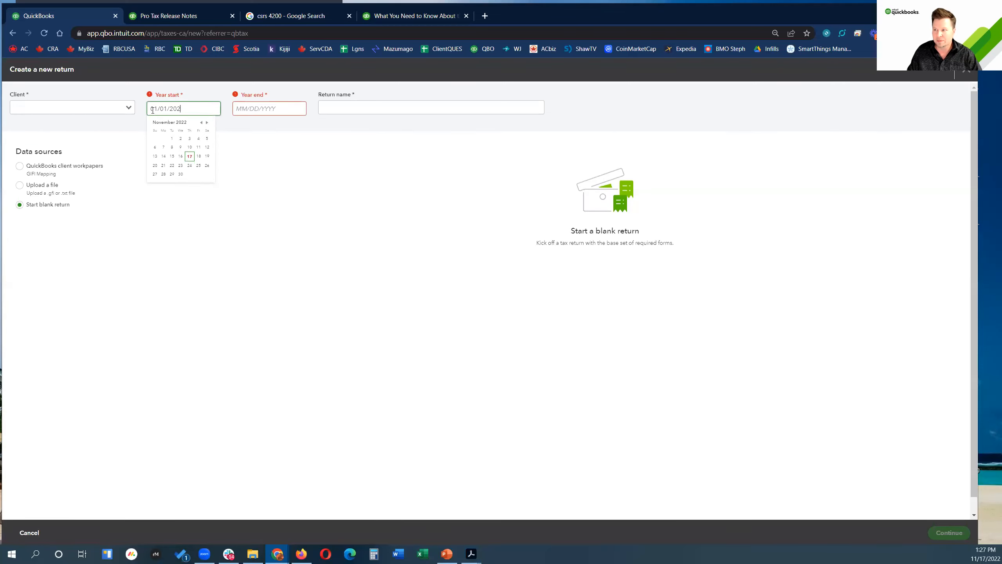
text(1)
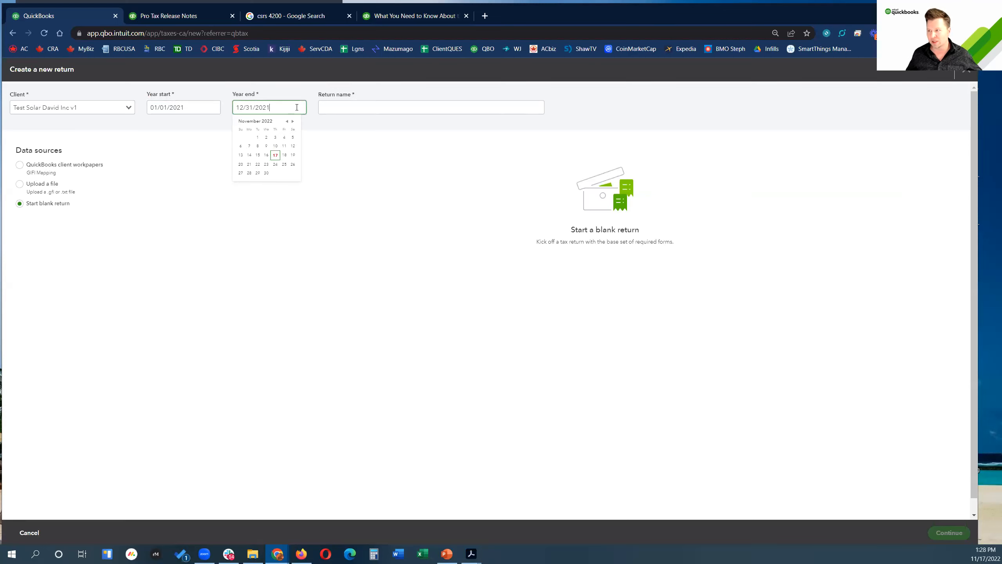
click(359, 110)
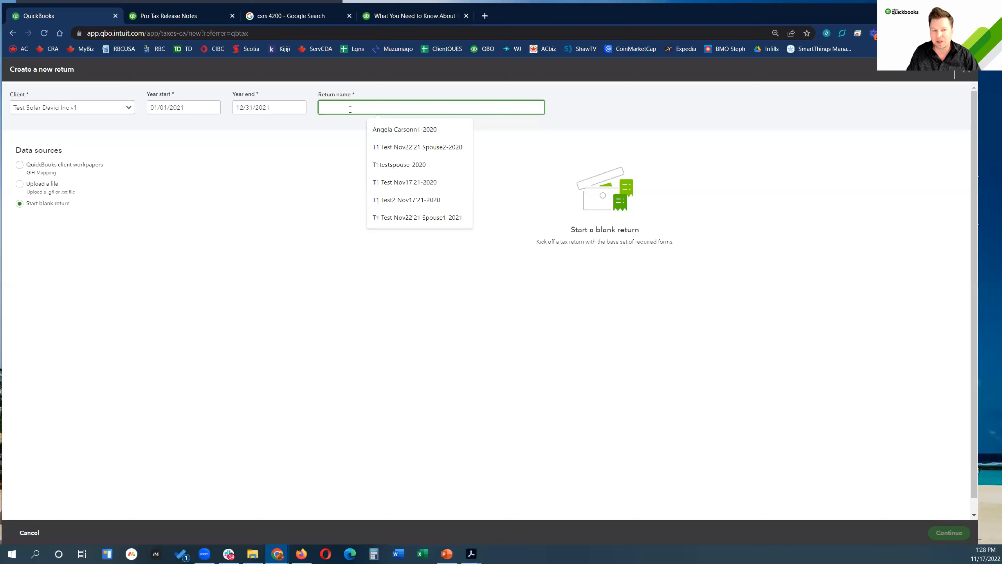
text(Solar D)
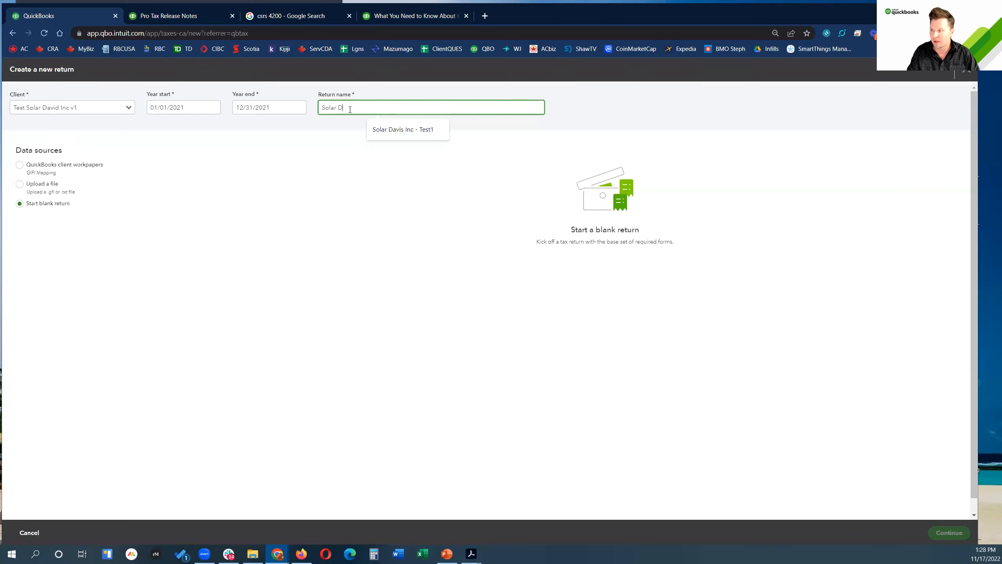
text(avis Inc - Test2)
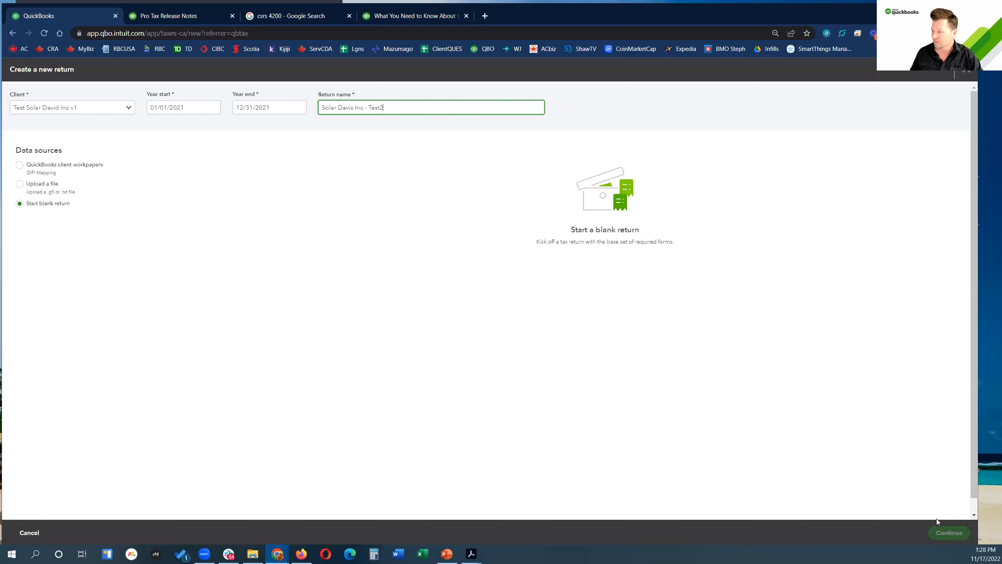
key(Tab)
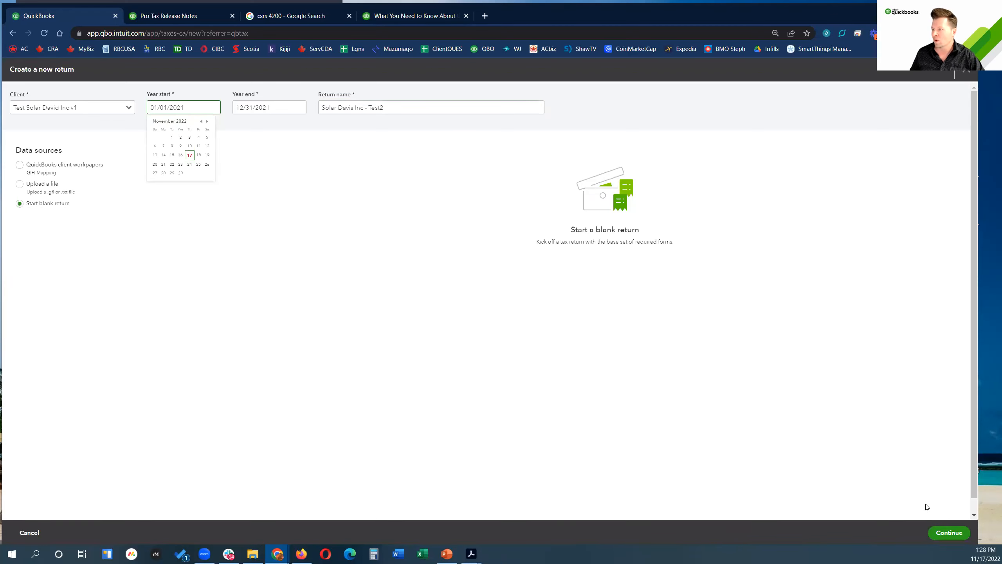
click(946, 534)
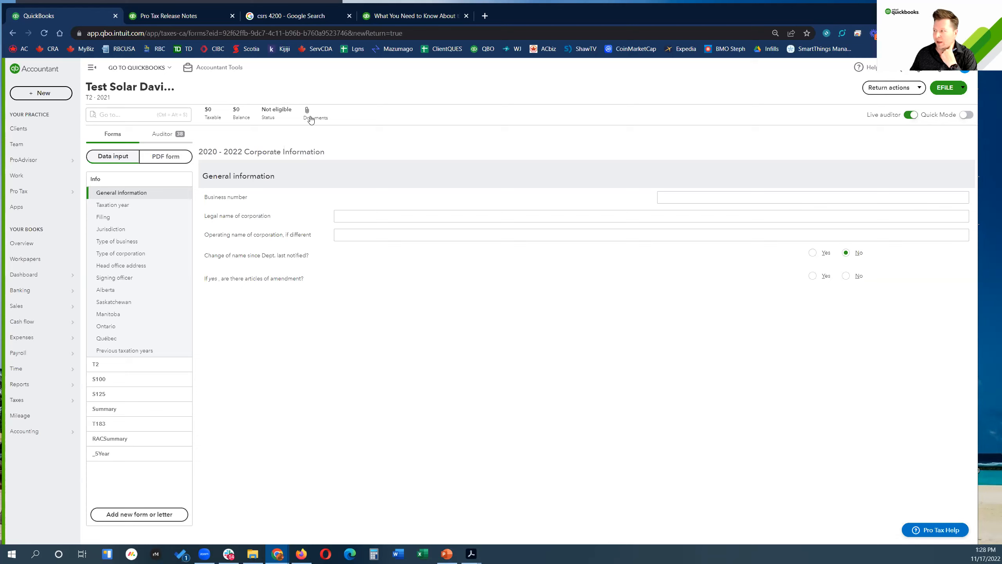
Step: Open the Return actions list on the new 2021 T2 return
click(916, 89)
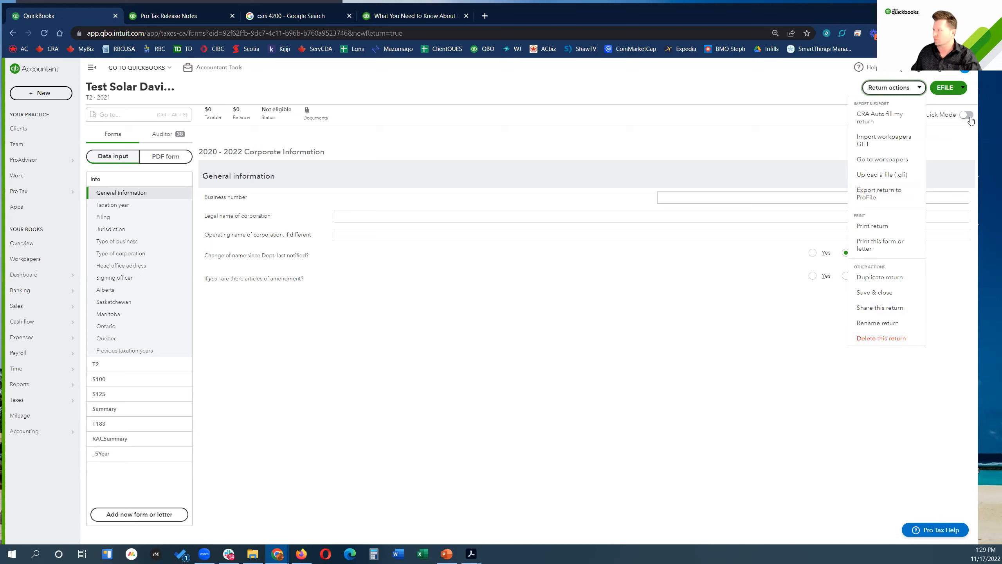
Step: Check the EFILE options, then bring up the search for actions, forms or letters
click(963, 89)
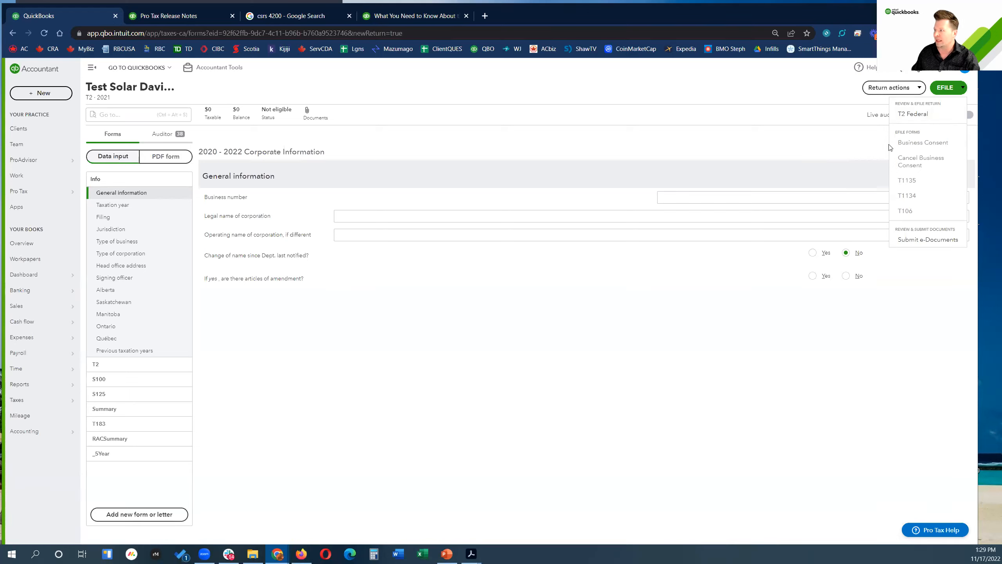
click(772, 97)
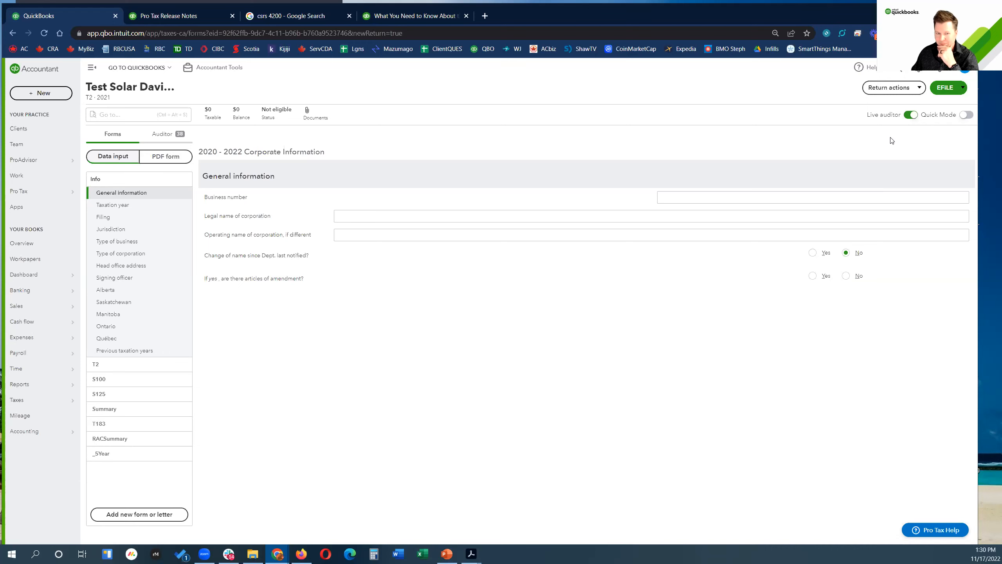
click(123, 113)
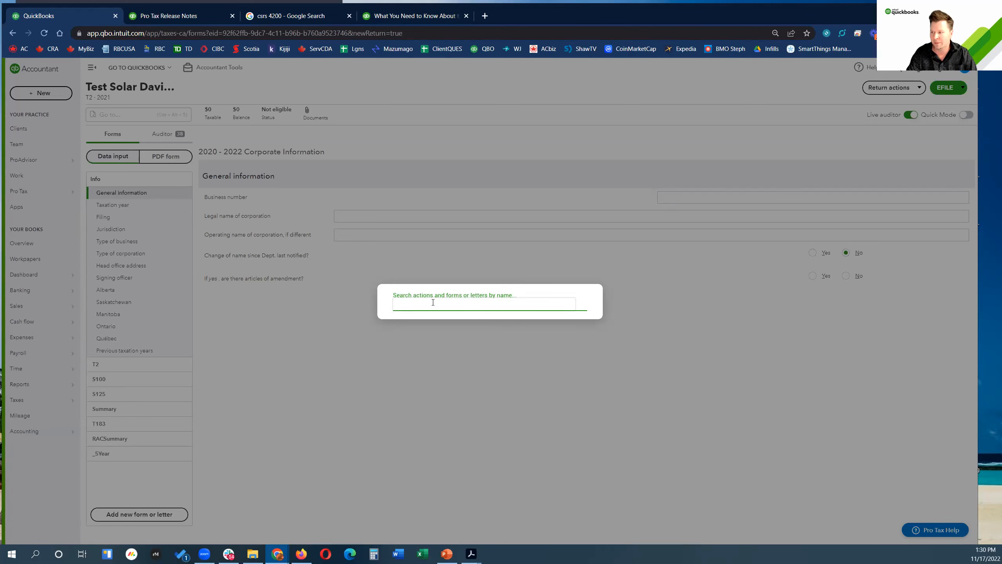
Step: Try the searches 'sha' and 'bala', clear them, and close the search
text(sha)
key(BackSpace)
key(BackSpace)
key(BackSpace)
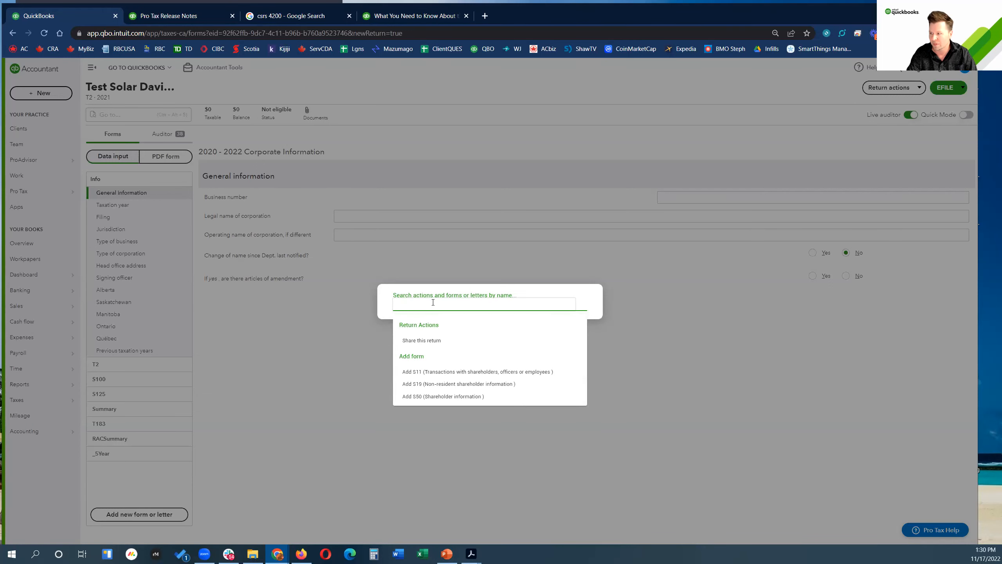
text(balan)
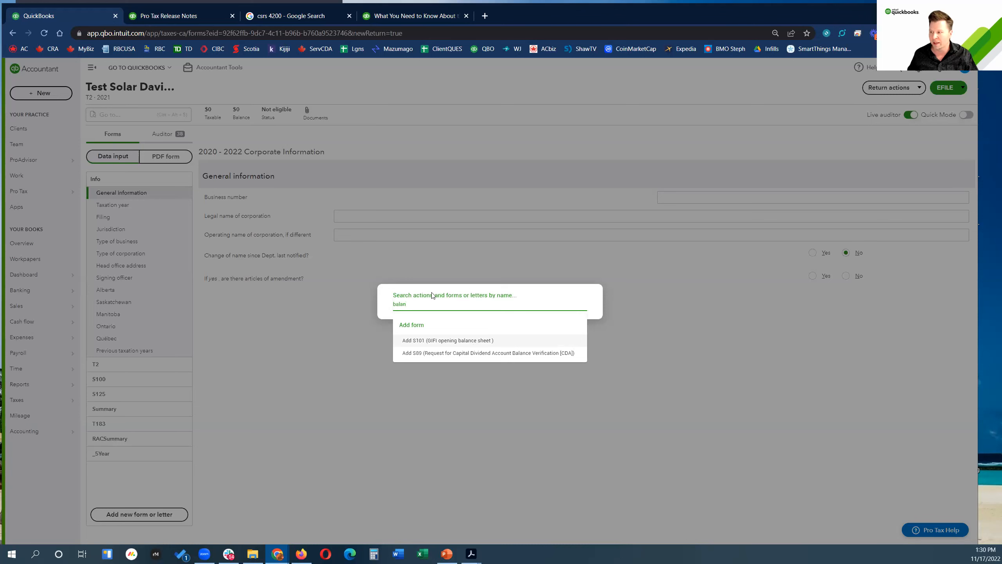
drag(429, 307, 385, 308)
key(BackSpace)
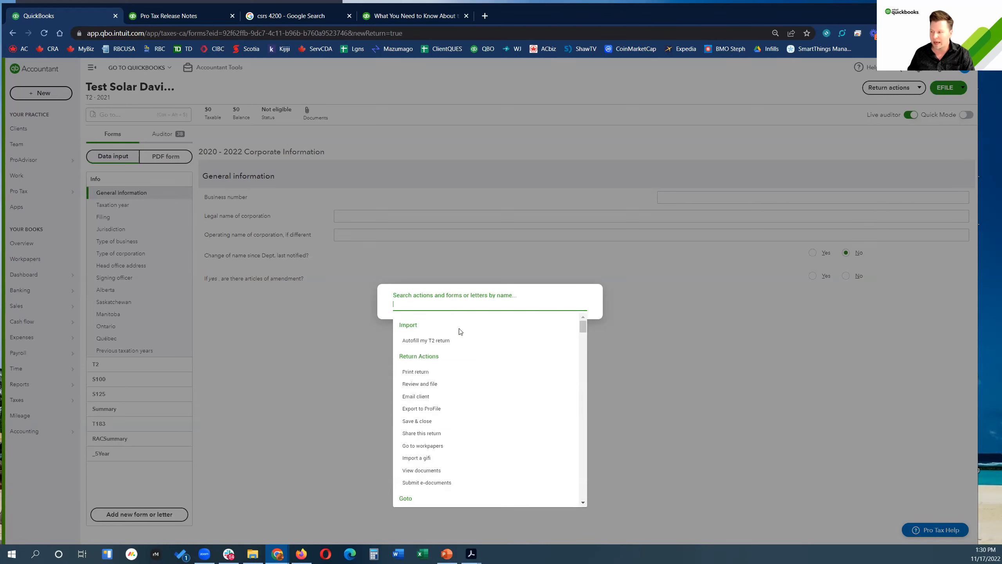
click(714, 369)
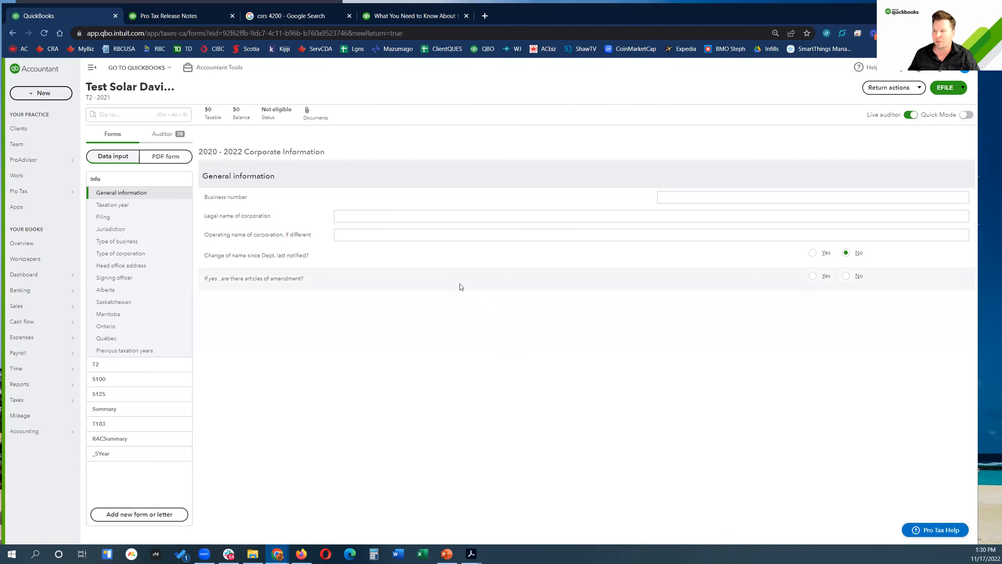
click(166, 139)
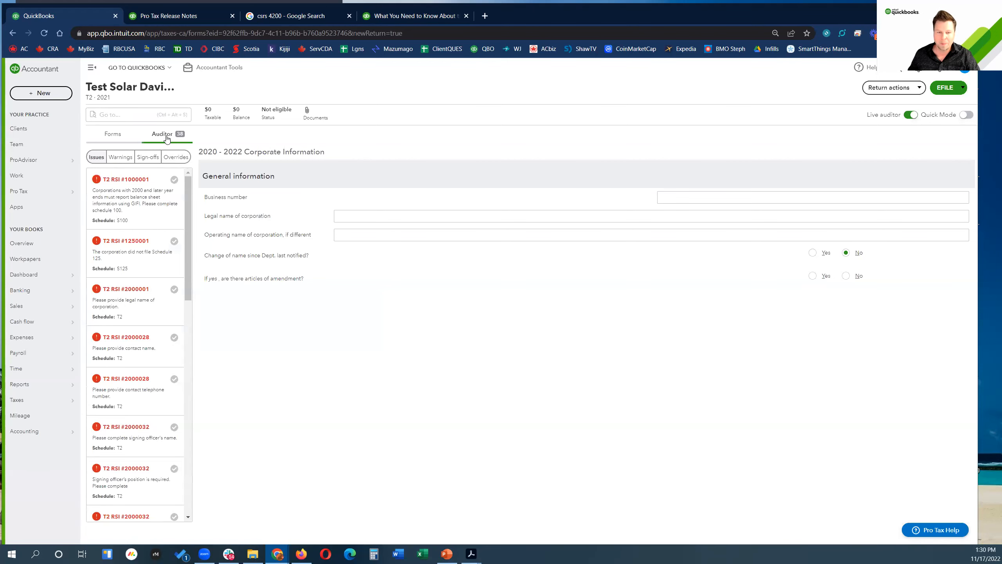
click(114, 135)
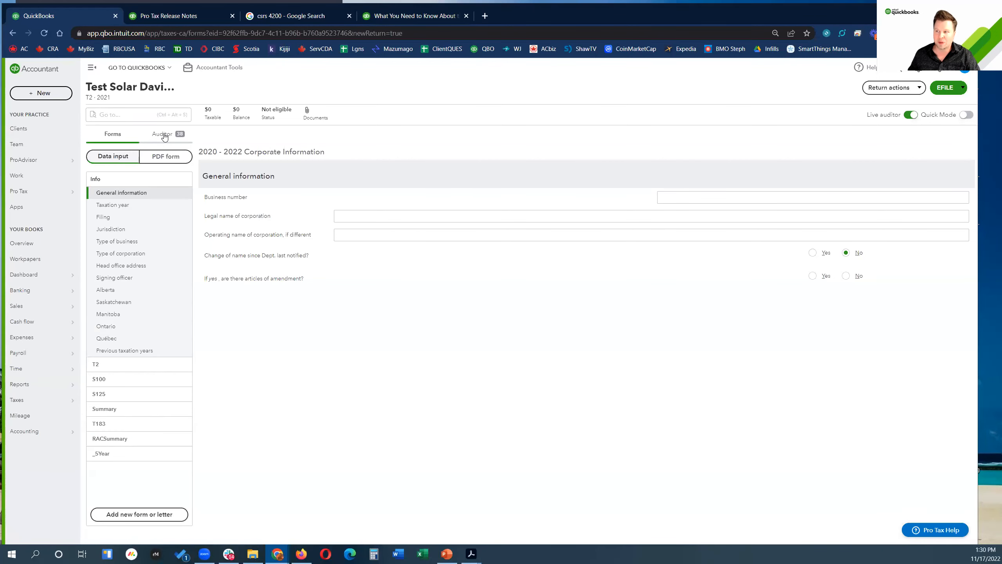
click(165, 137)
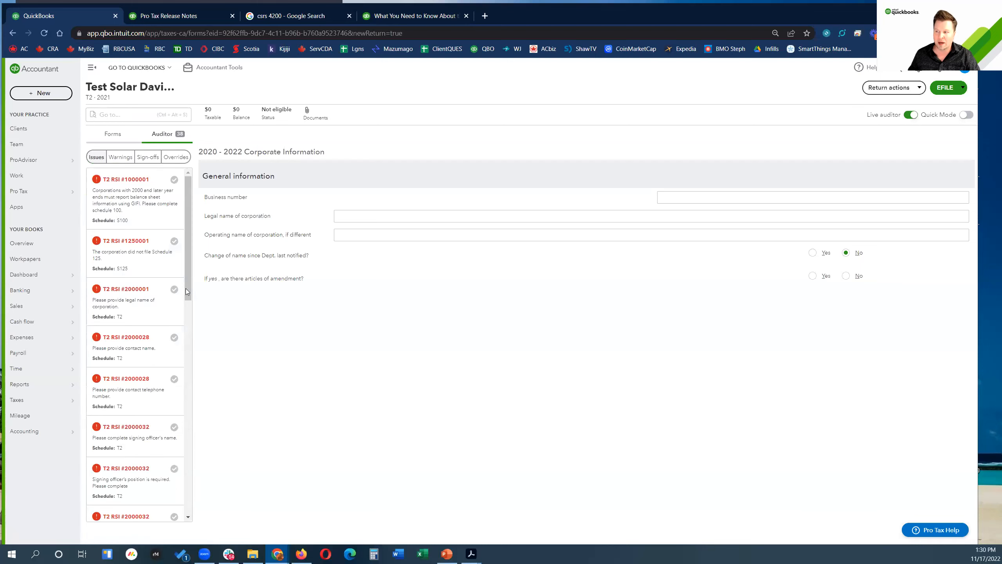
drag(189, 212, 211, 179)
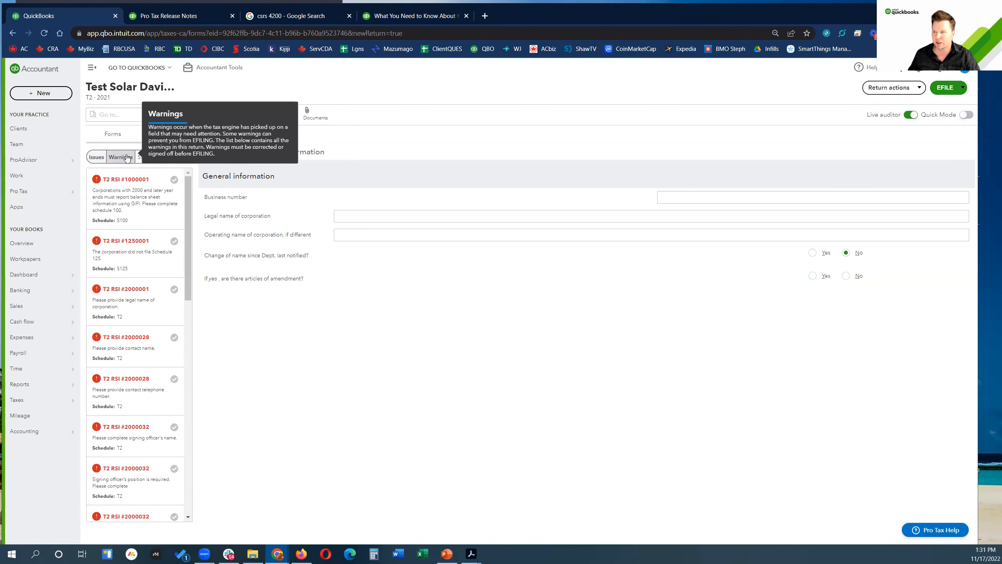
click(115, 134)
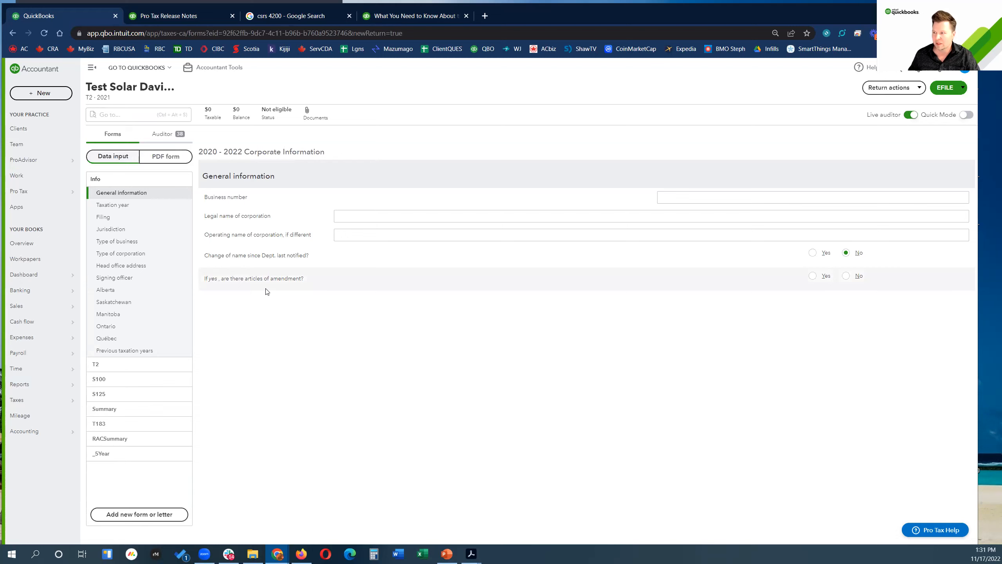
click(340, 216)
click(680, 197)
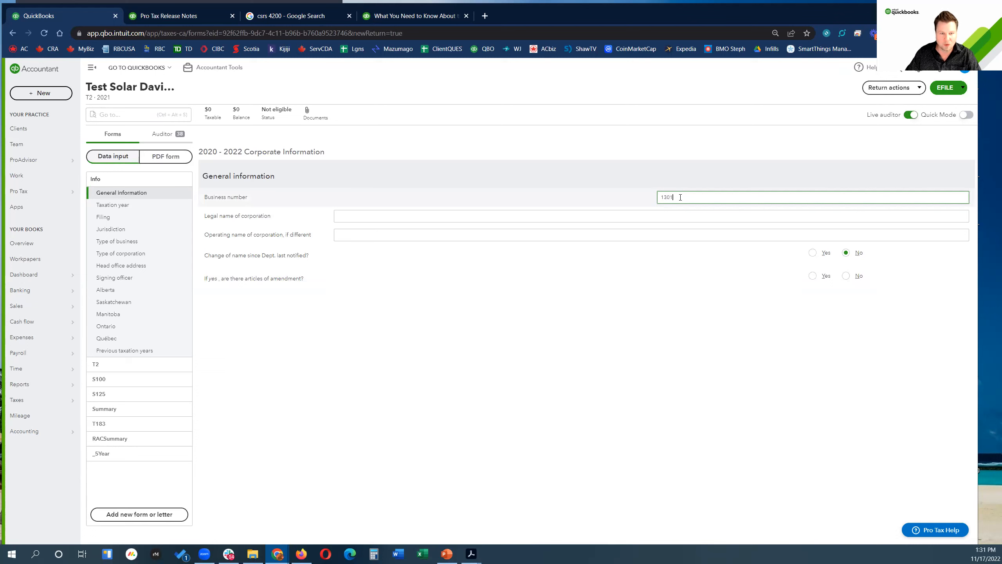
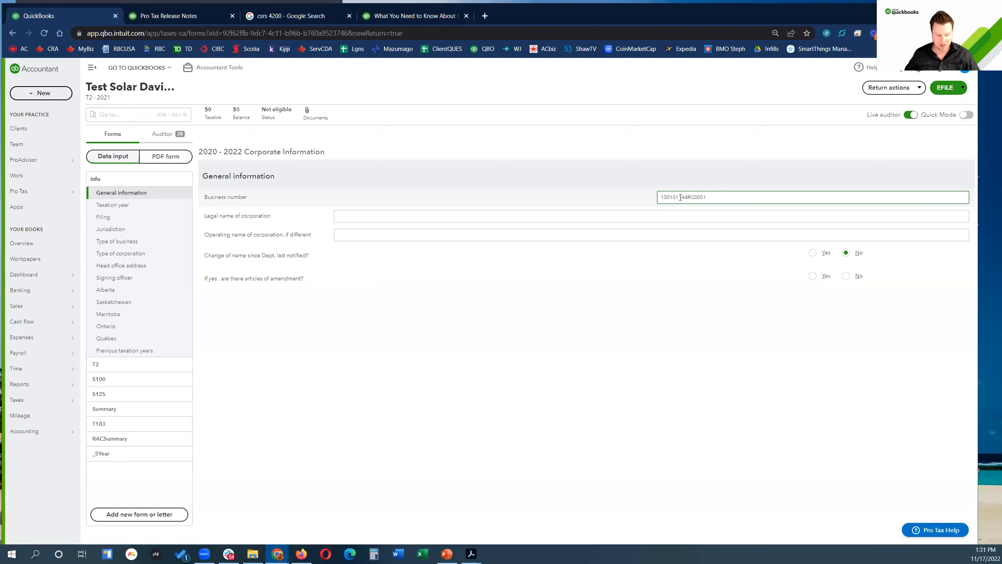
Step: Enter the business number and legal name Solar Davis Inc, then go to Taxation year
key(Tab)
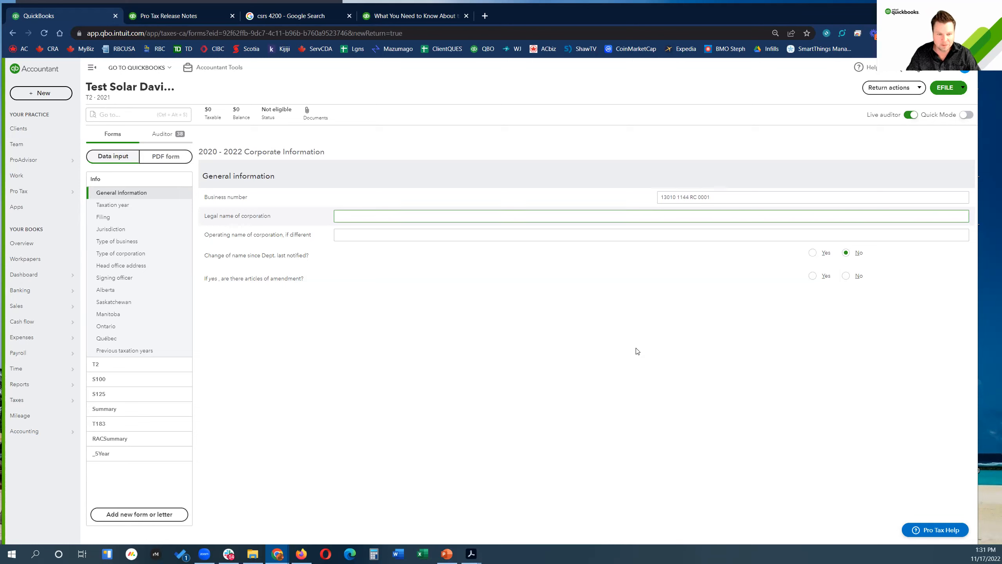
text(D)
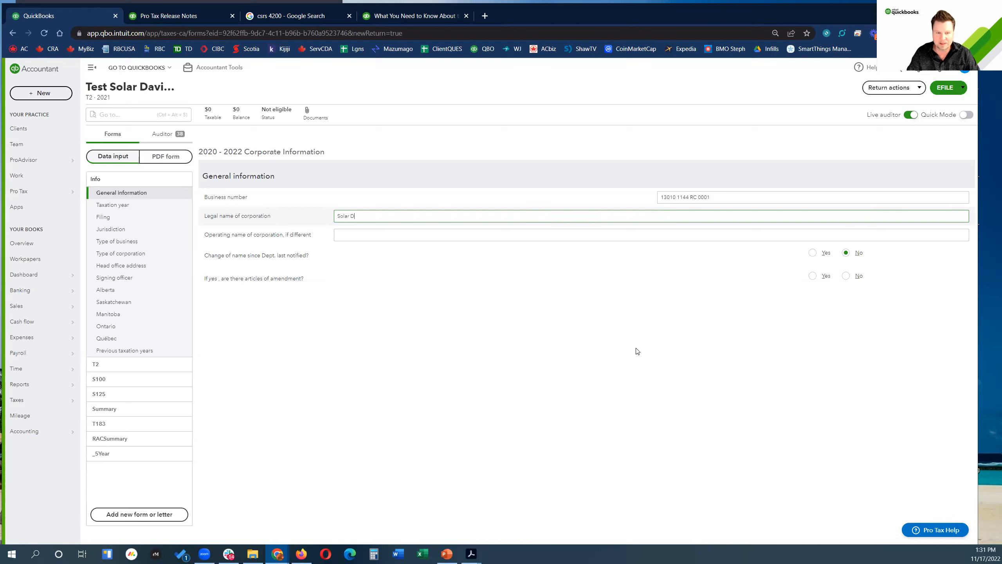
text(avis Inc.)
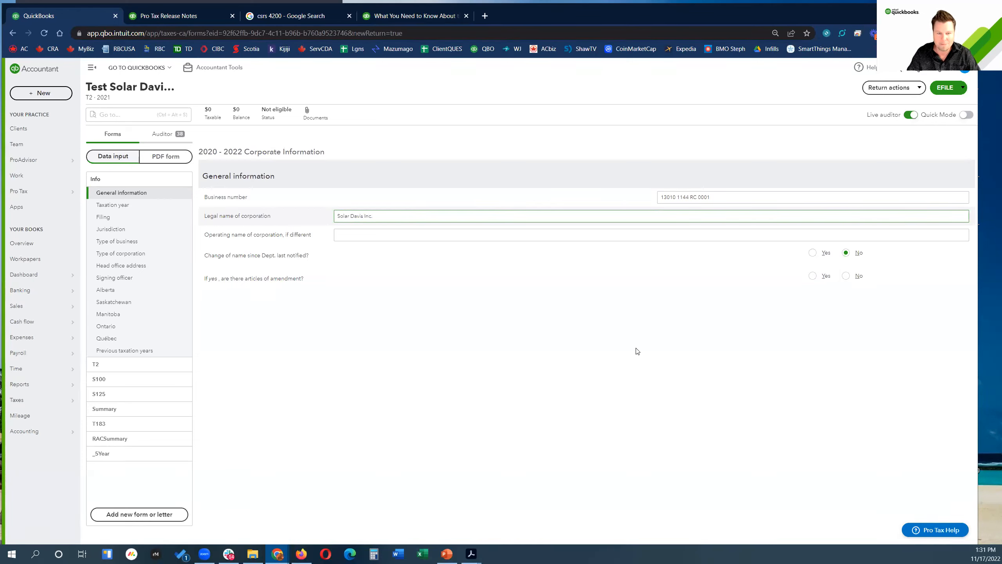
key(Tab)
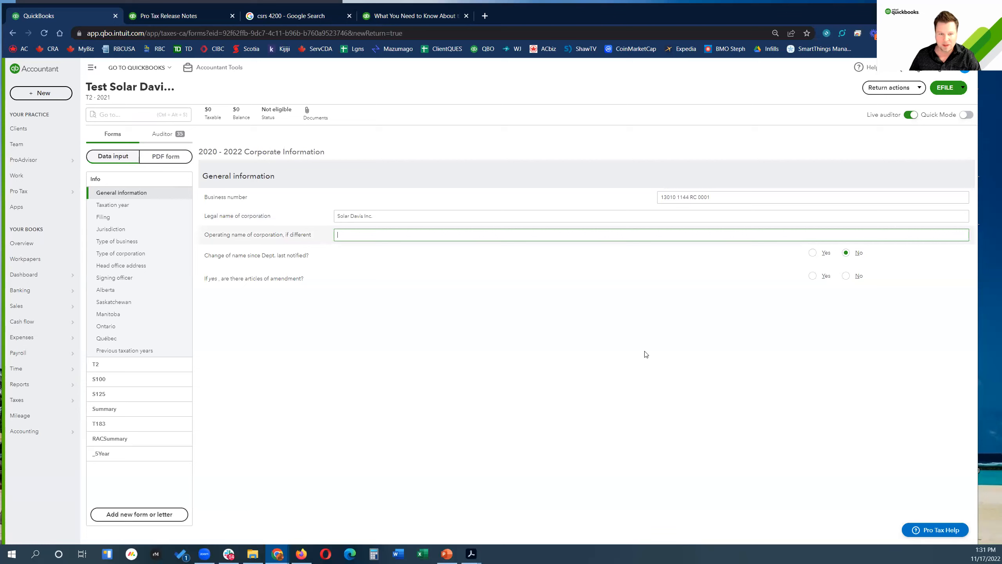
click(115, 209)
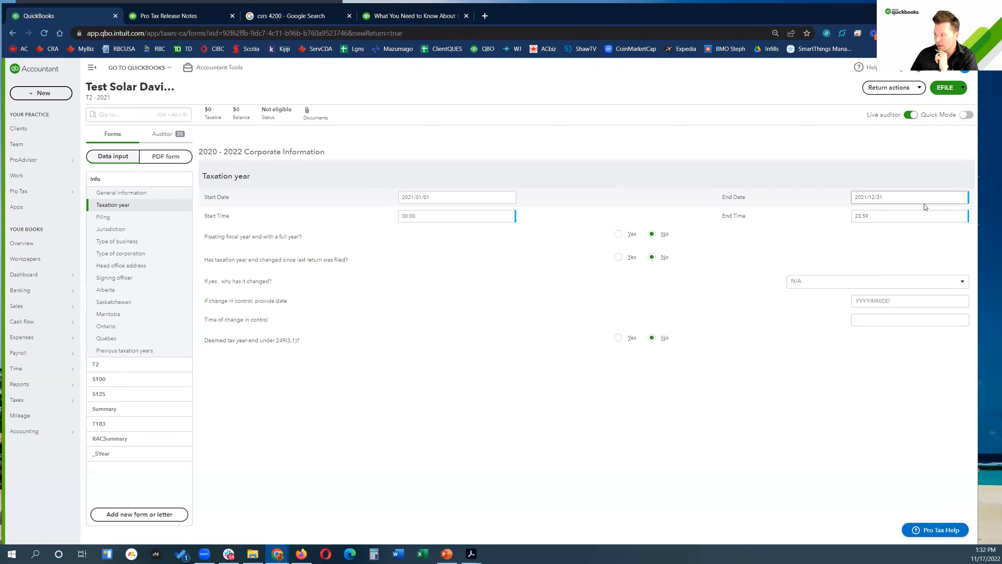
Step: Attempt an end date edit, glance at Filing, and return to Taxation year
click(861, 201)
text(20)
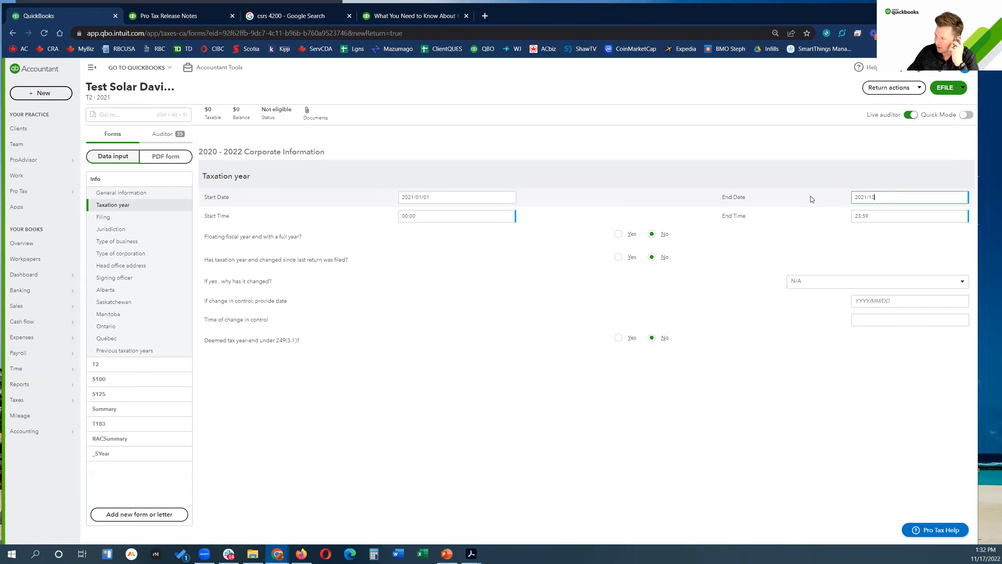
key(Tab)
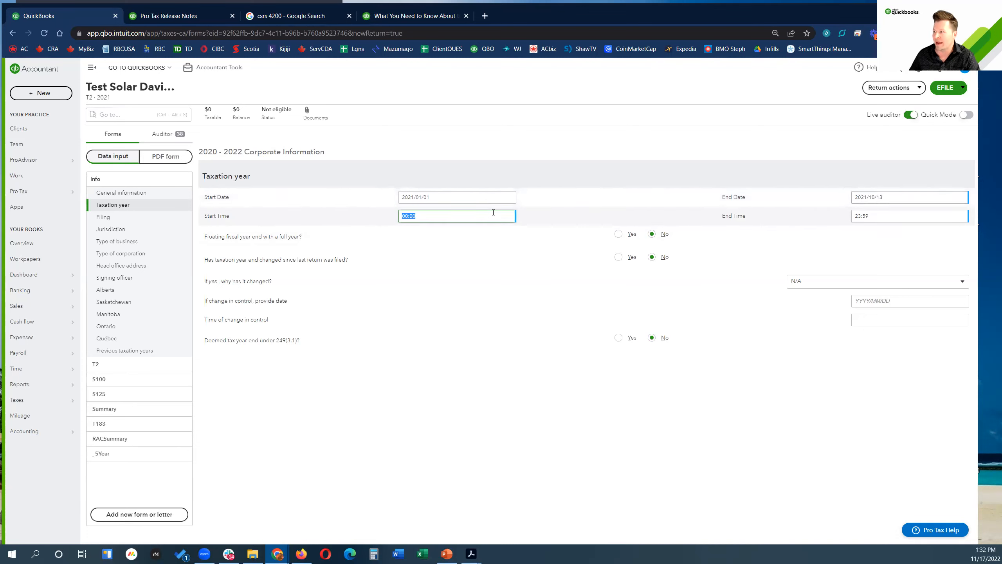
click(104, 217)
click(107, 205)
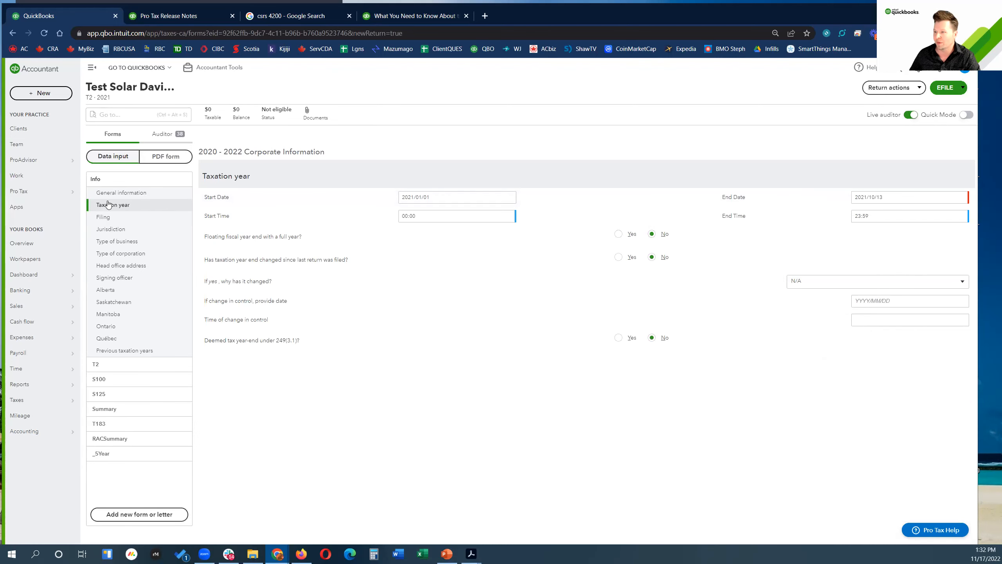
Step: Replace the taxation year end date with 2021/12/31, then move to Filing
click(908, 199)
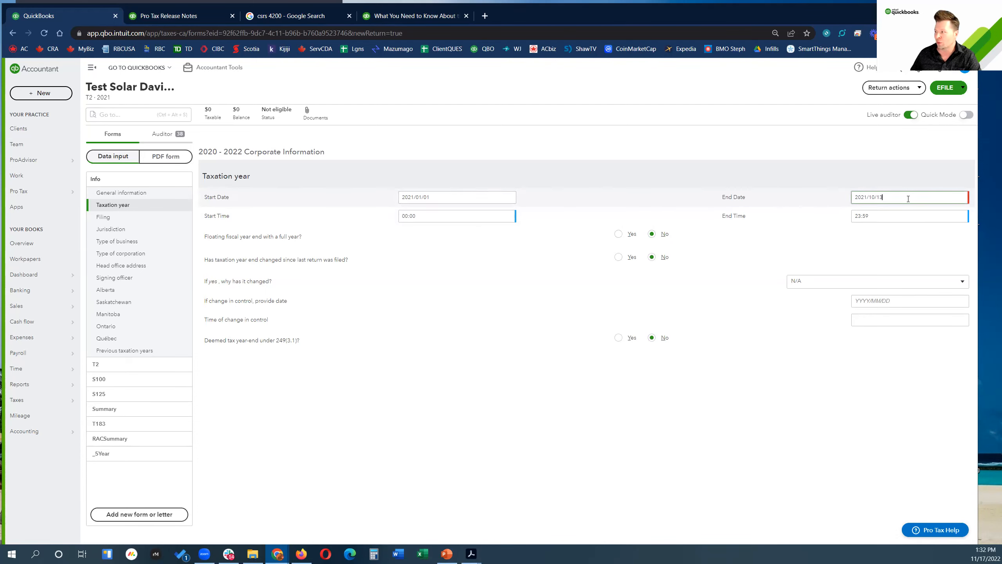
drag(898, 199, 715, 215)
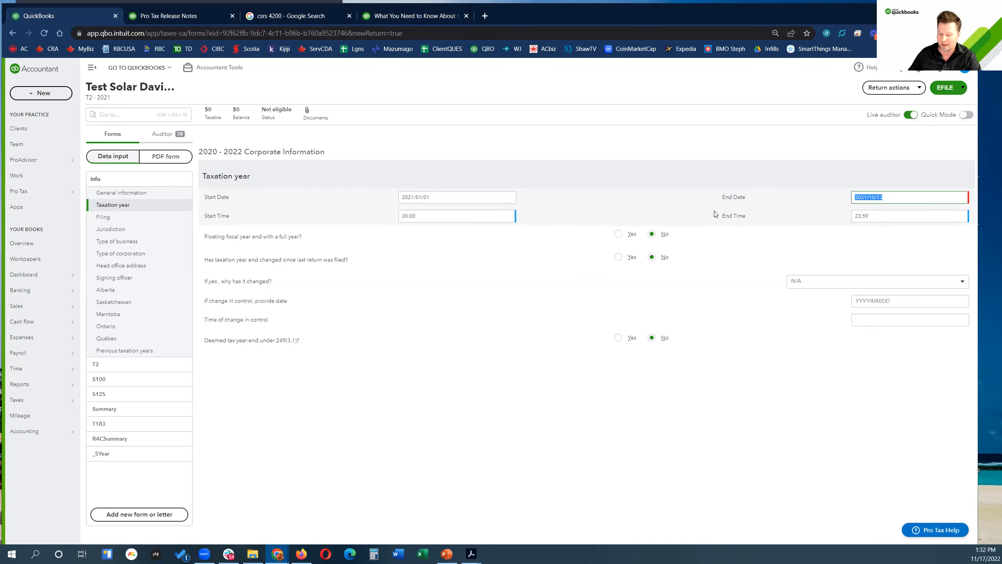
key(BackSpace)
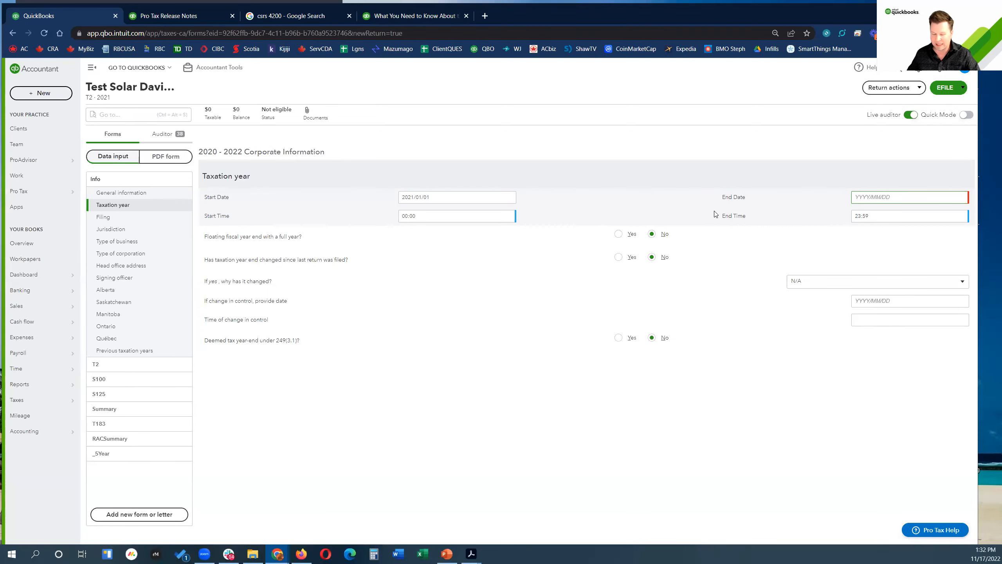
text(2021/12/31)
key(Tab)
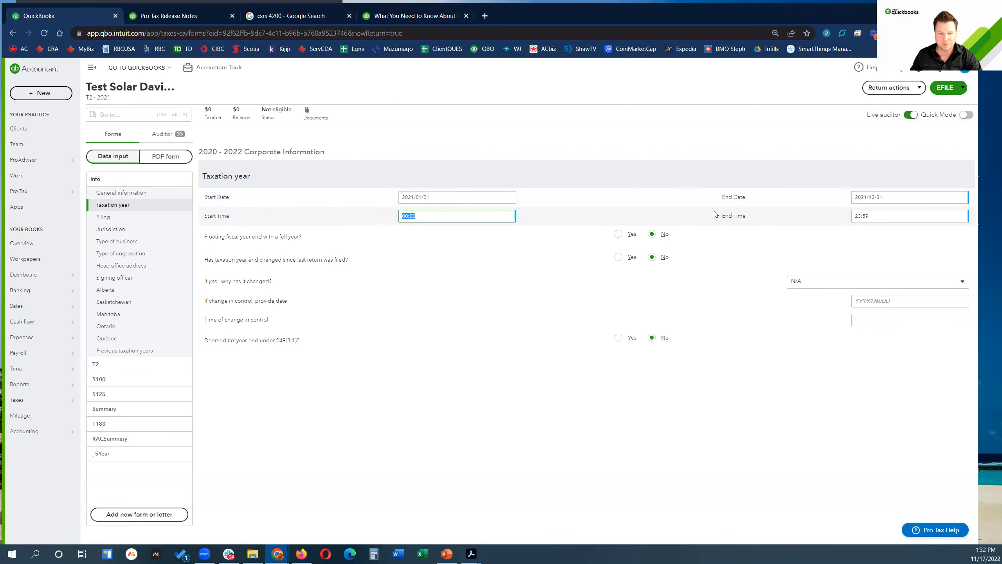
click(106, 219)
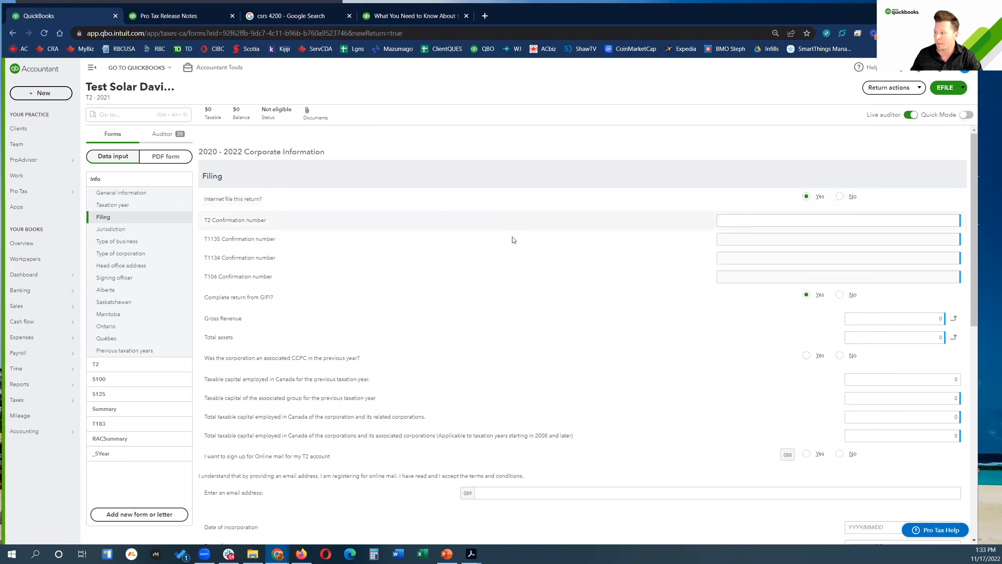
Step: Answer No to associated CCPC and enter 1218 in both prior-year taxable capital fields
click(840, 357)
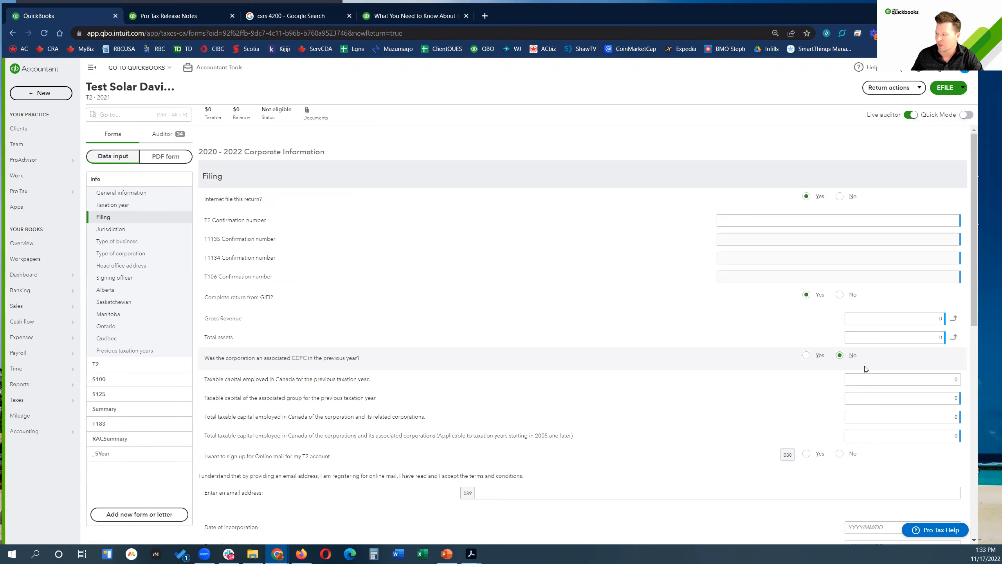
click(892, 380)
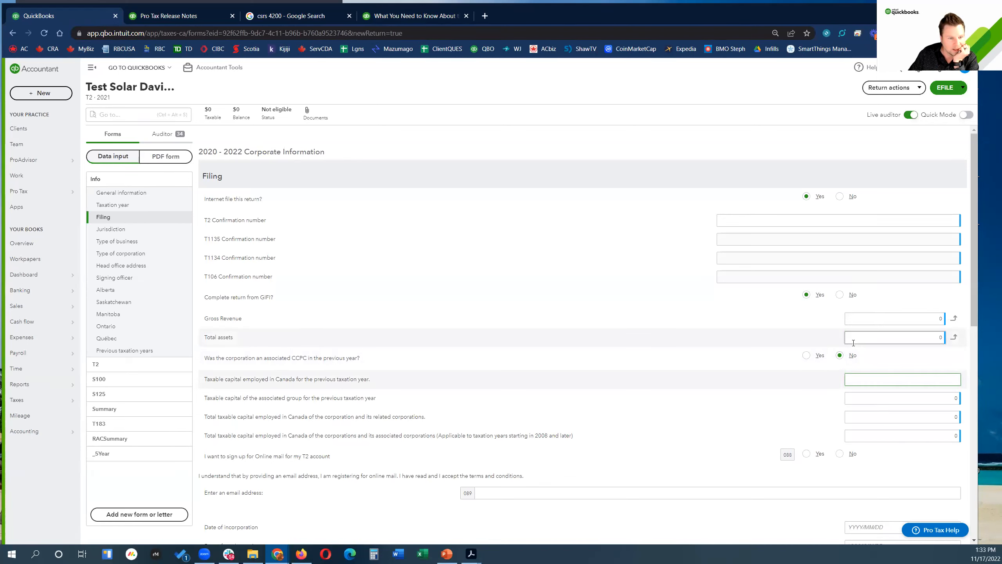
text(1218)
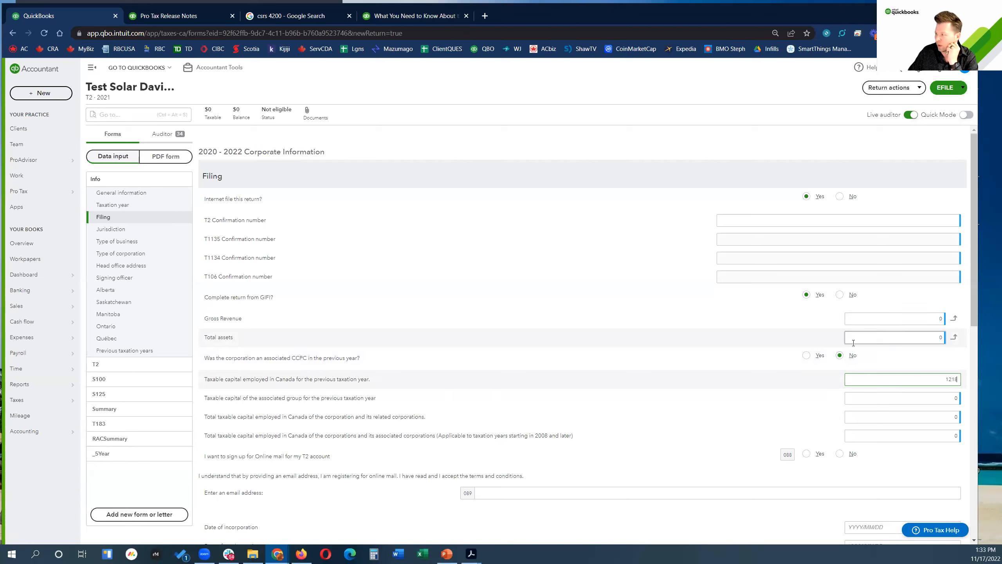
text(.00)
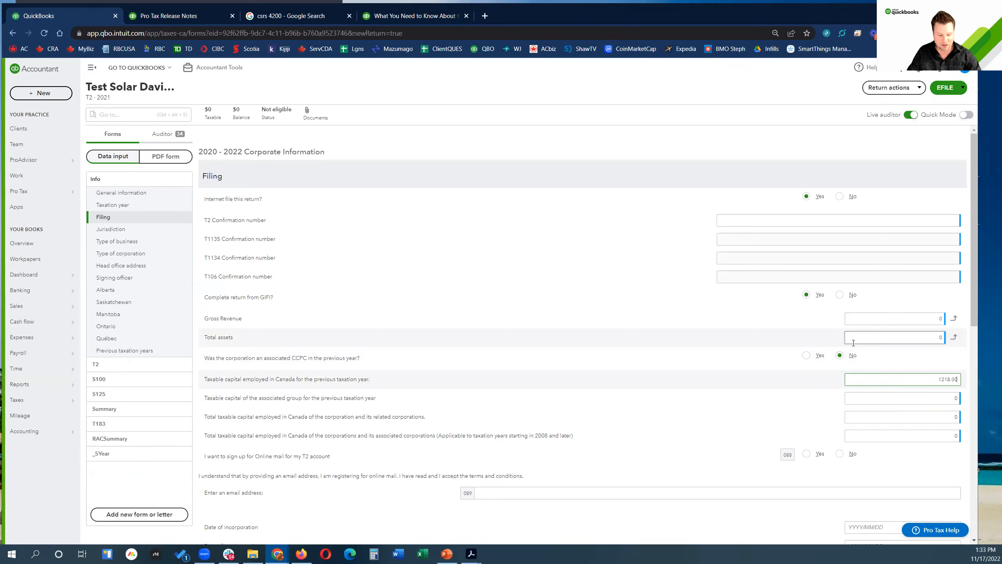
key(Tab)
text(1218)
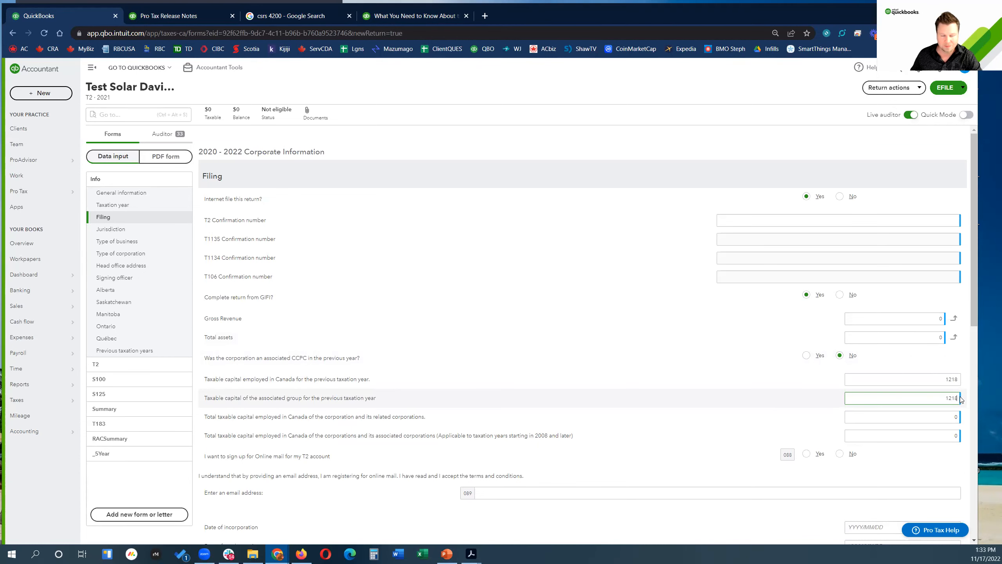
click(105, 230)
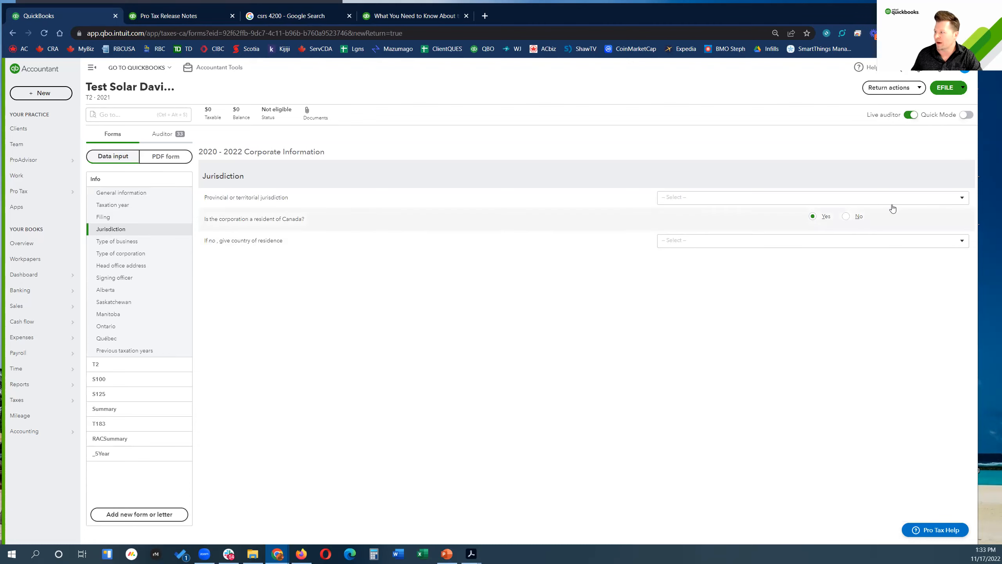
Step: Set the provincial jurisdiction to ON: Ontario
click(964, 198)
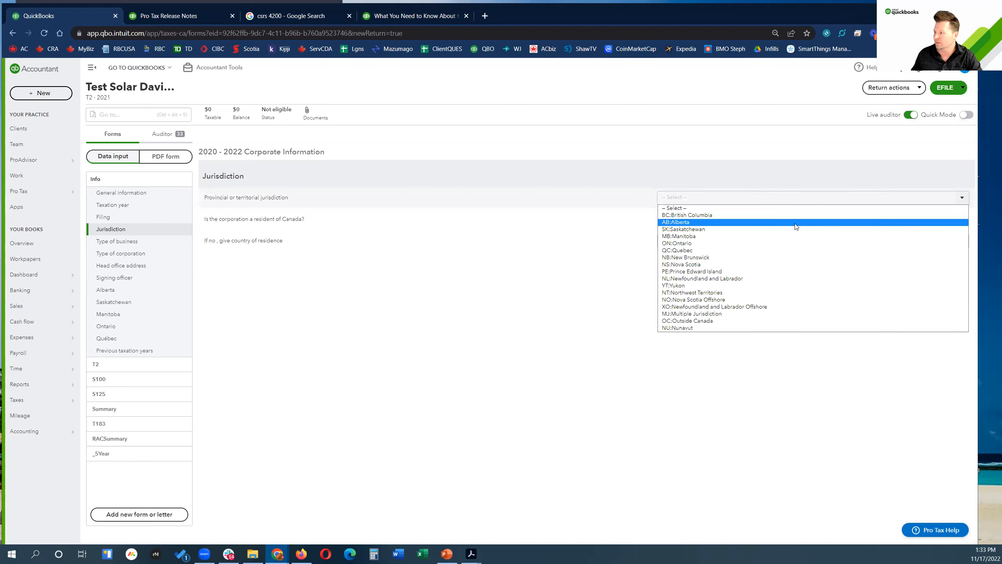
click(729, 244)
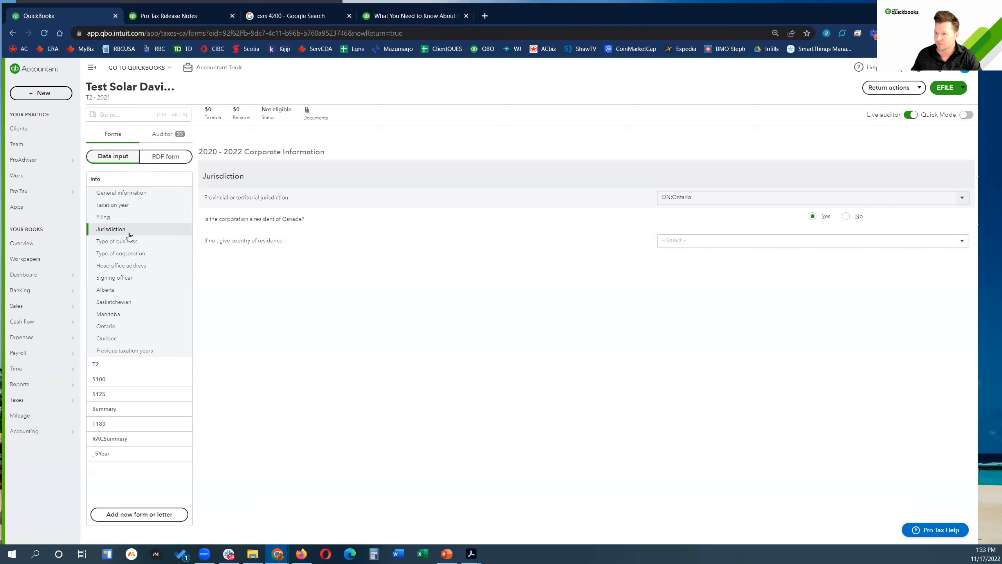
click(114, 205)
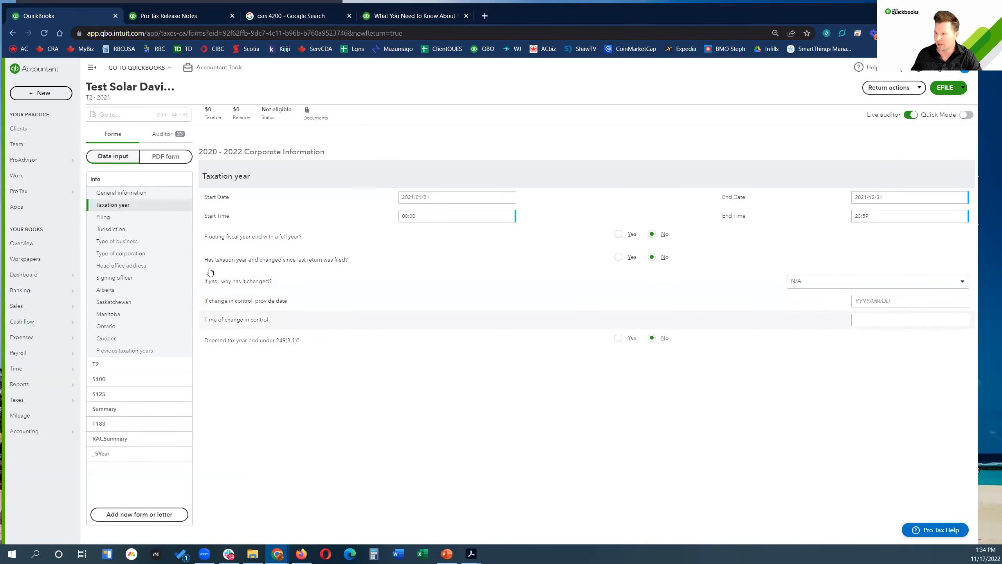
Step: Enter 2019/01/01 as the date of incorporation in Filing, then return to Jurisdiction
click(112, 218)
scroll(366, 312, down, 5)
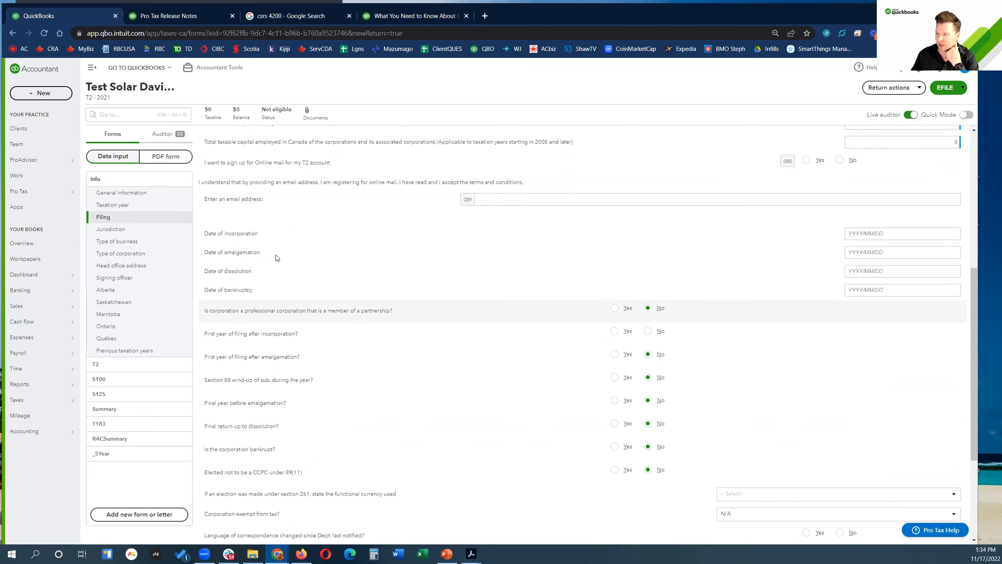
scroll(312, 438, down, 4)
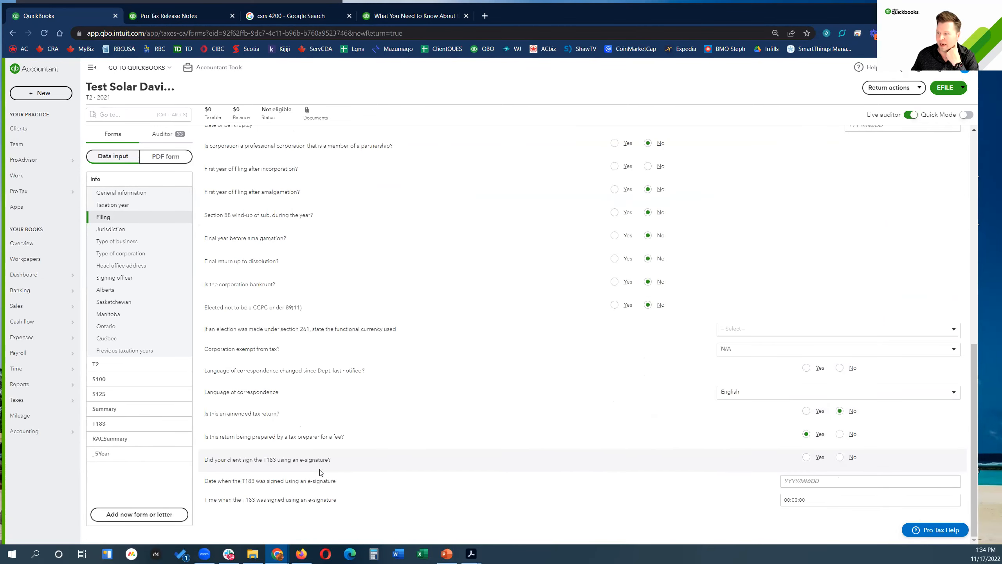
scroll(324, 469, up, 10)
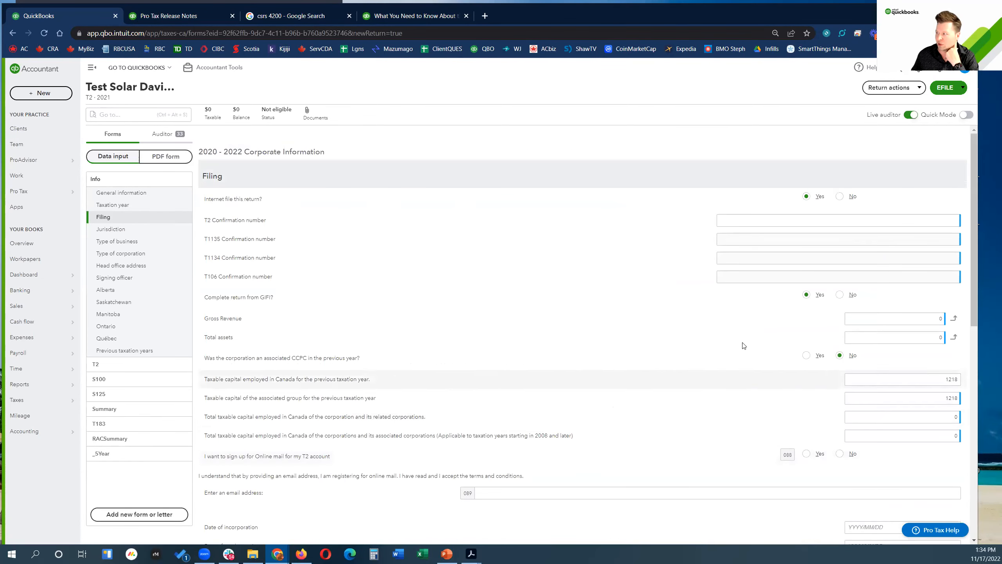
mouse_move(973, 225)
mouse_down()
mouse_move(973, 463)
mouse_move(978, 279)
mouse_up()
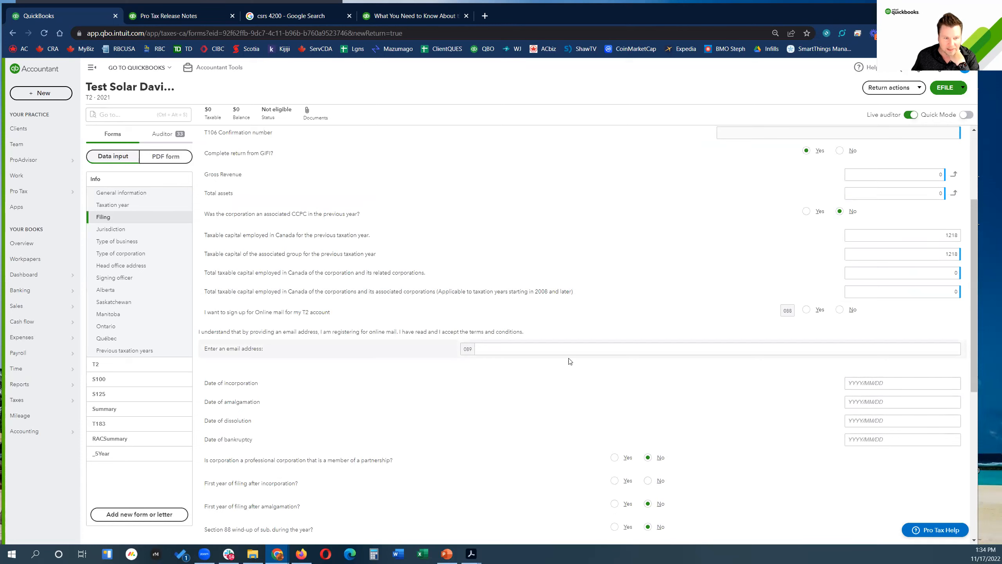
click(897, 384)
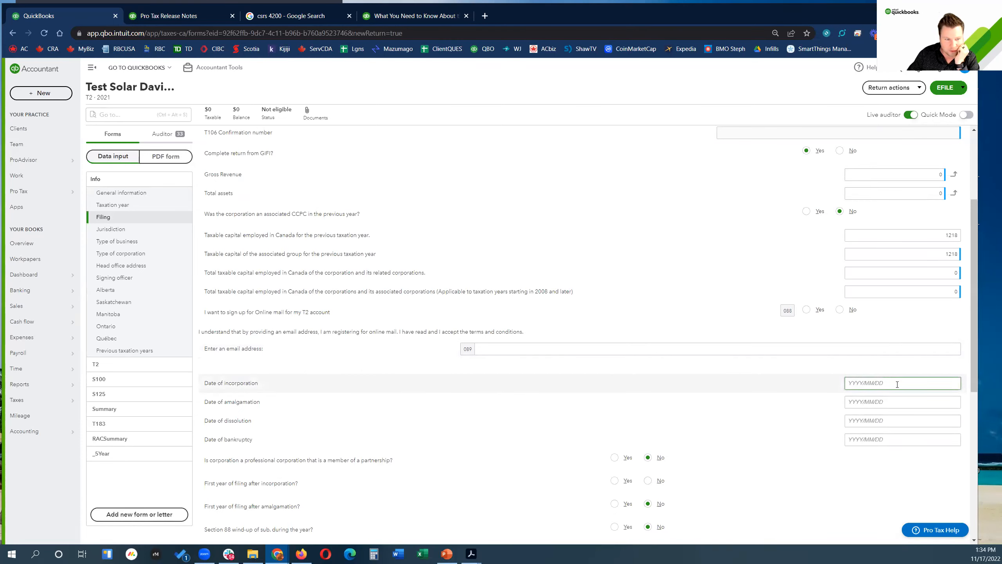
text(201)
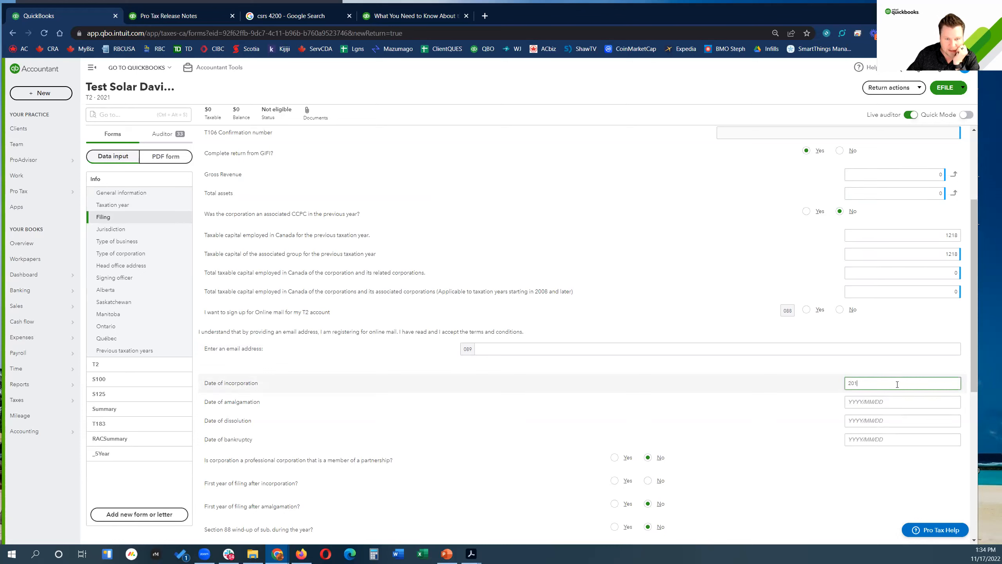
text(9/01/01)
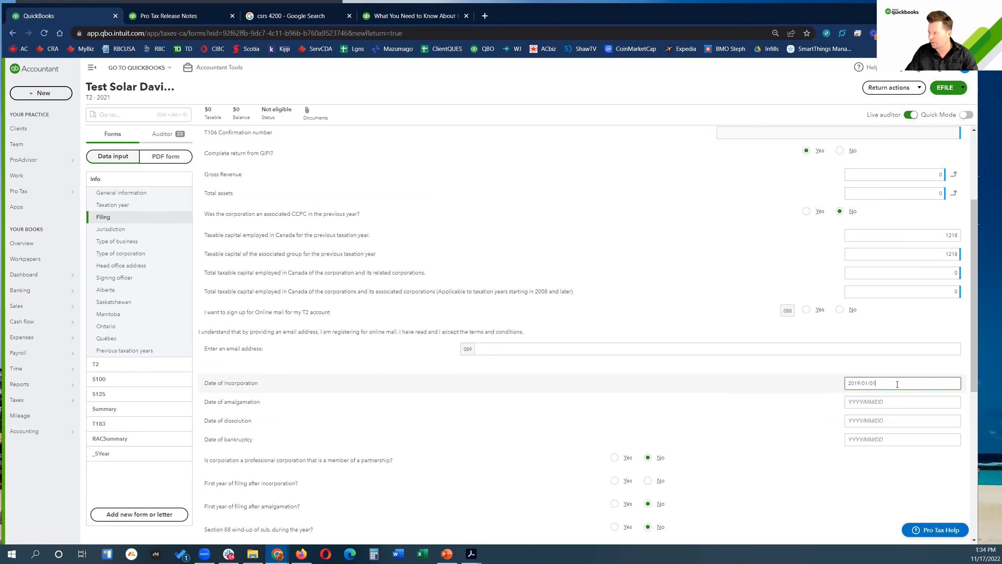
key(Tab)
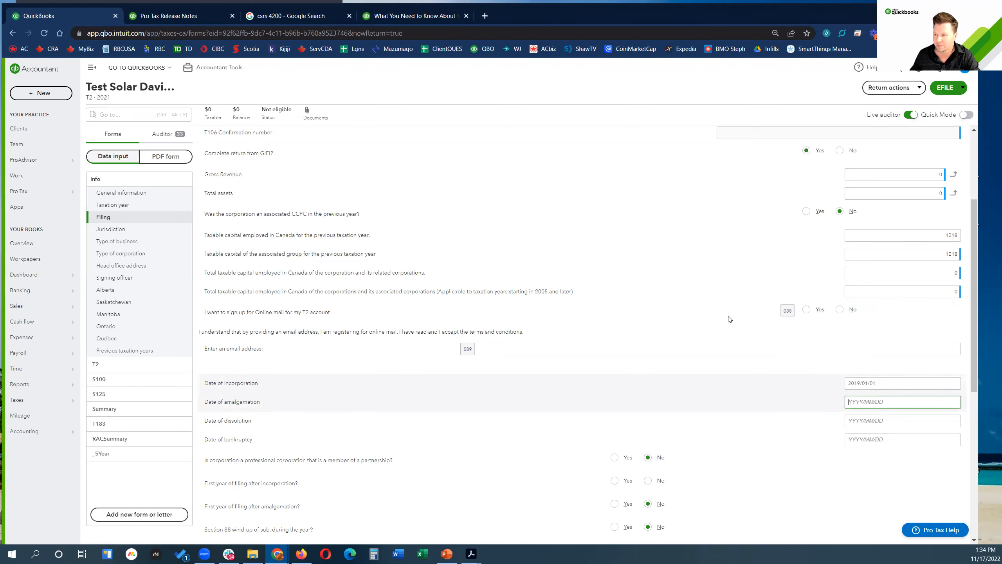
click(110, 229)
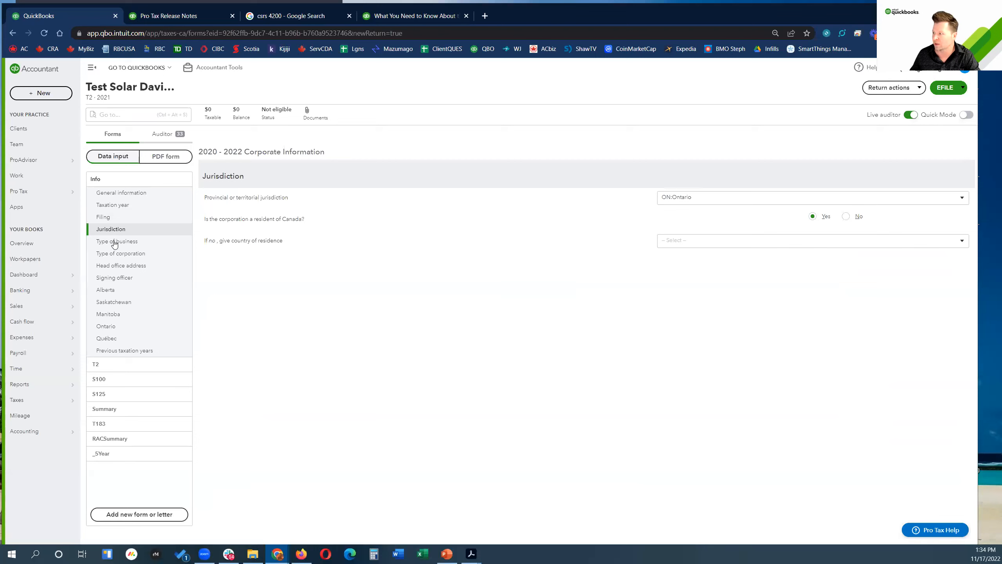
Step: Answer No to IFRS and set main business activity to 541619 Other management consulting services
click(115, 242)
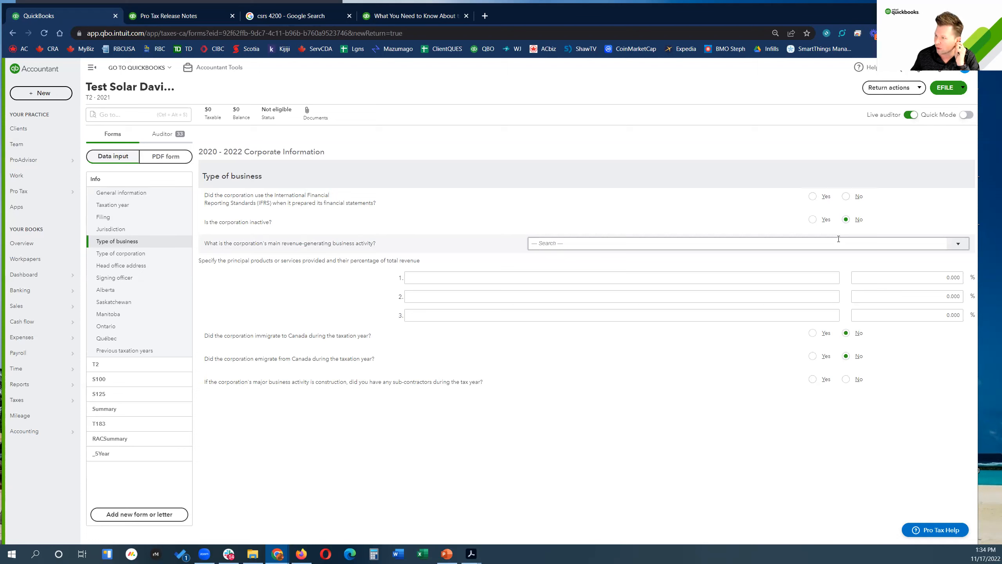
click(846, 196)
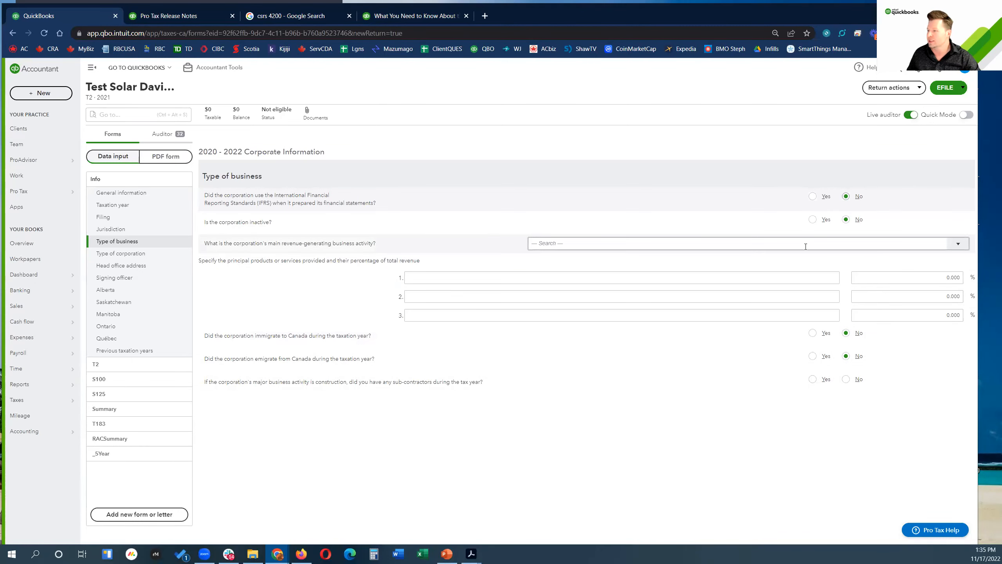
click(958, 244)
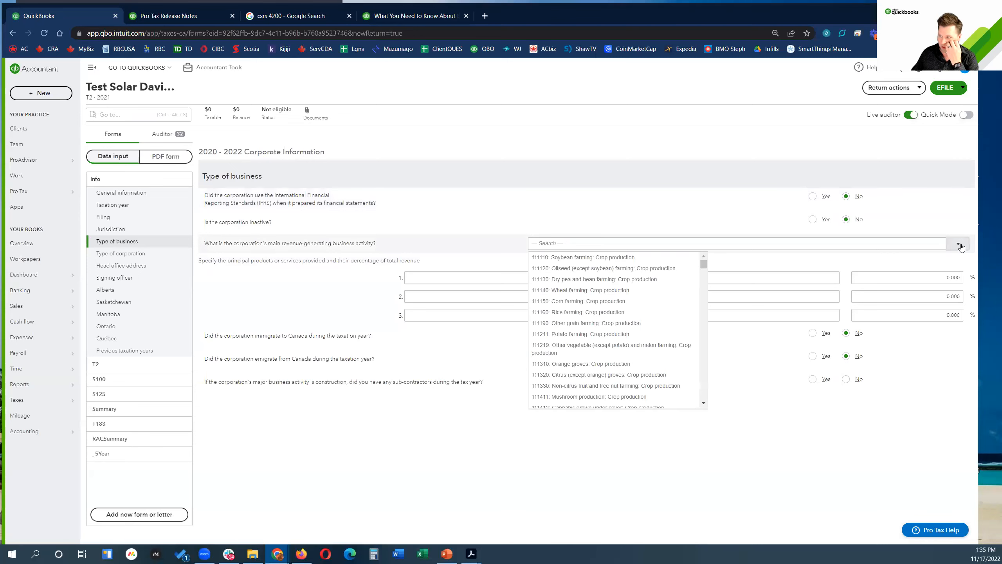
scroll(610, 300, down, 5)
scroll(612, 360, down, 3)
scroll(613, 360, up, 10)
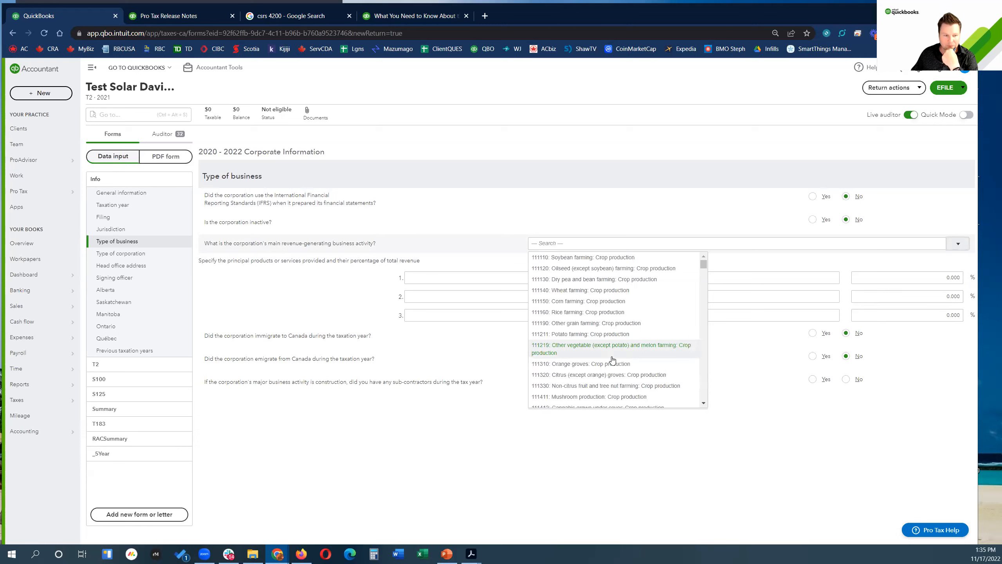
click(607, 240)
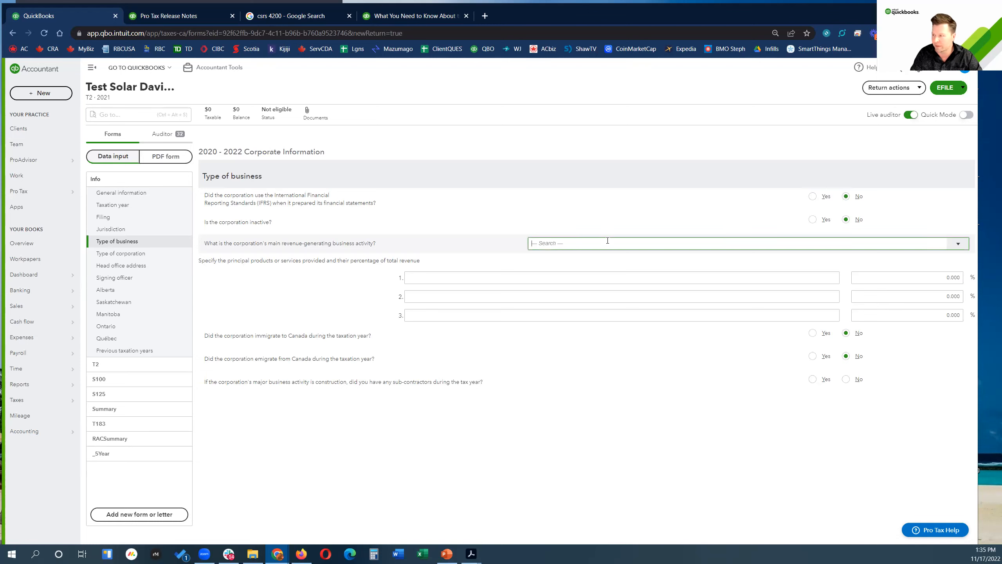
text(c)
text(ther management)
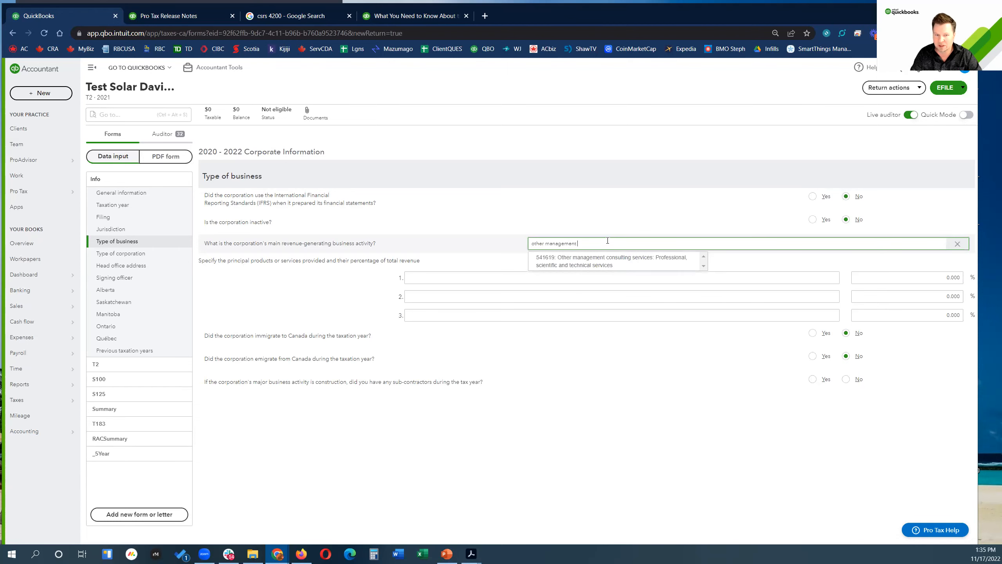
text(con)
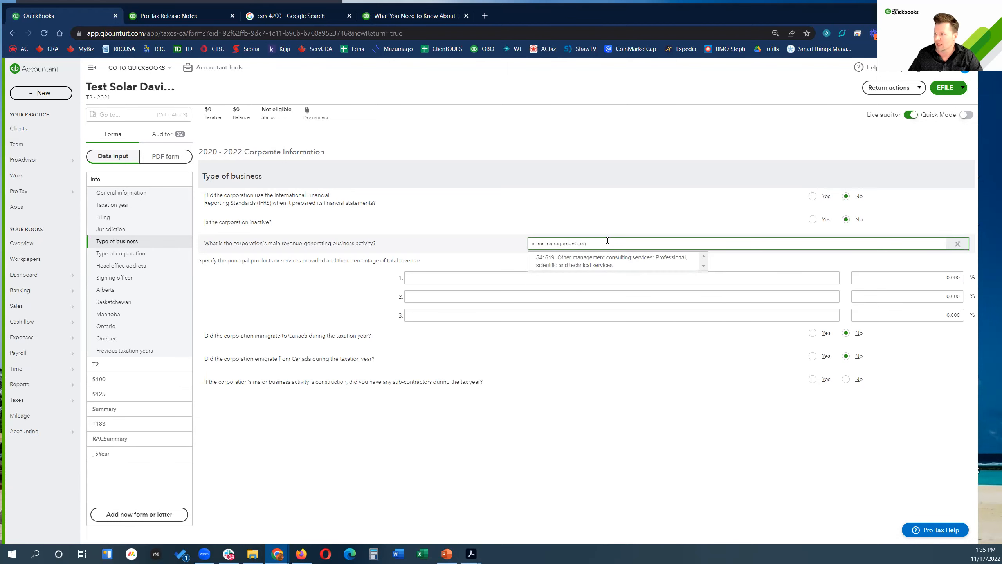
click(602, 265)
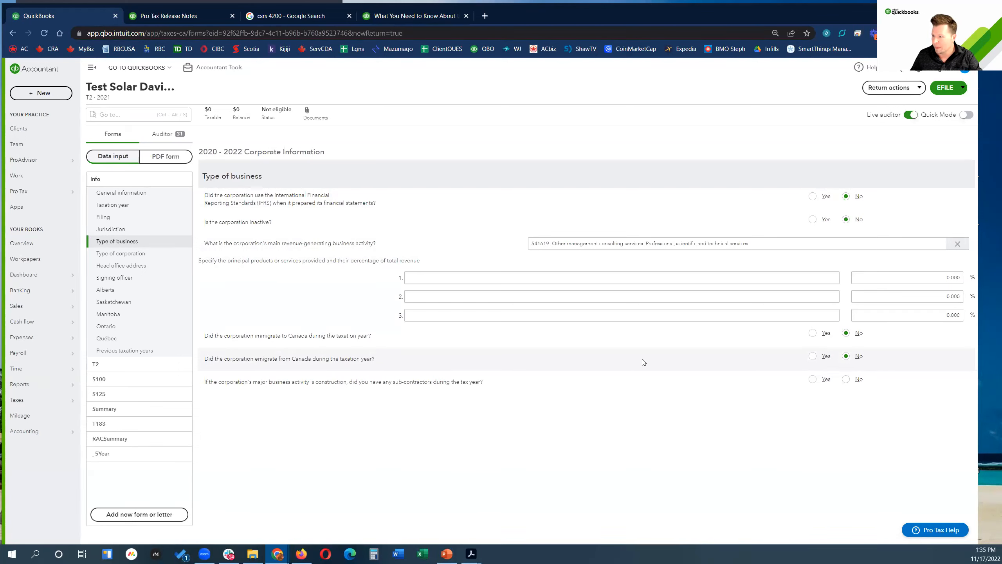
click(139, 254)
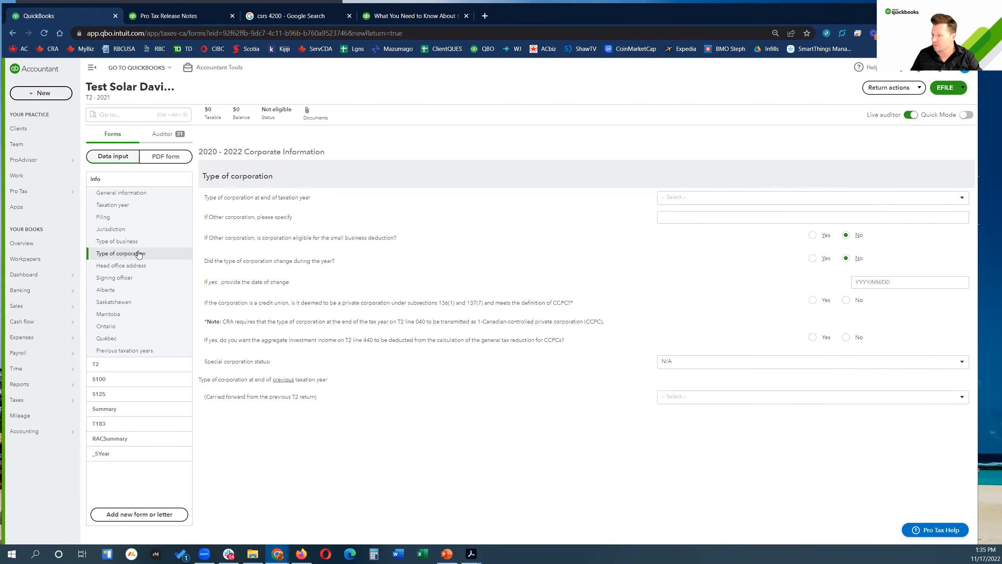
Step: Set the corporation type to CCPC
click(963, 199)
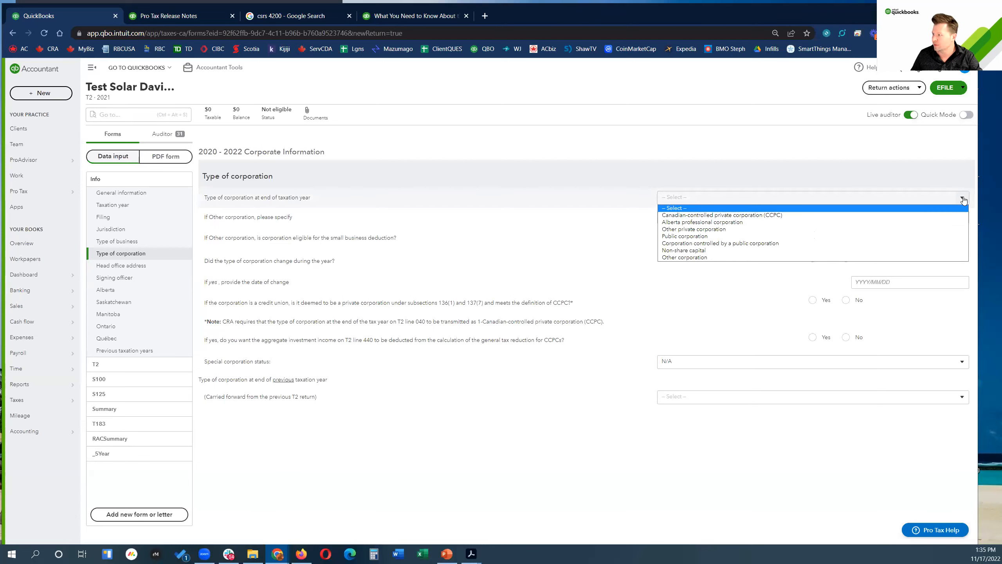
click(696, 215)
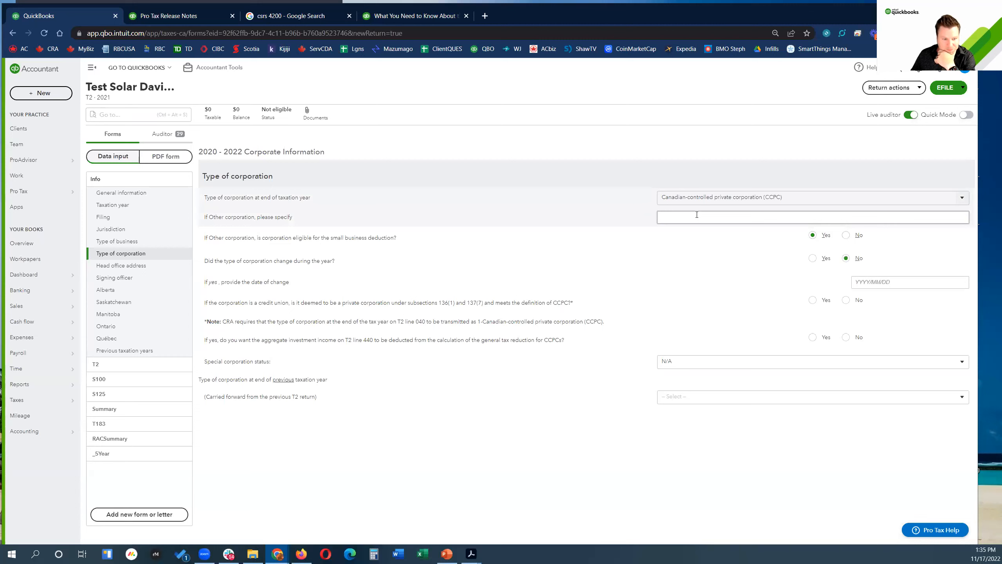
click(120, 267)
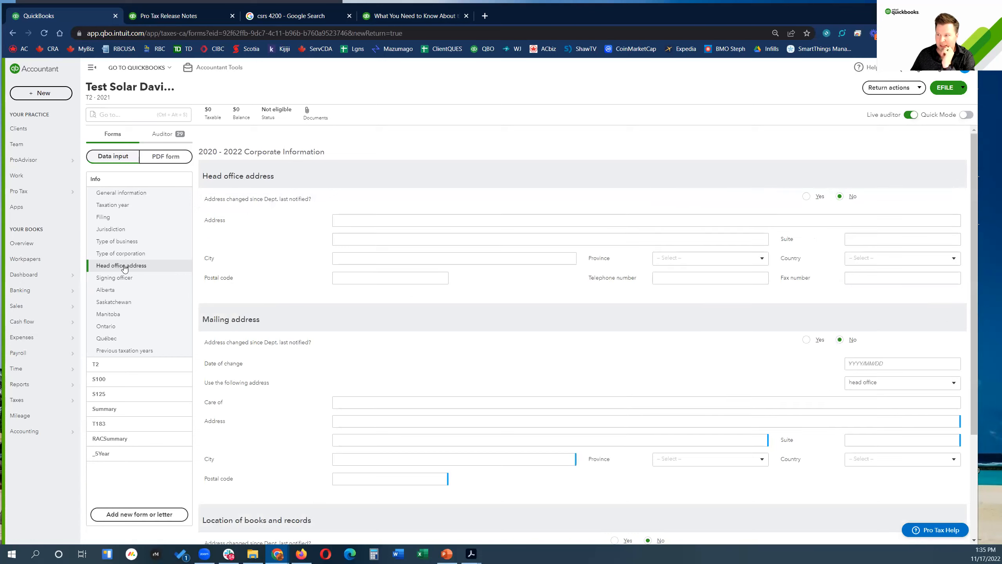
Step: Enter the head office street address and city
click(387, 222)
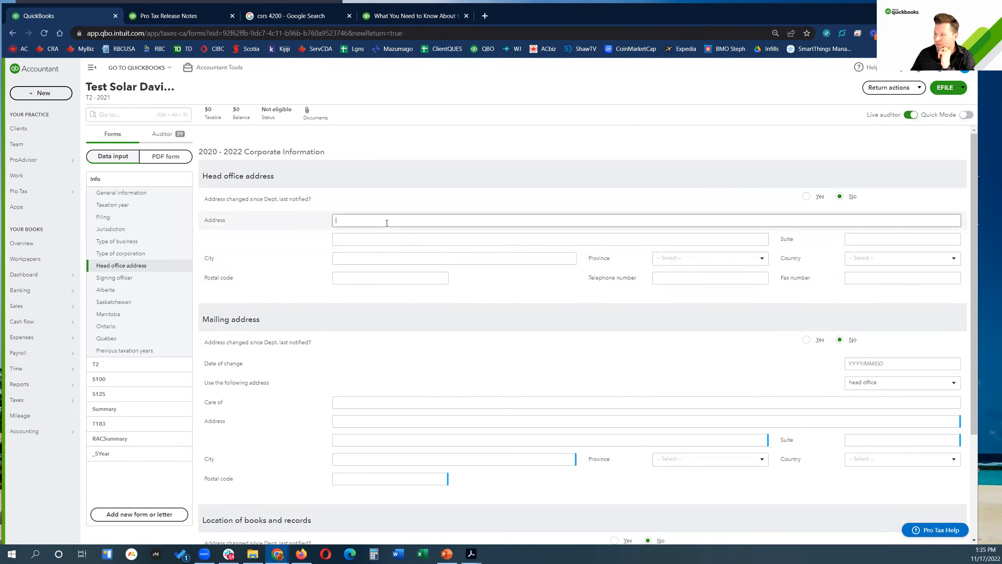
text(123)
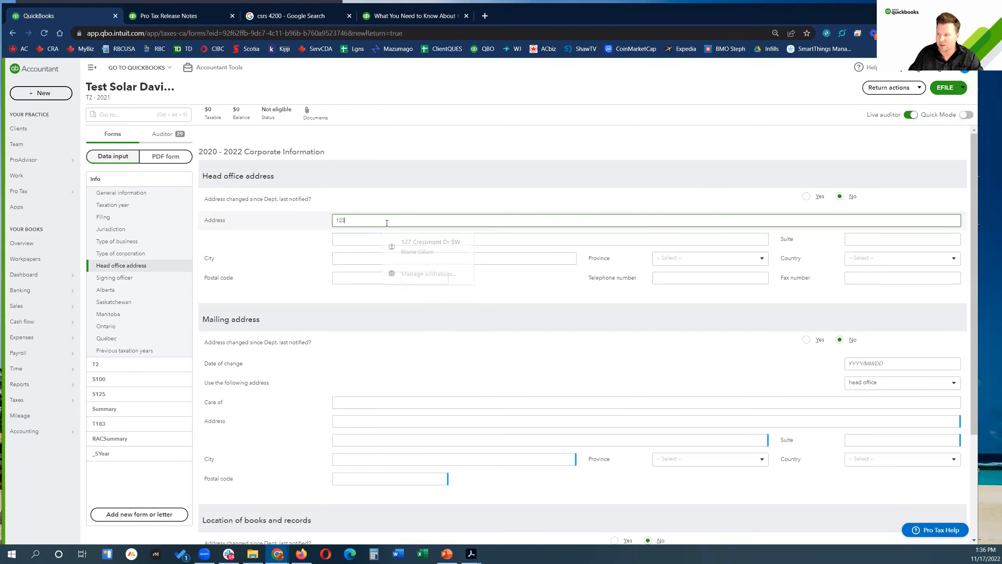
key(BackSpace)
key(BackSpace)
key(BackSpace)
text(10 Main S)
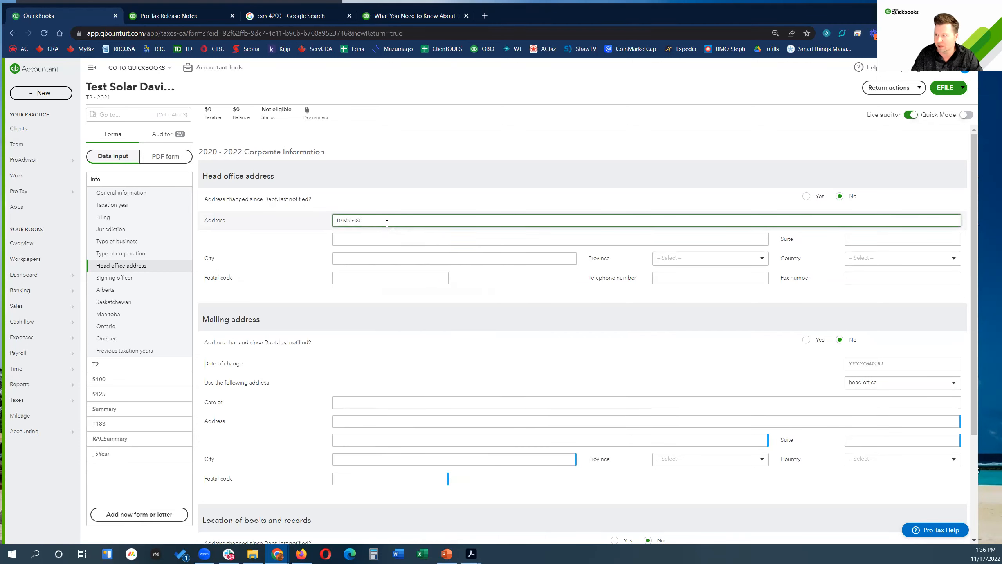
text(t)
key(Tab)
key(Tab)
key(Tab)
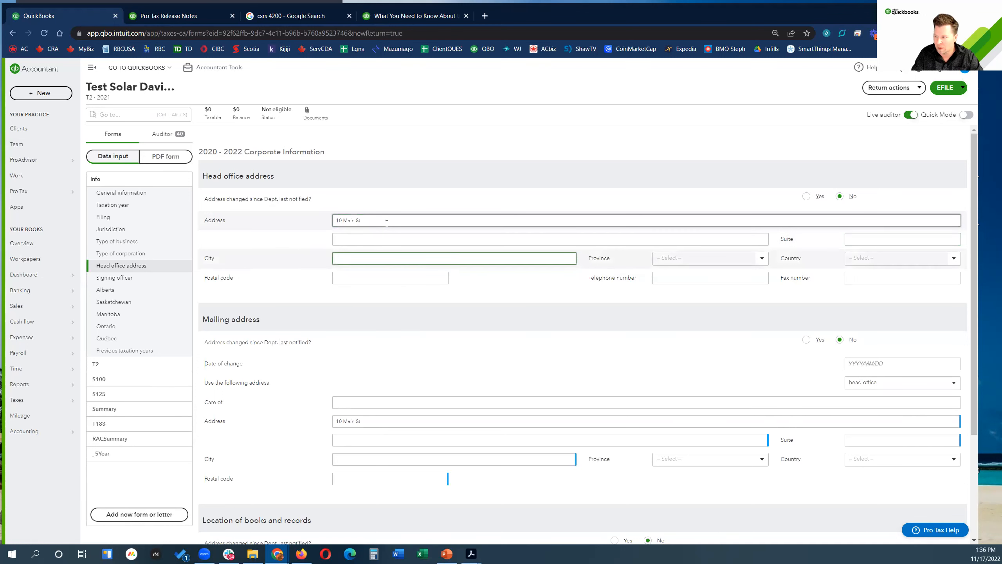
text(Anytow)
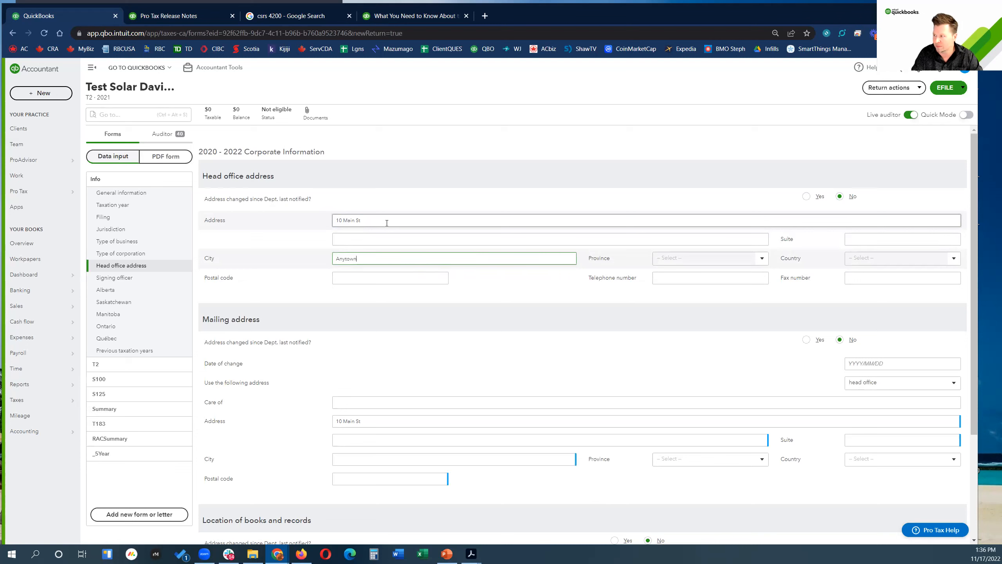
text(n)
key(Tab)
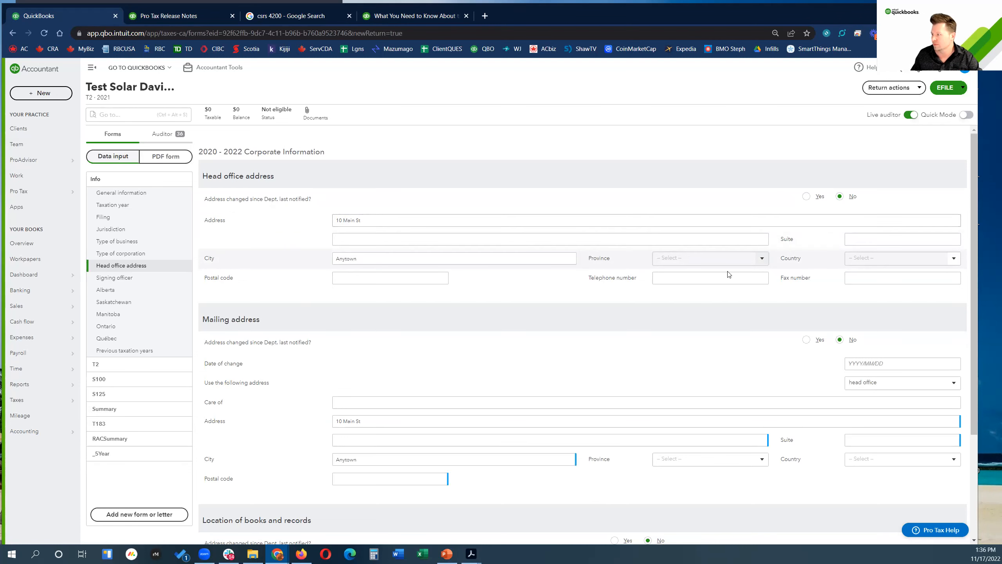
Step: Set the head office province to ON: Ontario, country to CA: Canada, and enter the postal code
click(759, 258)
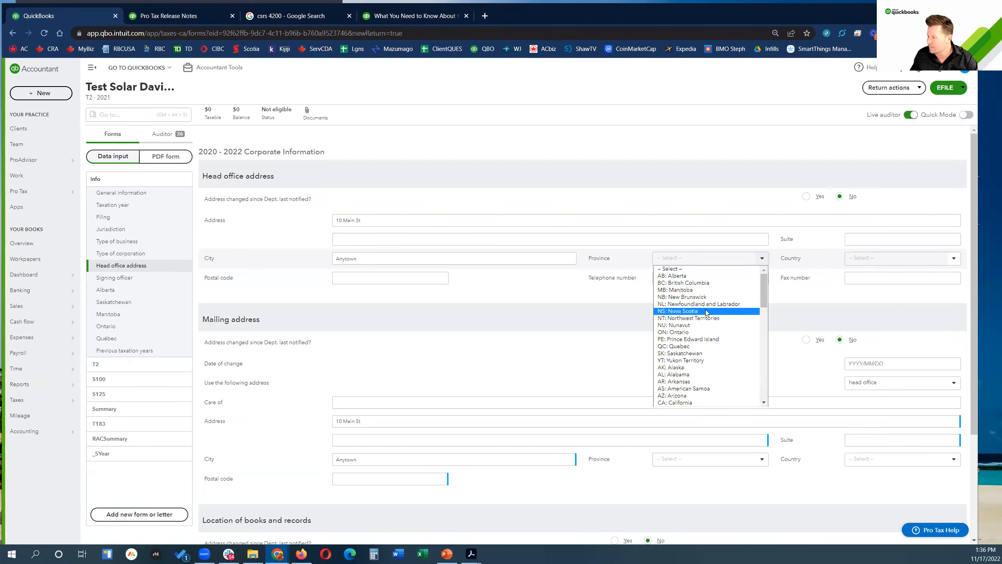
scroll(706, 313, down, 3)
scroll(706, 313, up, 3)
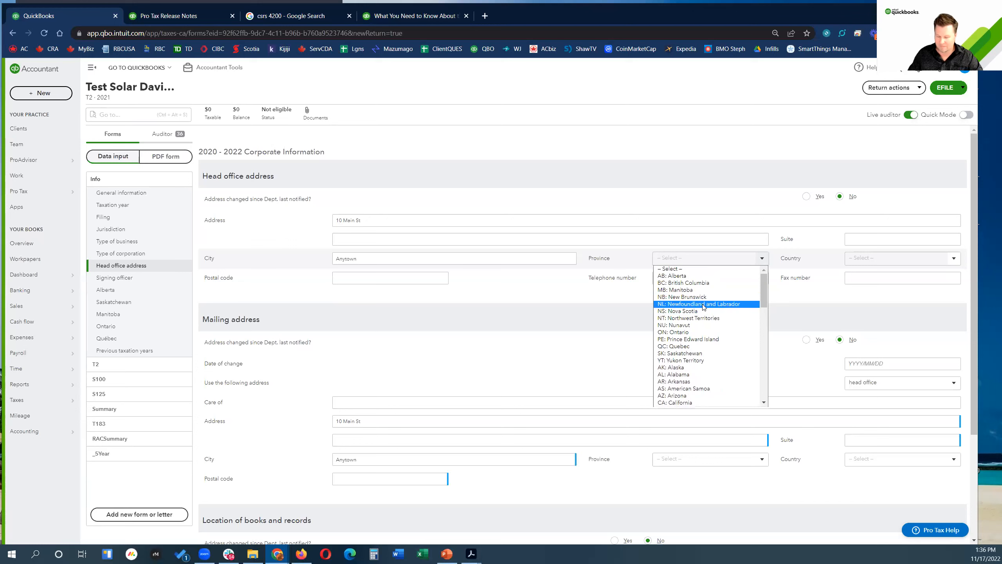
click(677, 333)
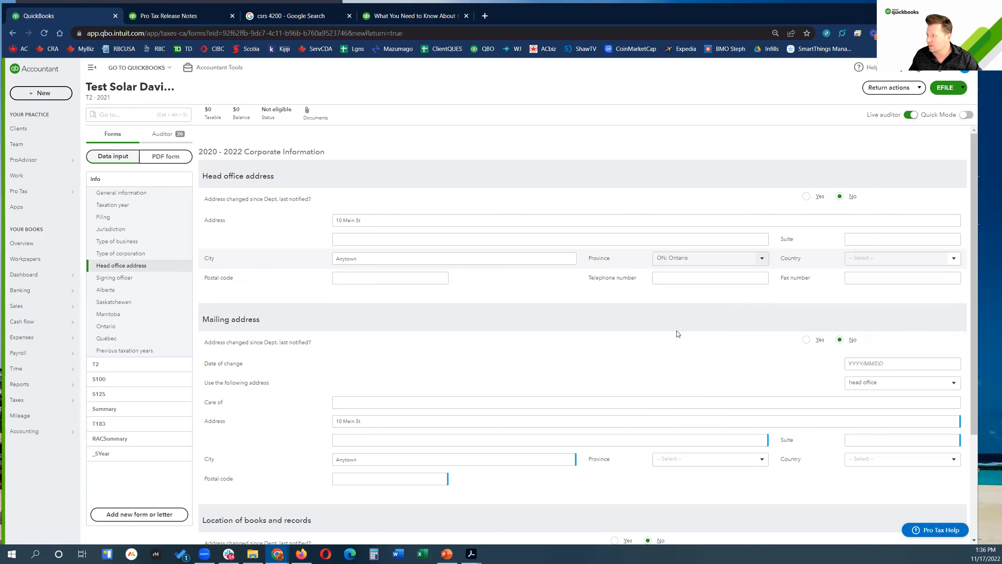
click(951, 258)
drag(957, 279, 956, 292)
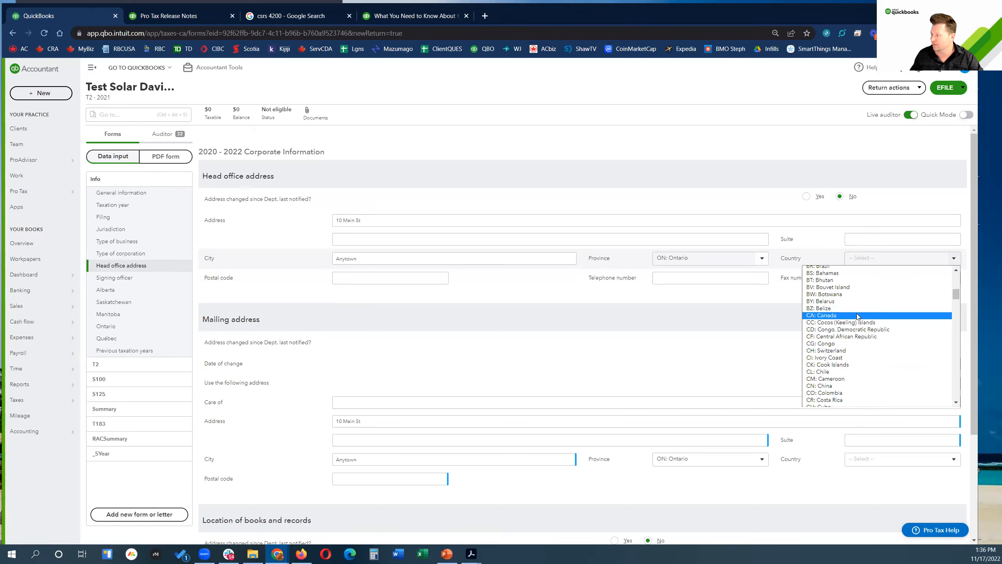
click(856, 315)
click(359, 276)
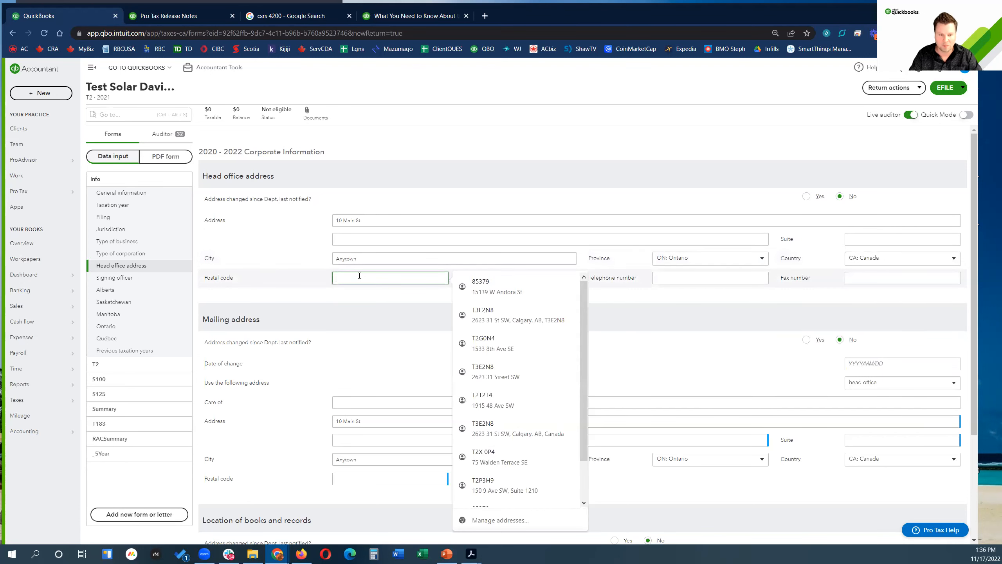
text(K0A1A0)
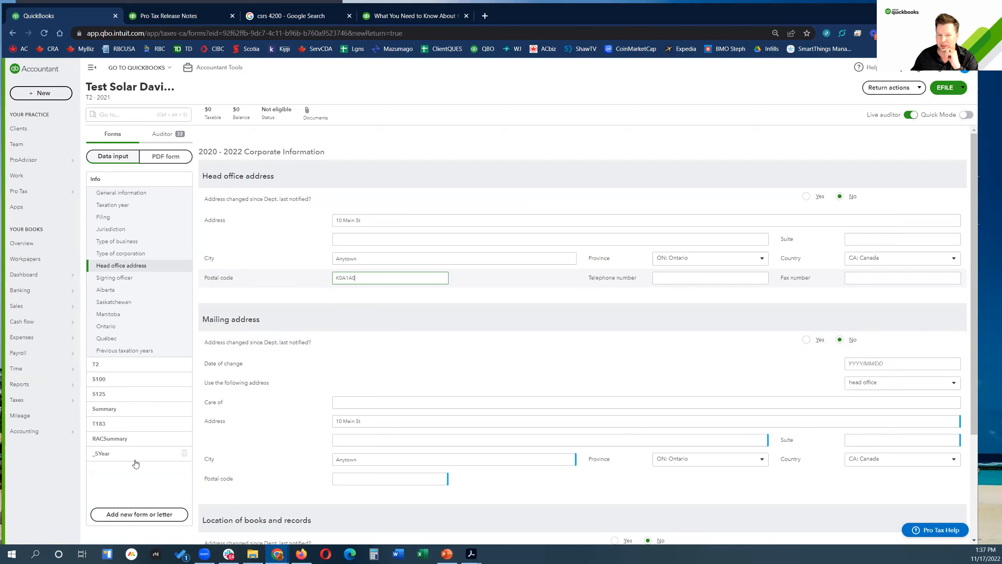
Step: Search 'sharehol' and add schedule S50 Shareholder information to the return
click(114, 116)
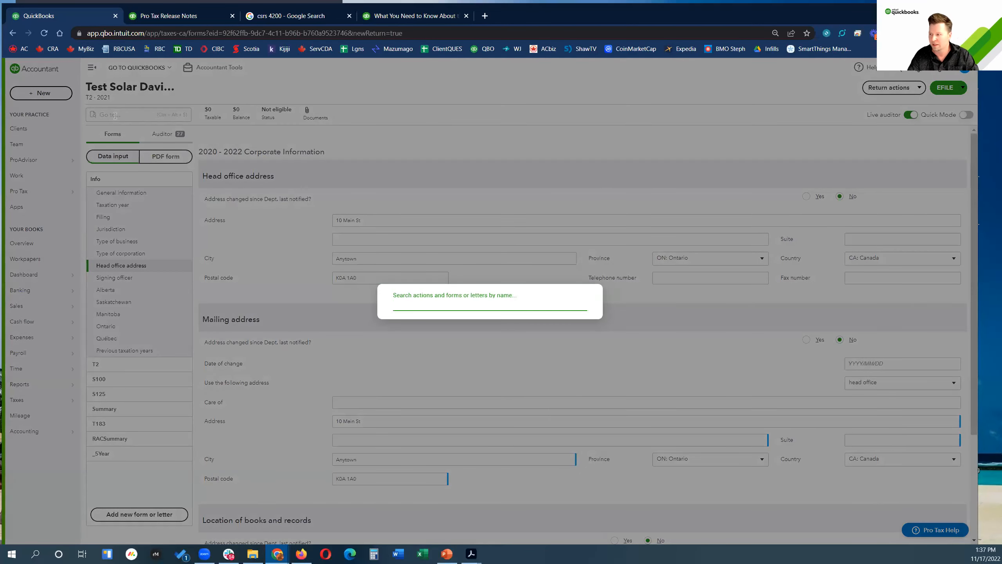
text(shareholder)
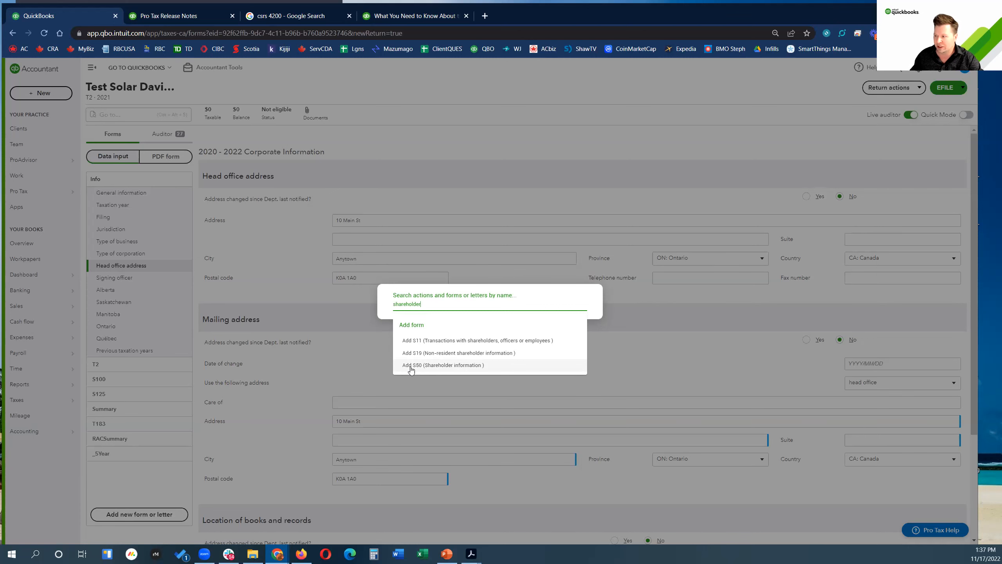
click(430, 370)
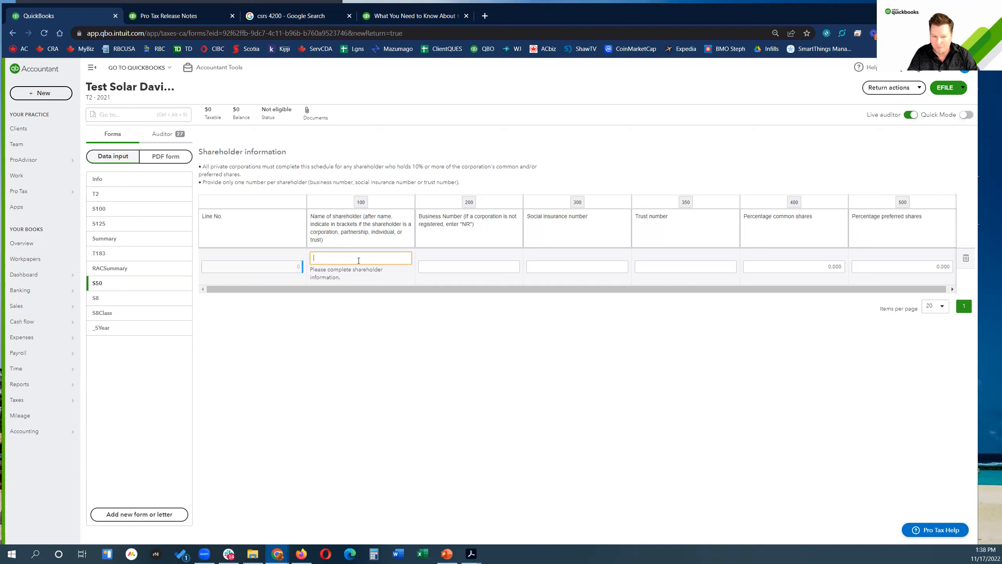
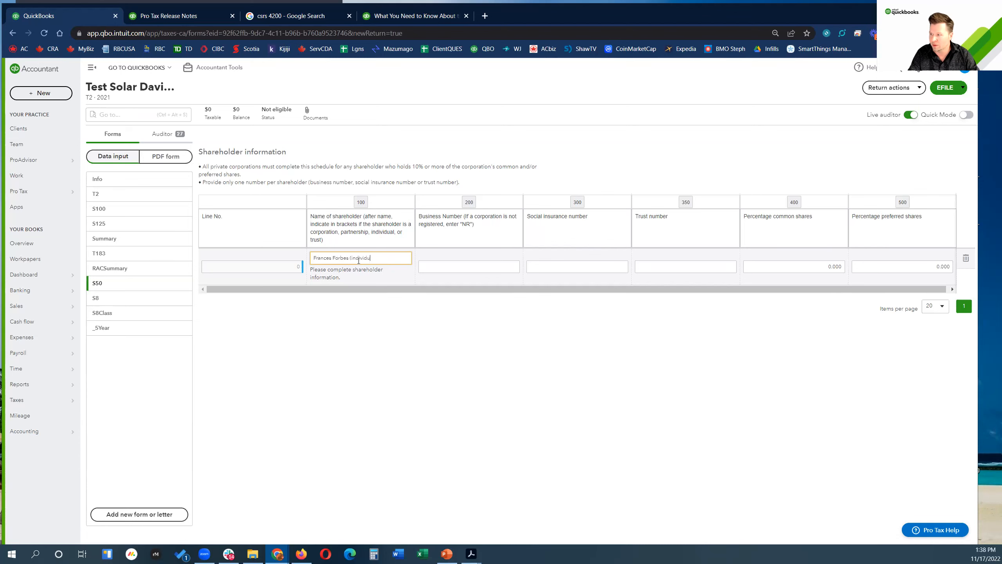
Step: Enter the individual shareholder's name and set their common shares to 100 percent
text(al))
key(Tab)
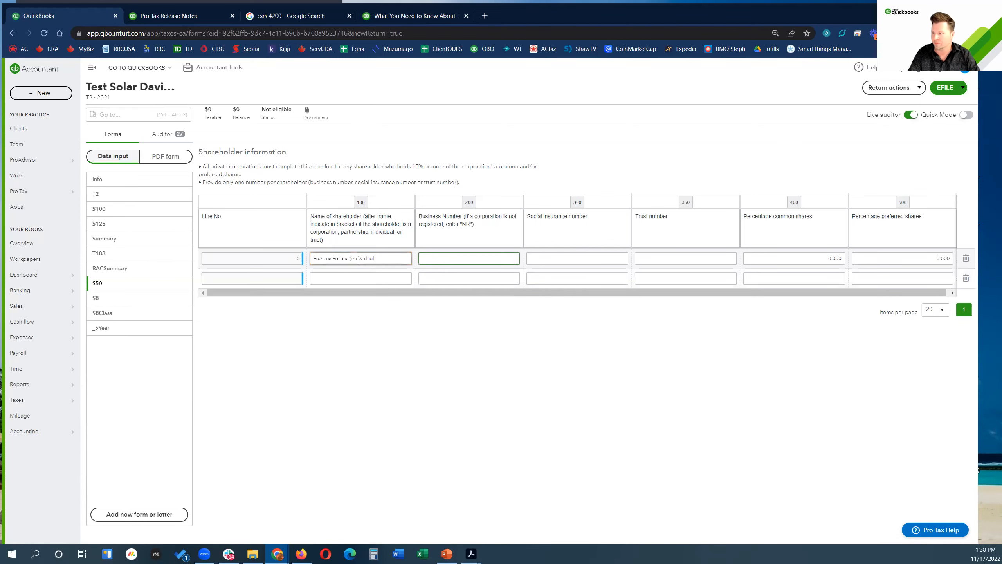
click(564, 258)
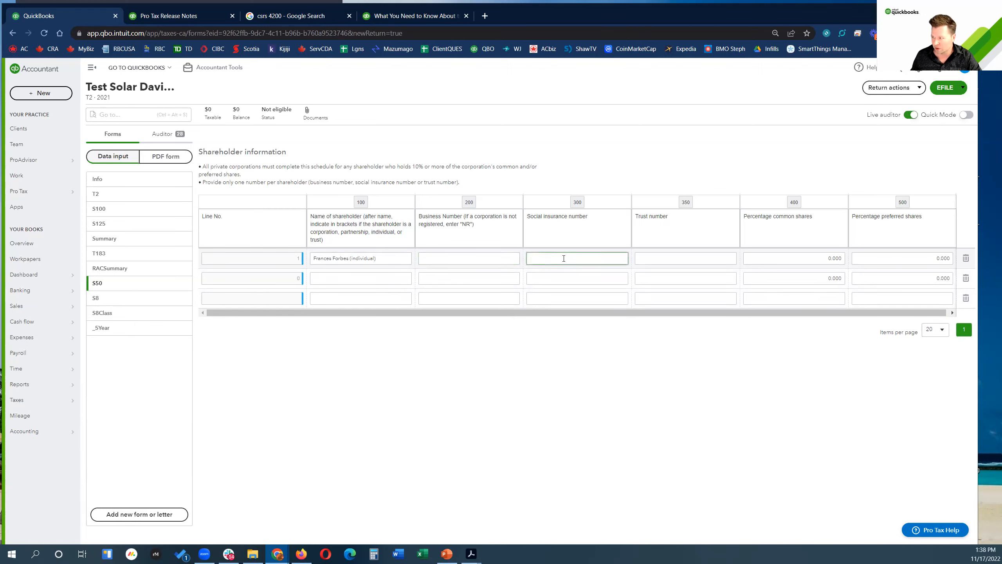
click(800, 257)
drag(800, 257, 862, 259)
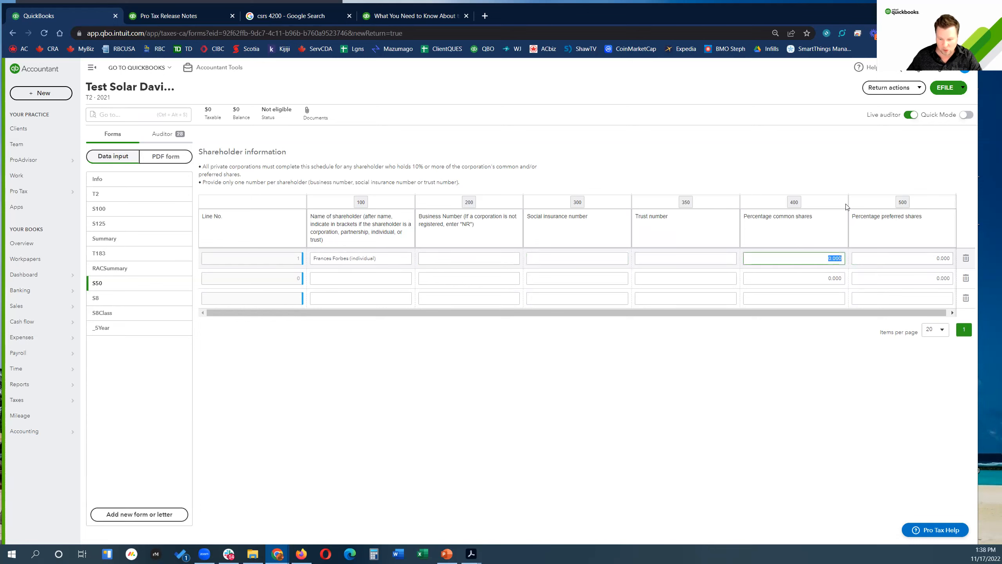
text(100)
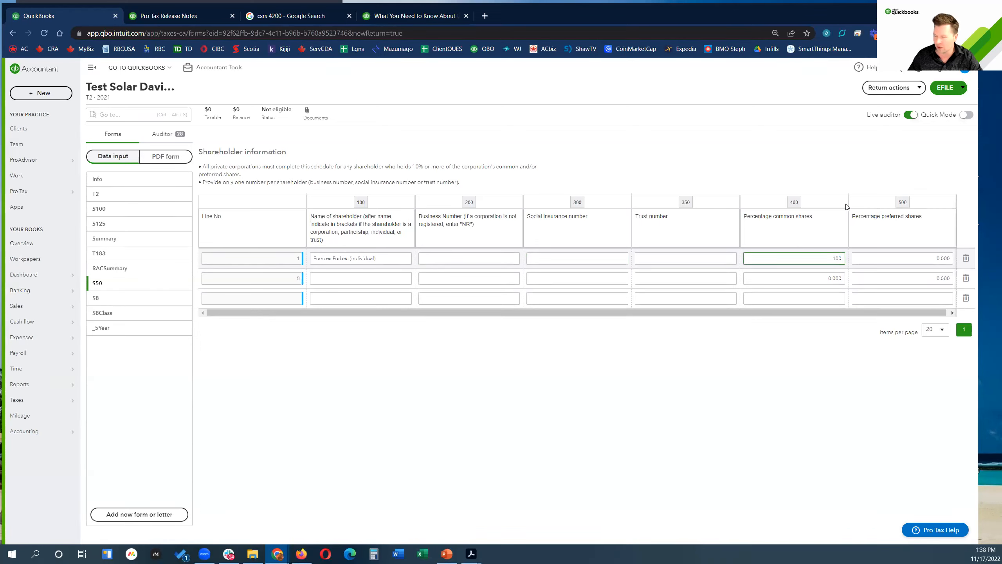
key(Tab)
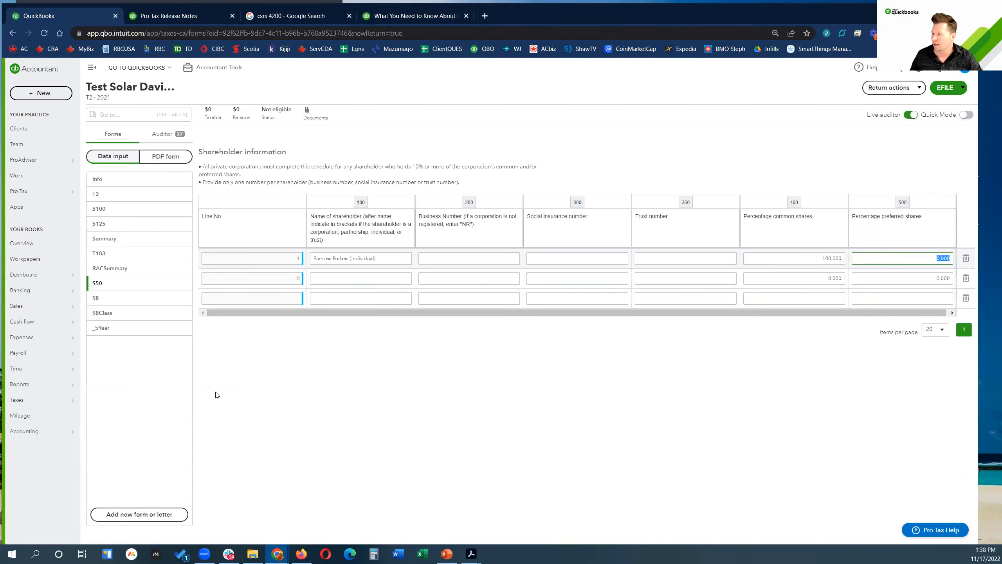
Step: Fill in the signing officer's first and last name with position CEO
click(106, 181)
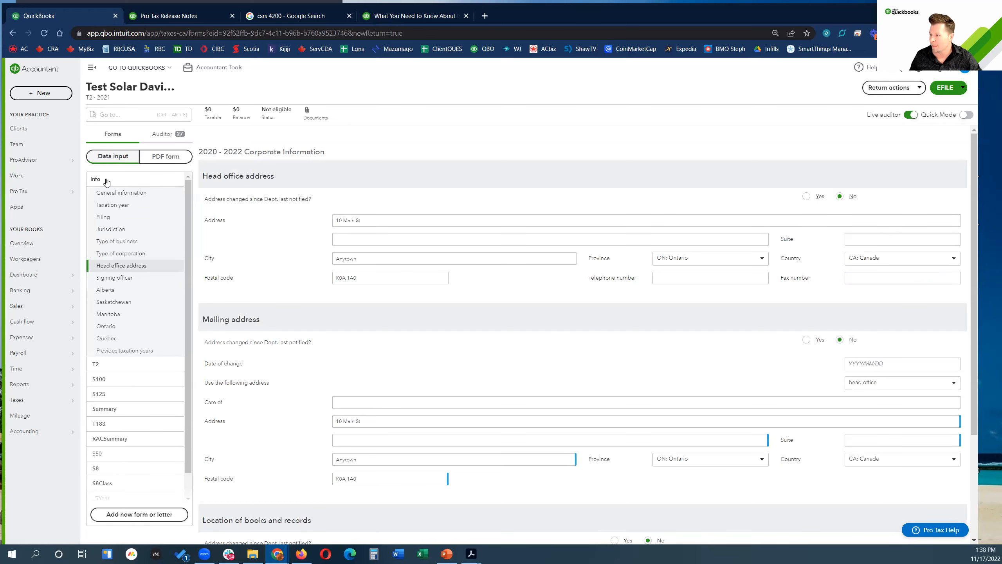
scroll(354, 245, down, 3)
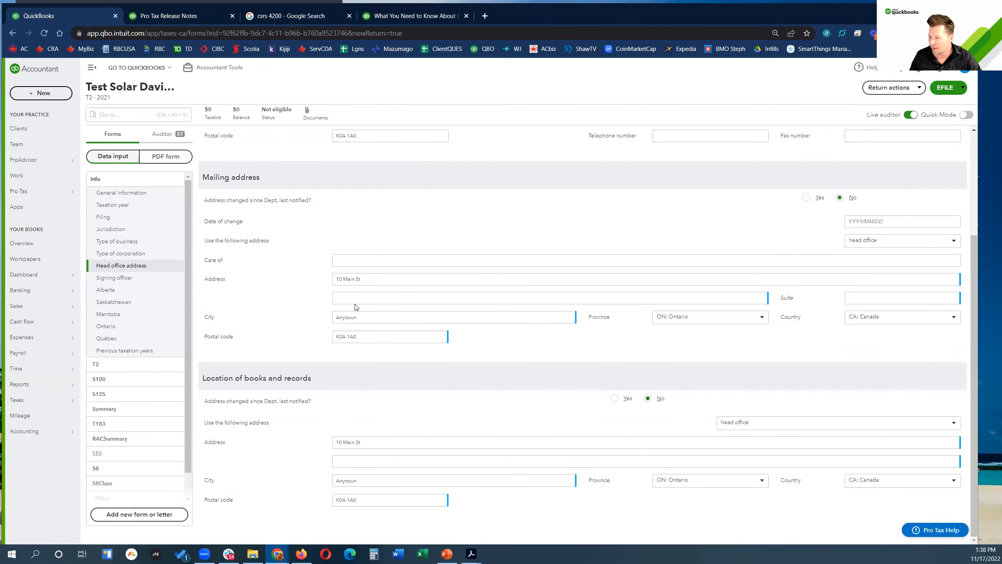
click(118, 280)
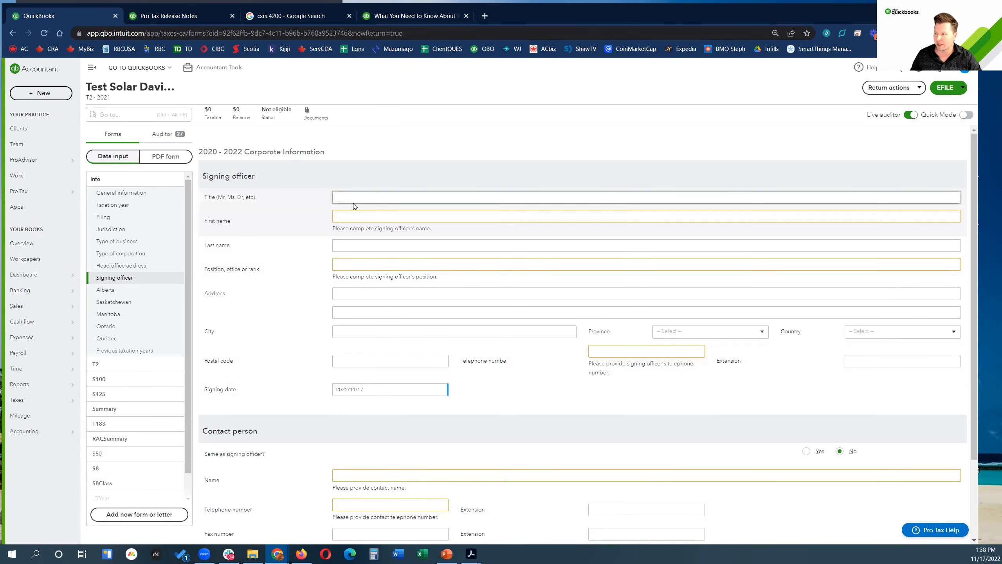
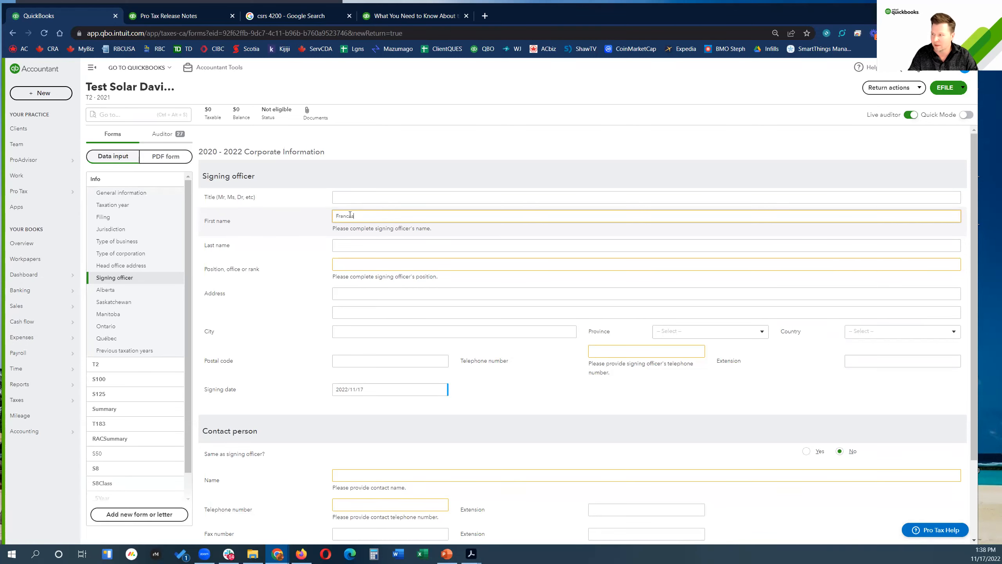
key(Tab)
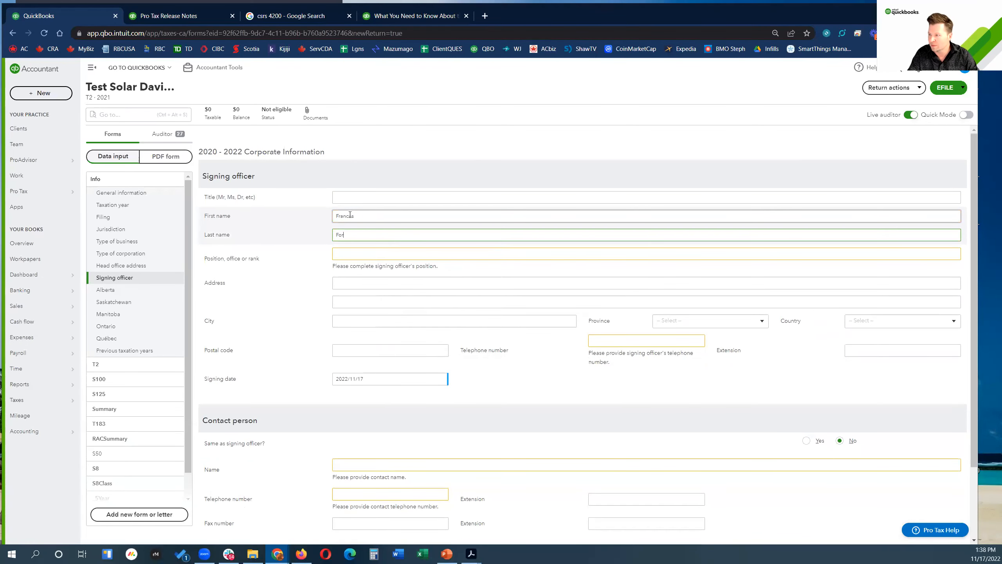
key(Tab)
text(CEO)
key(Tab)
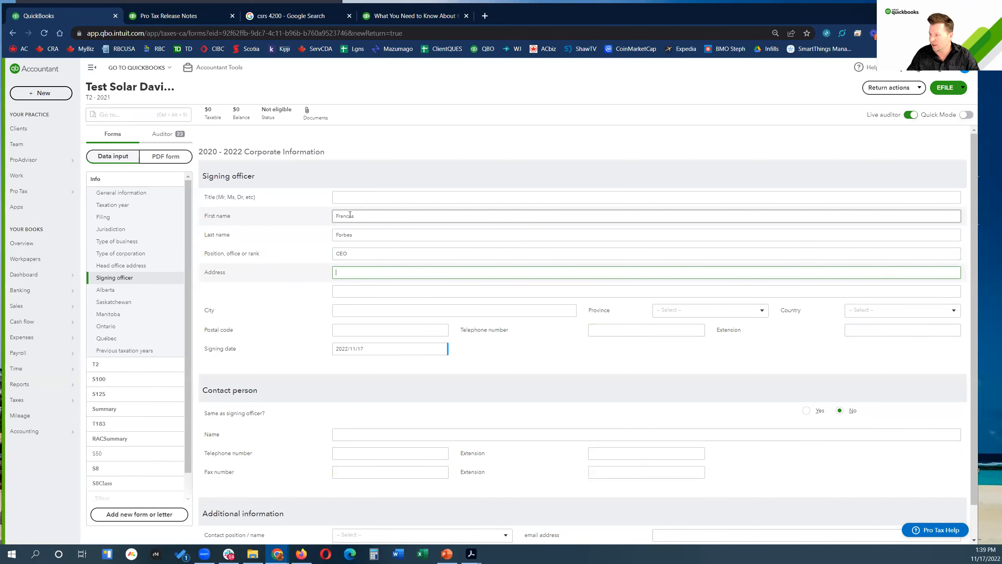
scroll(401, 259, down, 2)
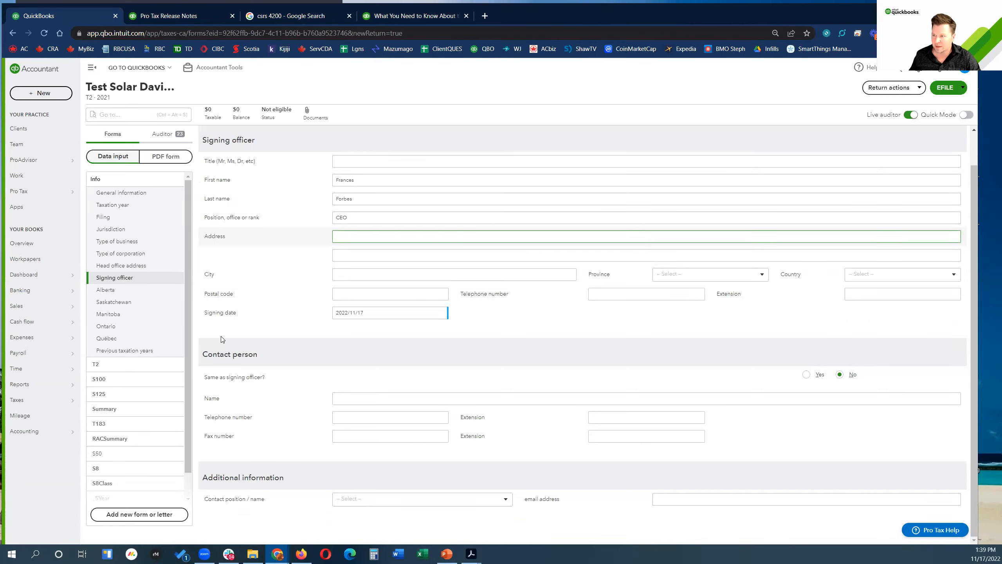
click(118, 327)
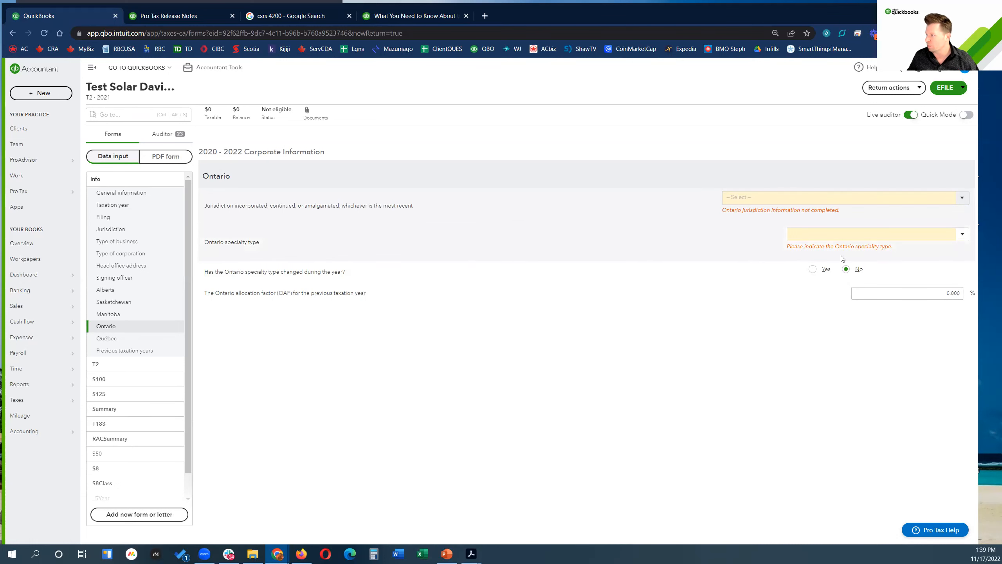
Step: Set the Ontario specialty type to 99: Other and the jurisdiction to ON : Ontario
click(962, 235)
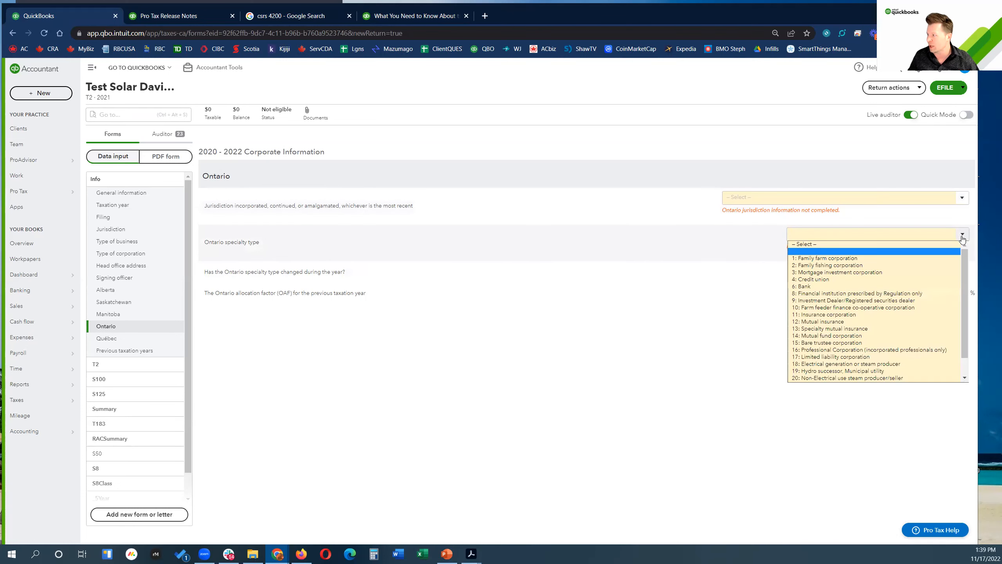
scroll(964, 256, down, 1)
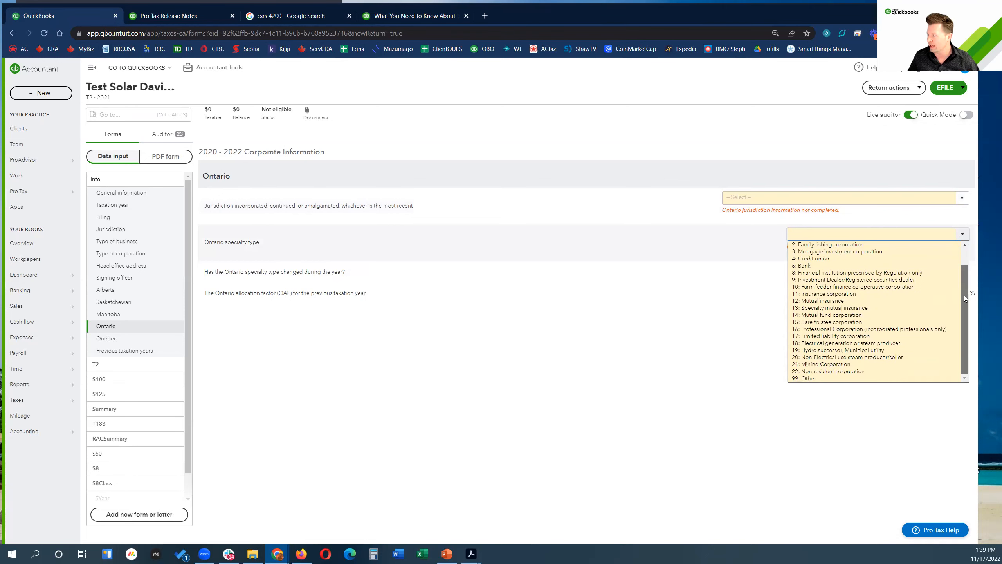
click(829, 378)
click(965, 198)
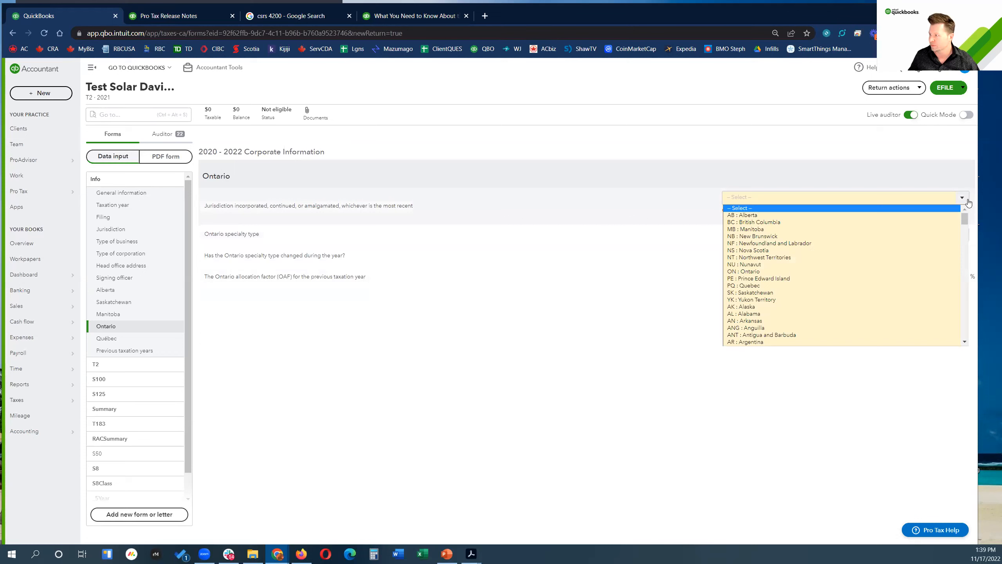
click(803, 272)
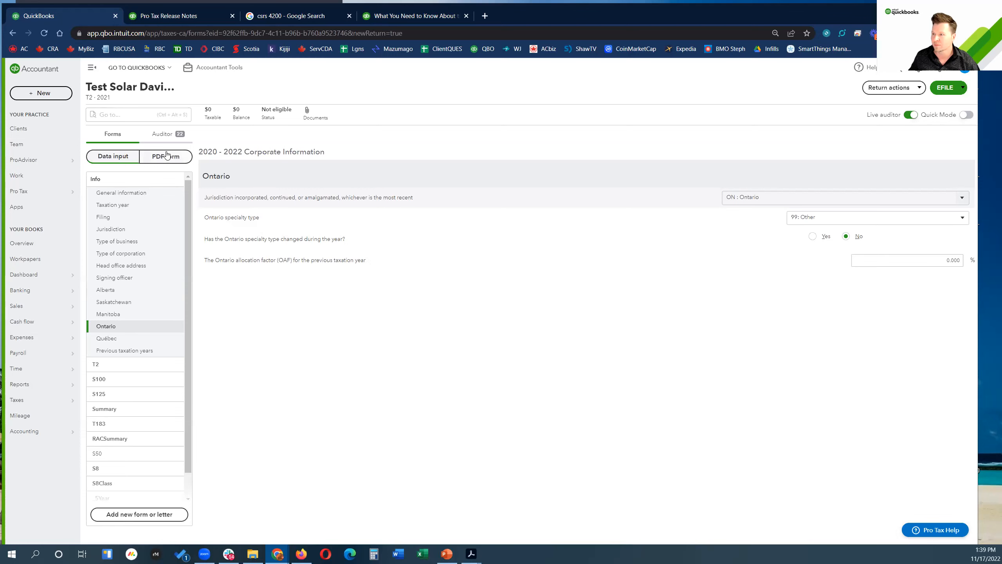
Step: Review the Schedule 125 and missing contact-name issues, jumping to the T2 Certification fields
click(162, 134)
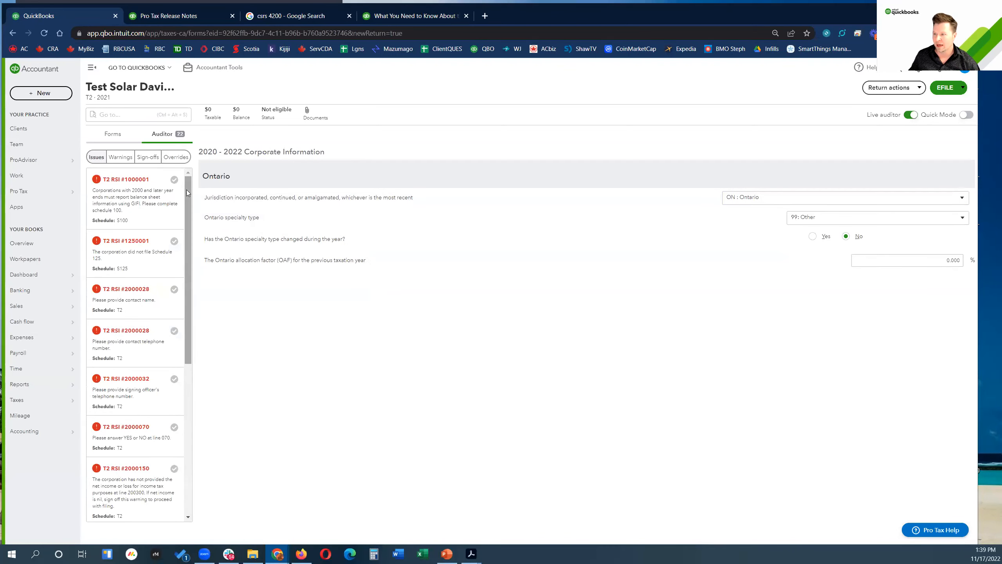
scroll(187, 193, down, 1)
click(143, 262)
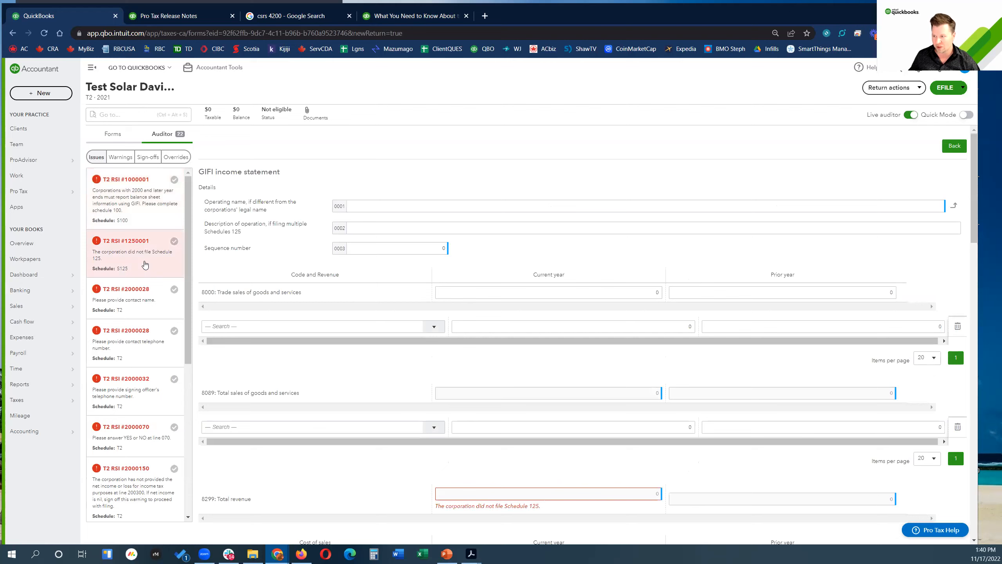
click(132, 298)
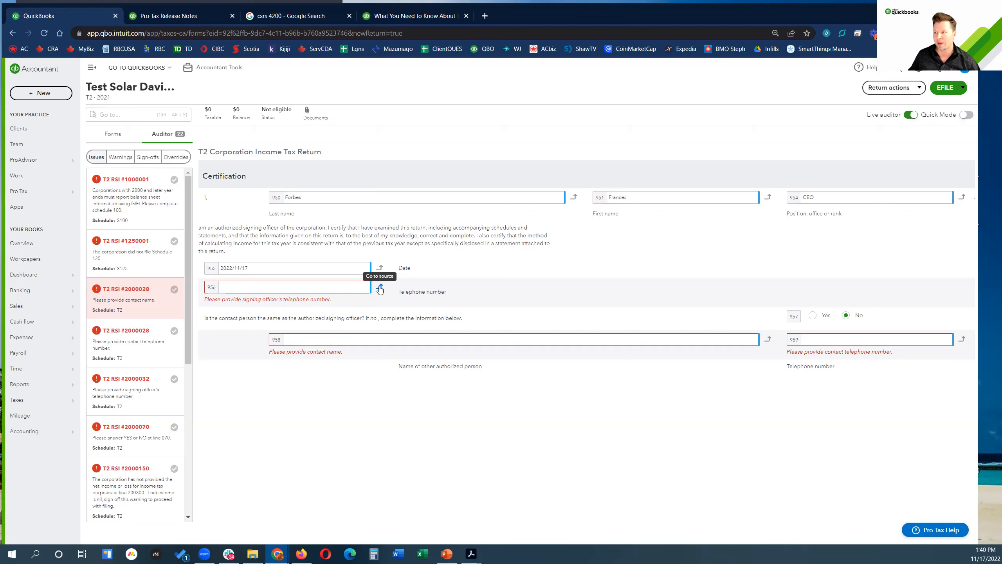
click(381, 290)
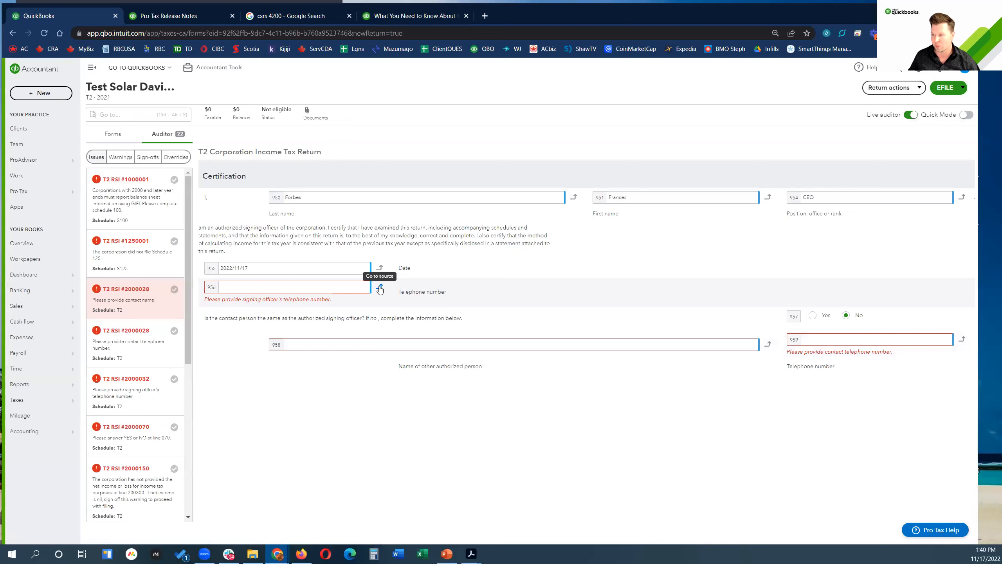
click(380, 288)
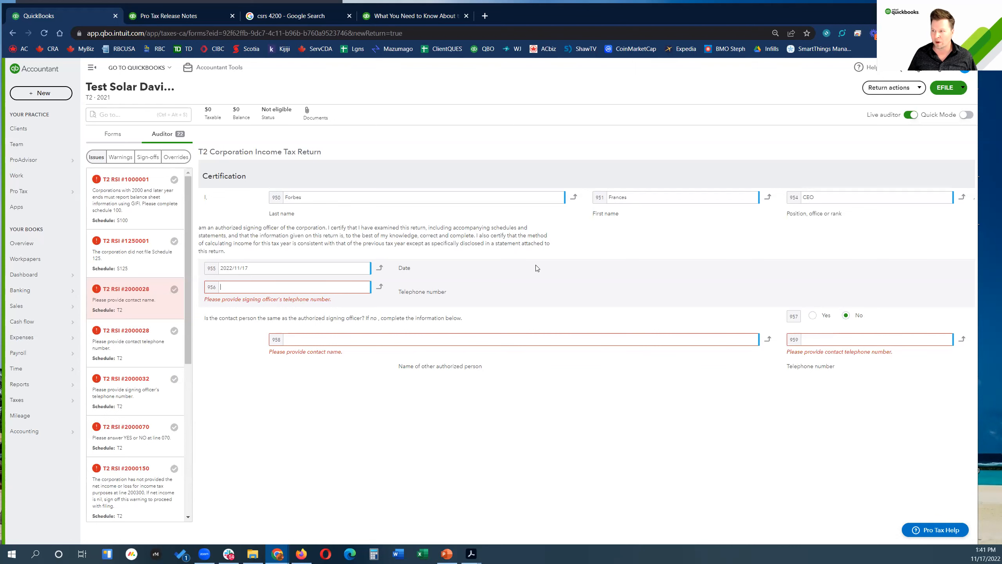
click(106, 136)
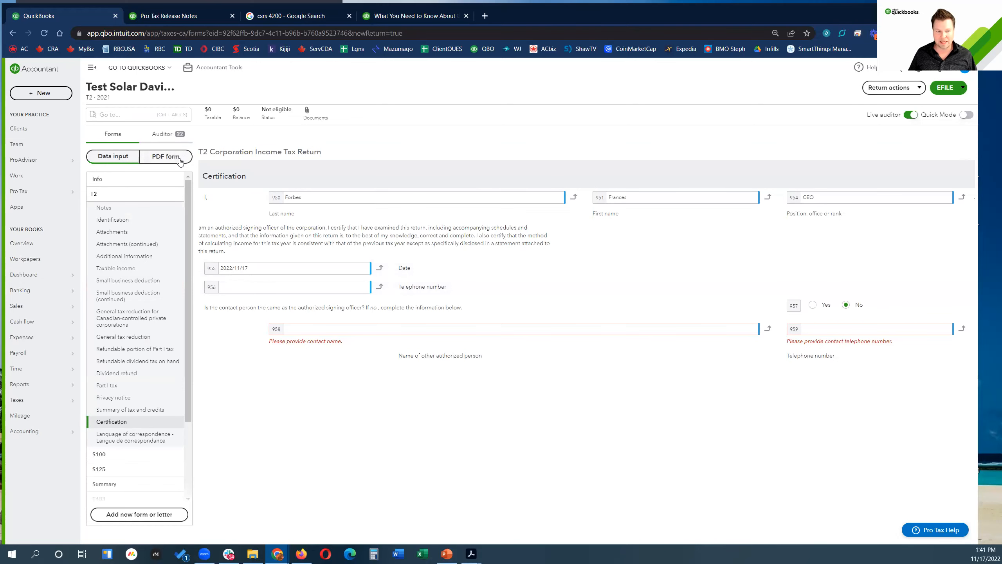
Step: Display the T2 as a PDF form and scroll to the General tax reduction page
click(179, 160)
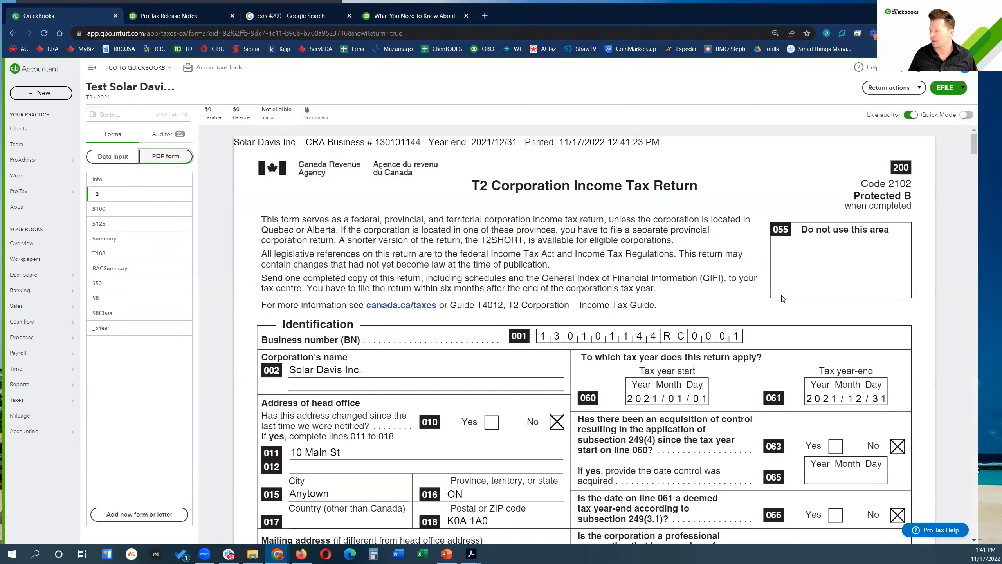
scroll(783, 299, down, 15)
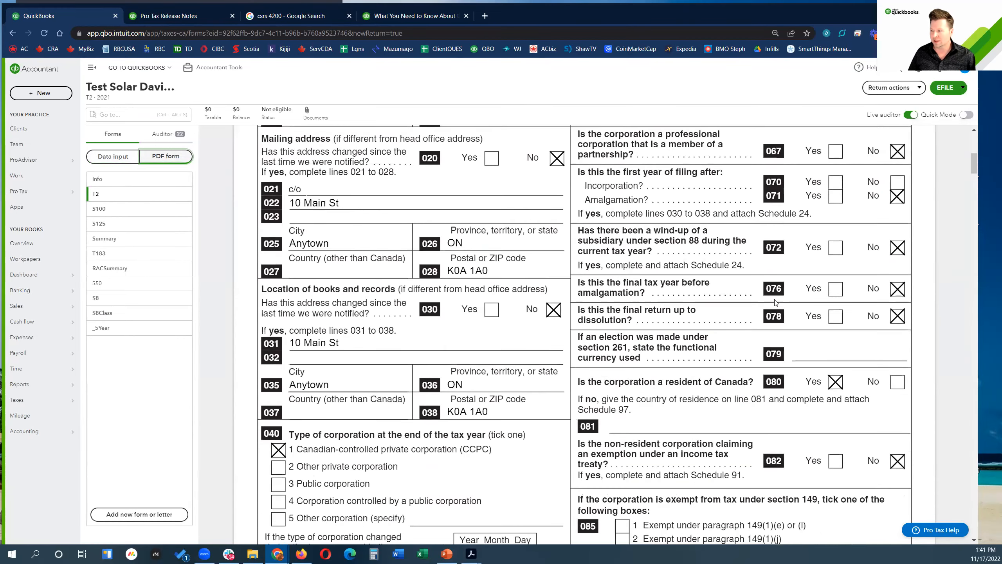
scroll(765, 302, down, 10)
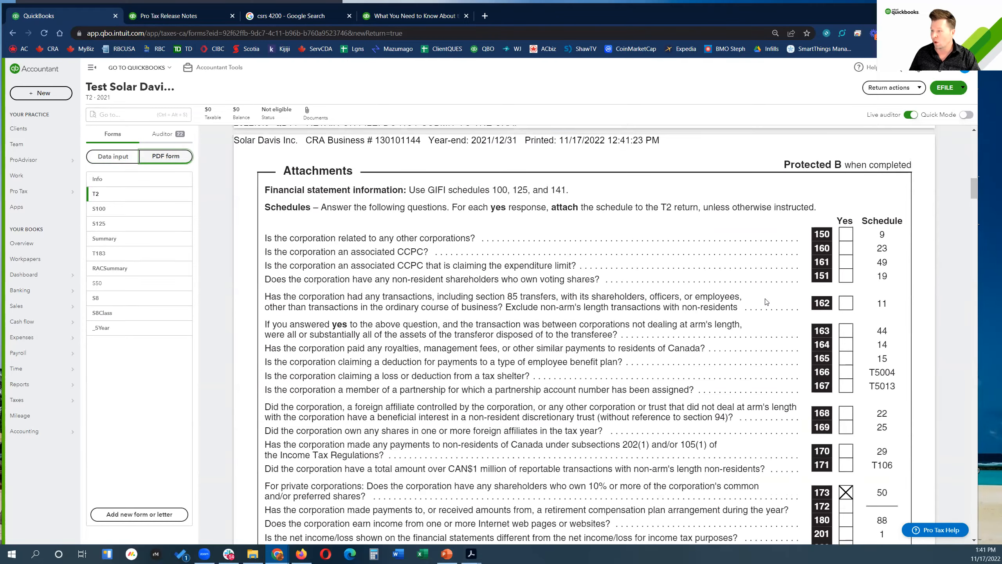
scroll(765, 301, down, 12)
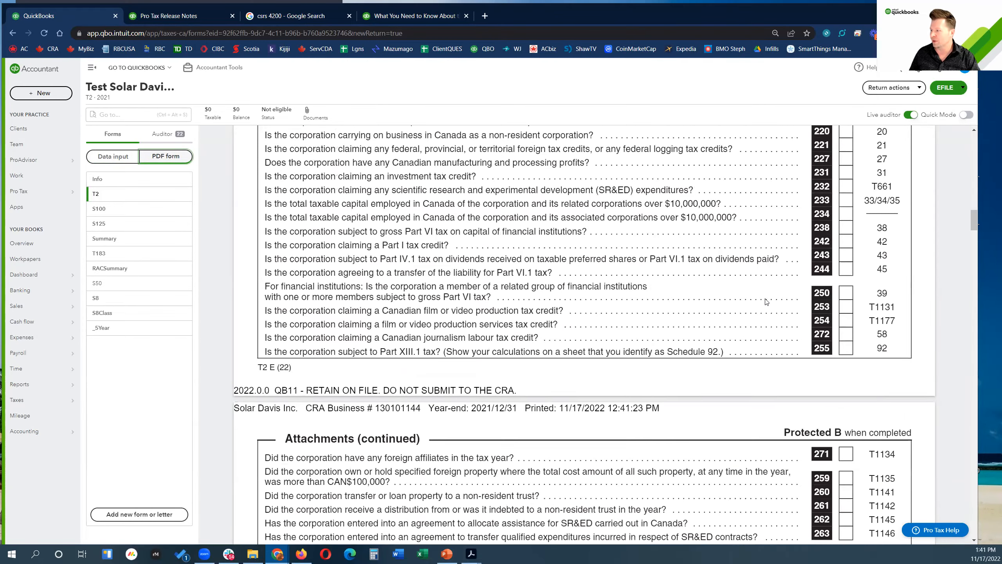
scroll(766, 301, down, 12)
drag(974, 243, 976, 320)
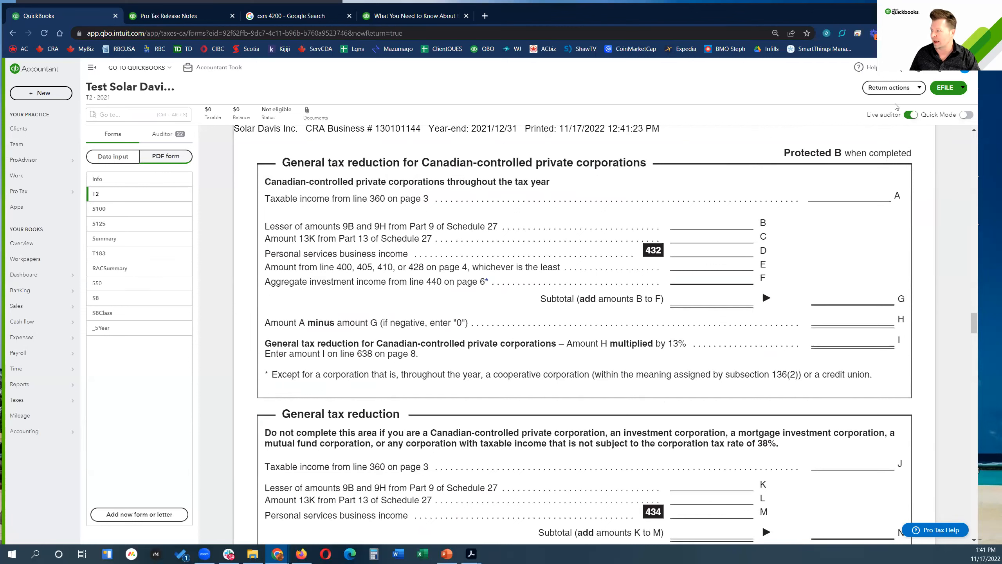
Step: Check the return's print options without choosing one, then glance at the sample solution PDF
click(918, 88)
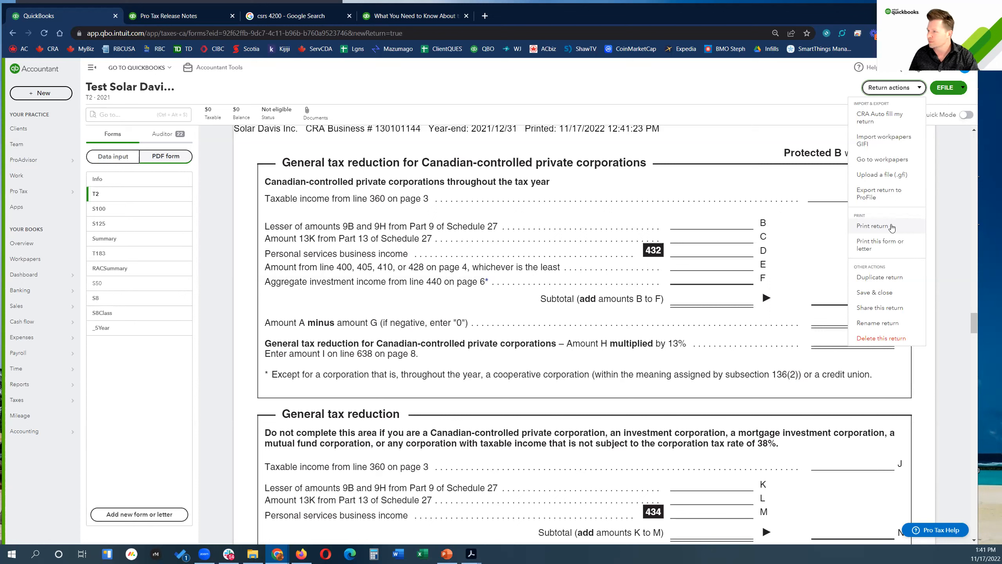
click(771, 66)
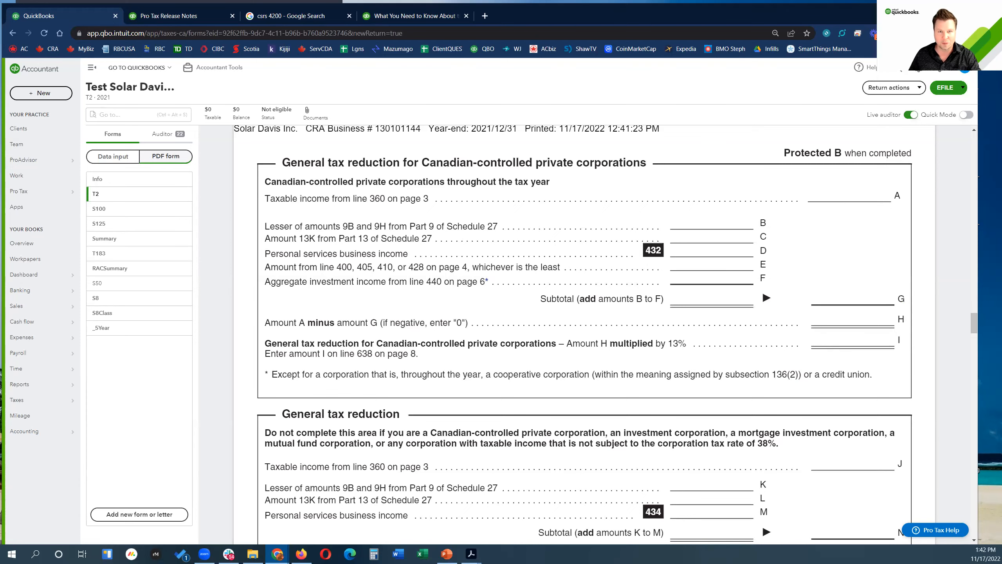
key(alt+Tab)
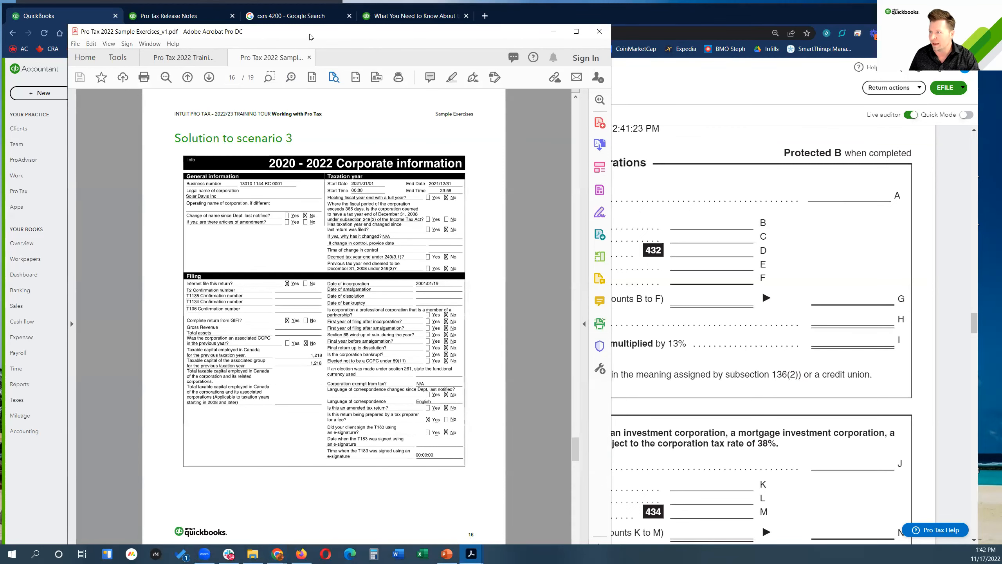
key(alt+Tab)
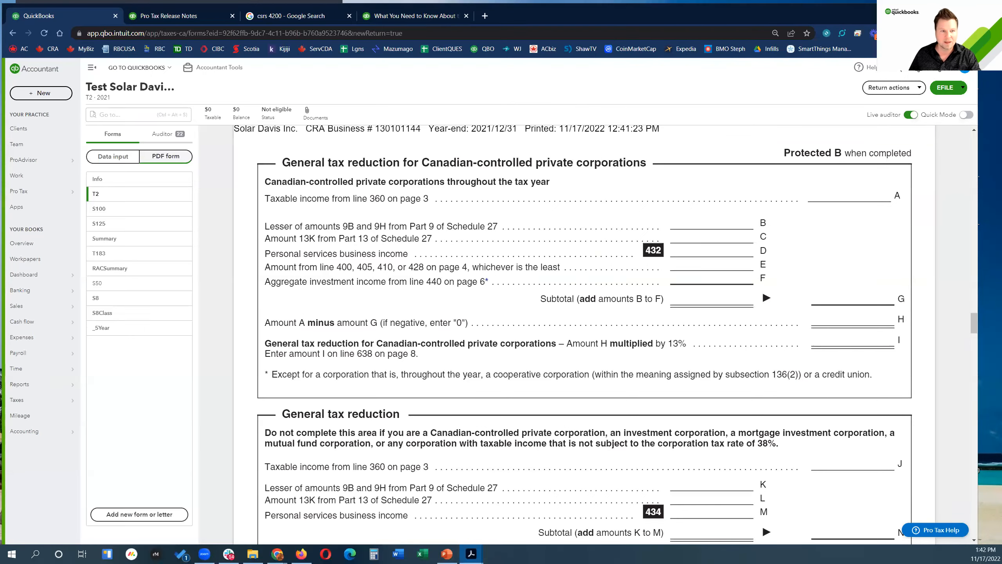